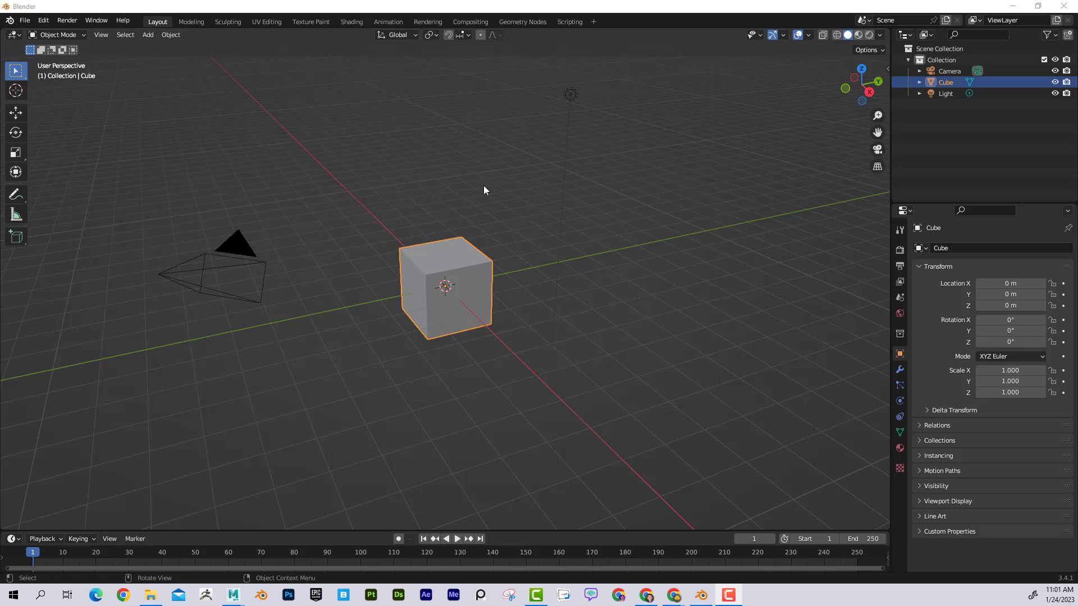
Step: Delete the default cube and add a Monkey mesh in its place
{"action": "middle_click_drag", "start_coordinate": [504, 180], "coordinate": [516, 171]}
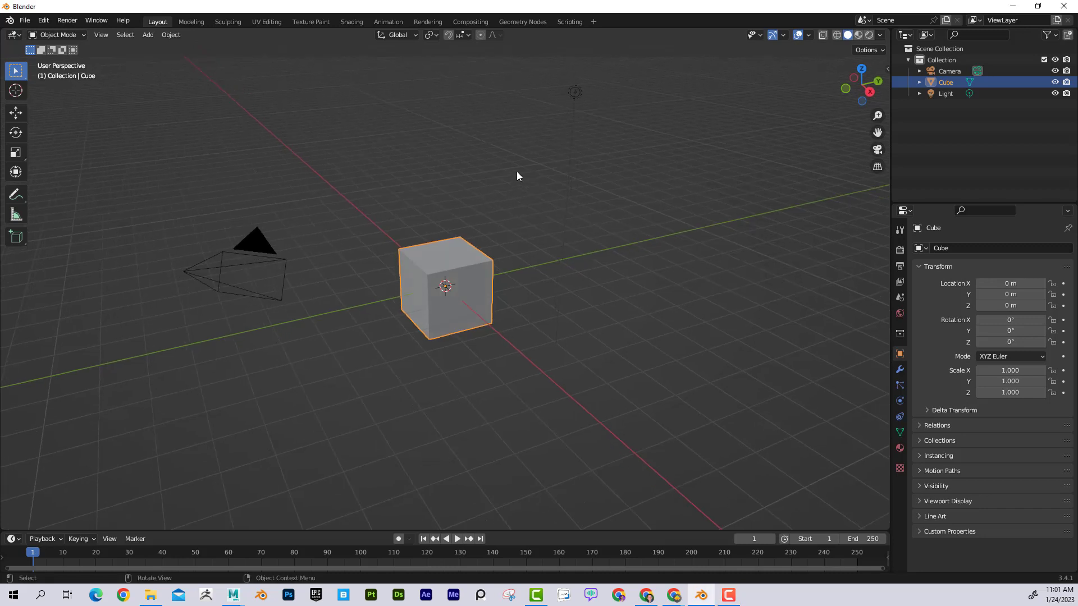
{"action": "key", "text": "Delete"}
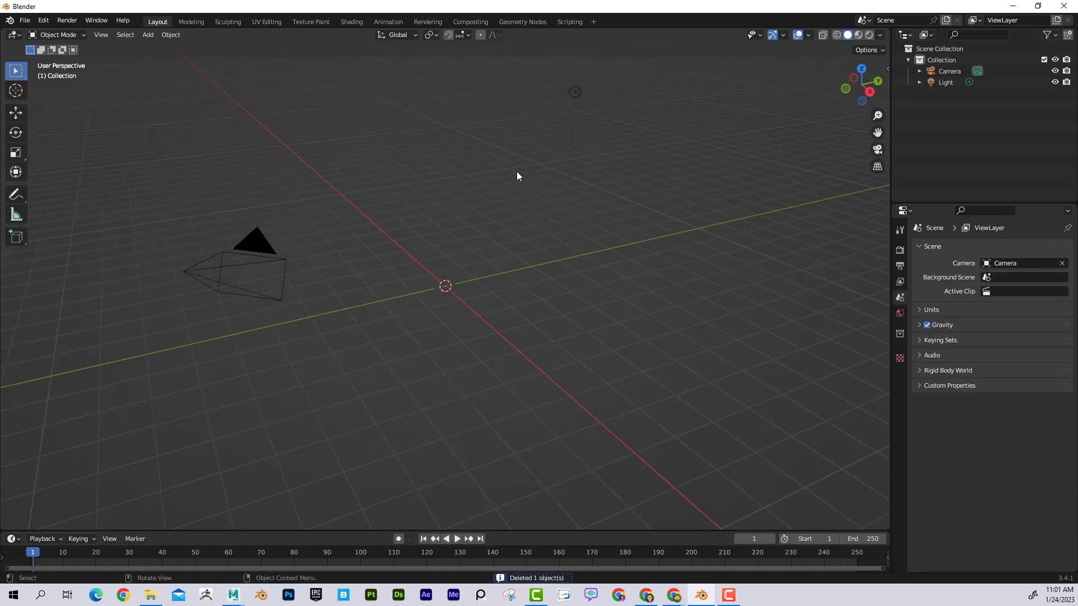
{"action": "key", "text": "shift+a"}
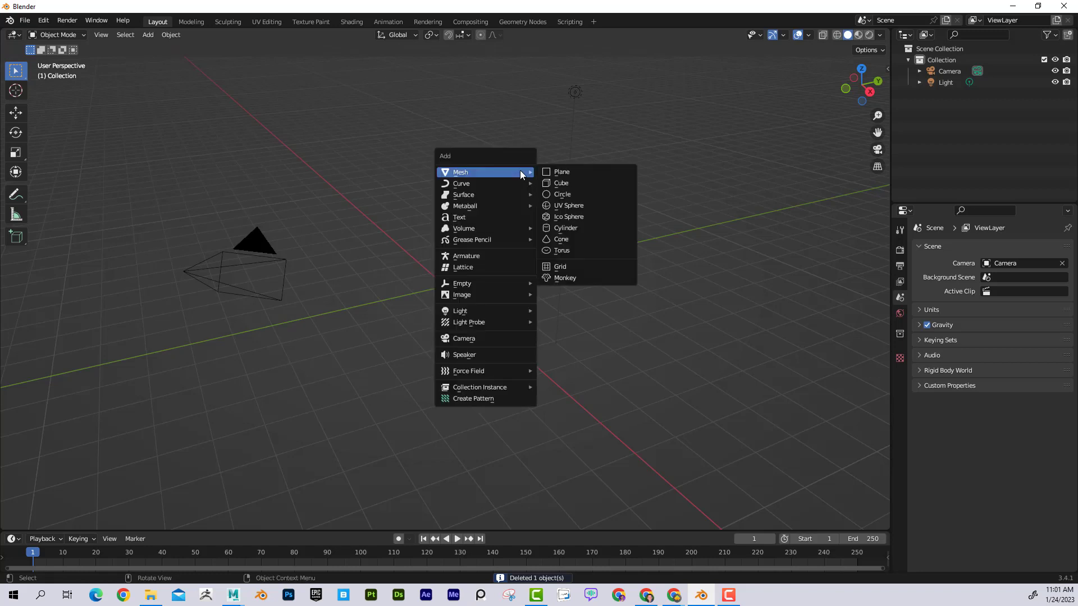
{"action": "left_click", "coordinate": [599, 277]}
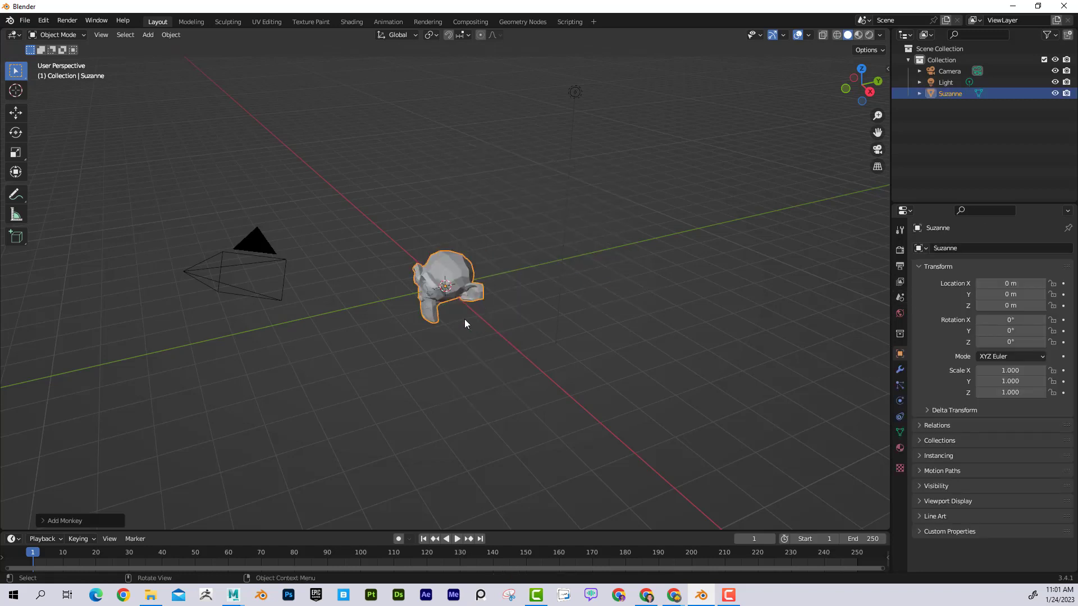
Step: Add a Subdivision Surface modifier to the monkey head and set its viewport level to 3
{"action": "middle_click_drag", "start_coordinate": [422, 330], "coordinate": [491, 328]}
{"action": "scroll", "coordinate": [475, 322], "scroll_direction": "up", "scroll_amount": 5}
{"action": "scroll", "coordinate": [490, 247], "scroll_direction": "up", "scroll_amount": 2}
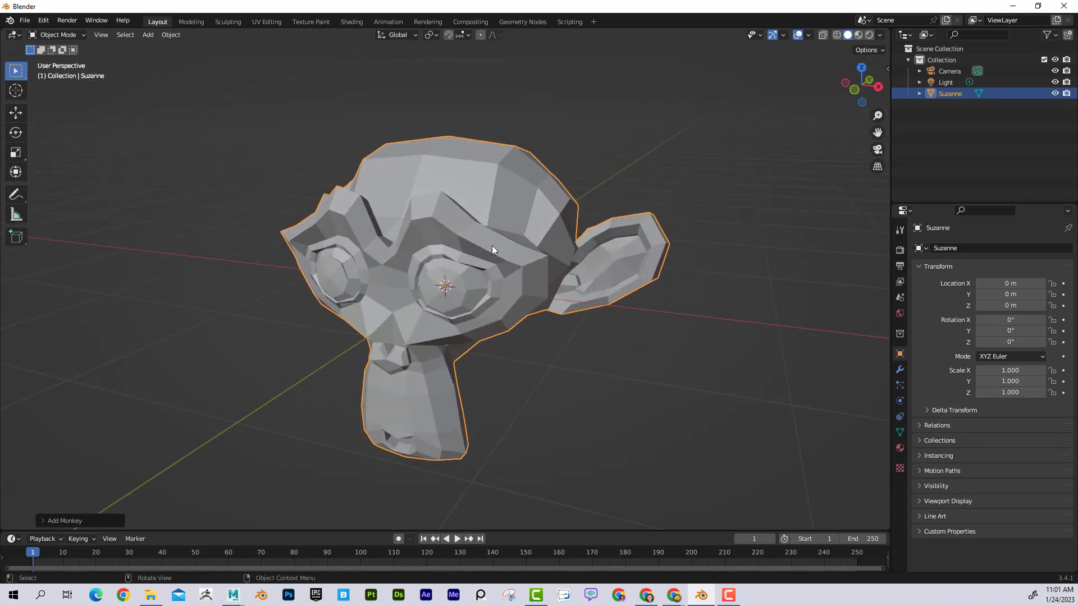
{"action": "left_click", "coordinate": [900, 372]}
{"action": "left_click", "coordinate": [990, 248]}
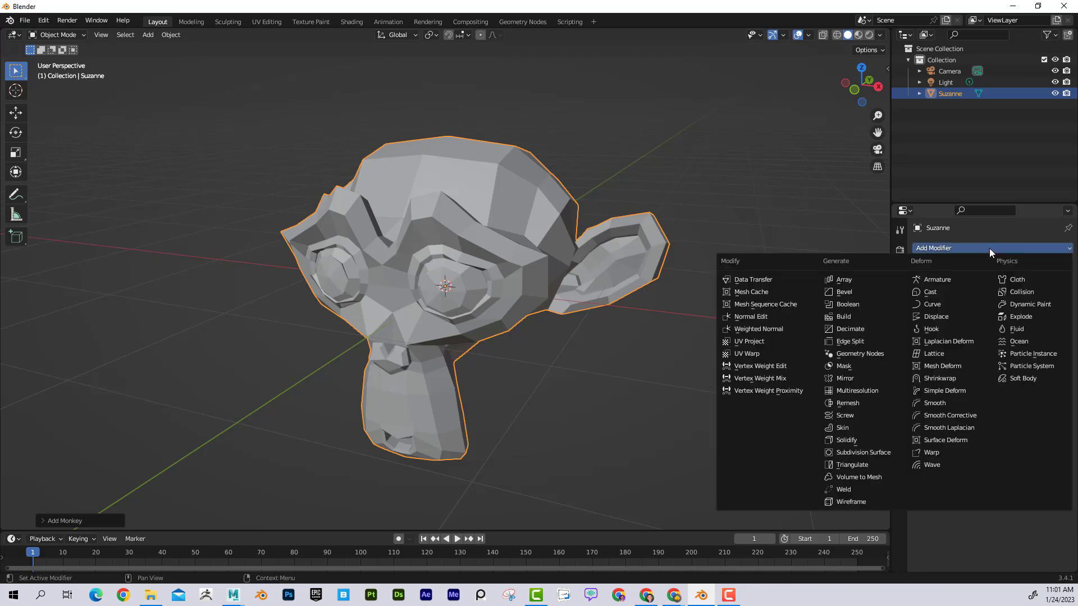
{"action": "left_click", "coordinate": [874, 456]}
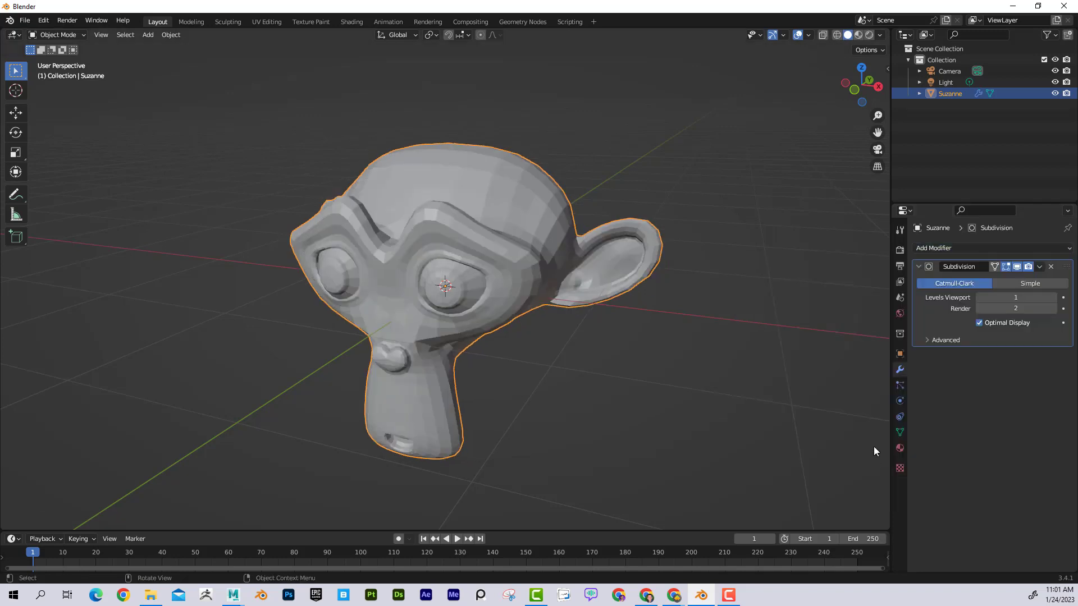
{"action": "left_click", "coordinate": [1052, 300]}
{"action": "left_click", "coordinate": [1052, 300]}
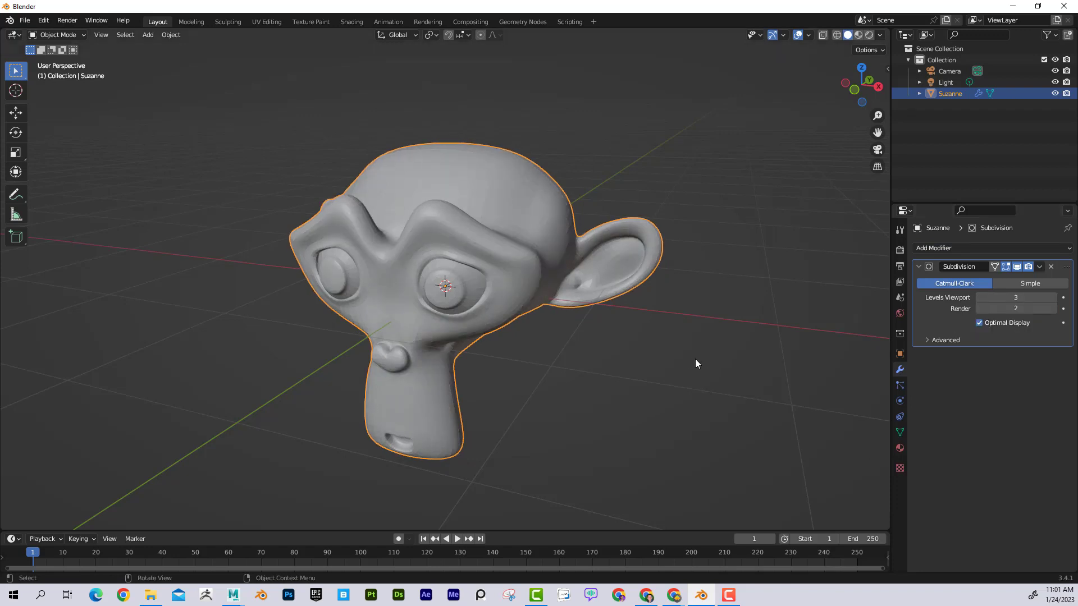
Step: Apply the Subdivision modifier to the monkey mesh
{"action": "mouse_move", "coordinate": [695, 359]}
{"action": "middle_mouse_down"}
{"action": "mouse_move", "coordinate": [780, 355]}
{"action": "mouse_move", "coordinate": [676, 361]}
{"action": "middle_mouse_up"}
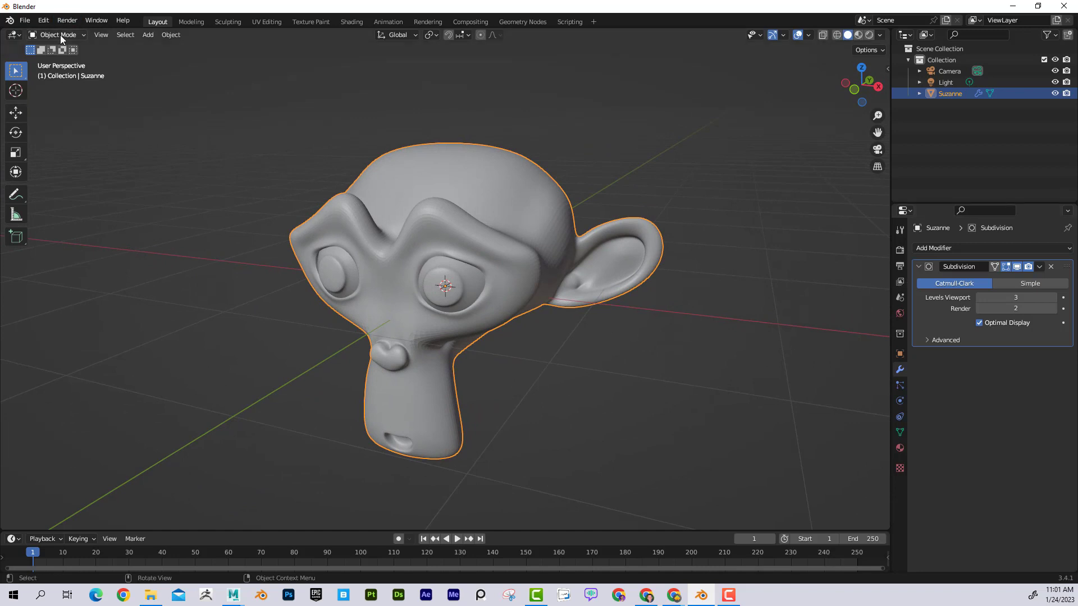
{"action": "left_click", "coordinate": [1041, 267]}
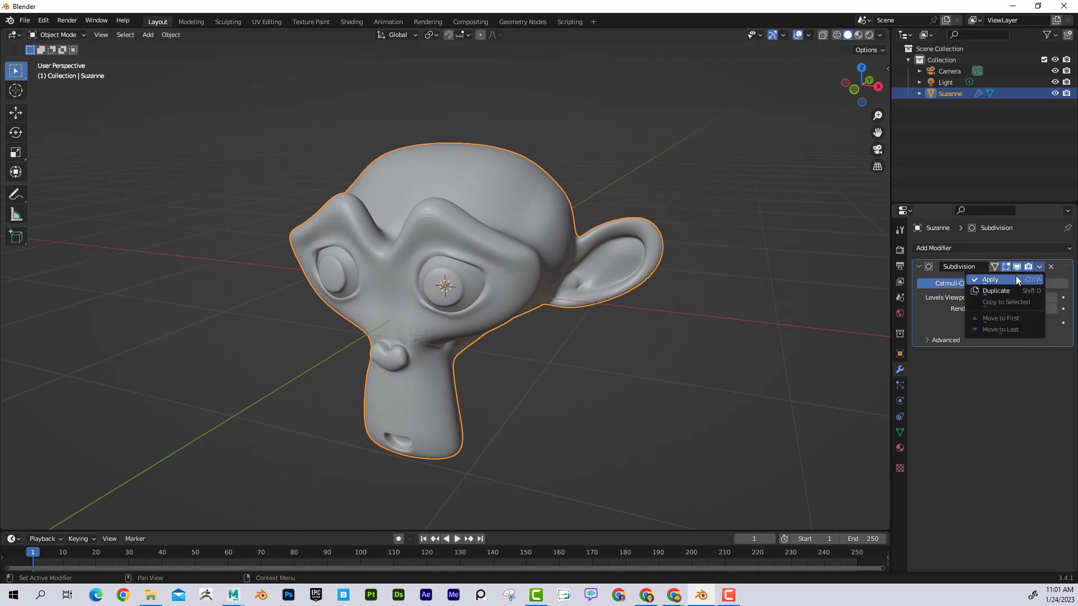
{"action": "left_click", "coordinate": [1016, 275]}
Step: Switch to the Texture Paint workspace for the monkey head
{"action": "mouse_move", "coordinate": [741, 277]}
{"action": "middle_mouse_down"}
{"action": "mouse_move", "coordinate": [810, 258]}
{"action": "mouse_move", "coordinate": [742, 273]}
{"action": "mouse_move", "coordinate": [732, 264]}
{"action": "middle_mouse_up"}
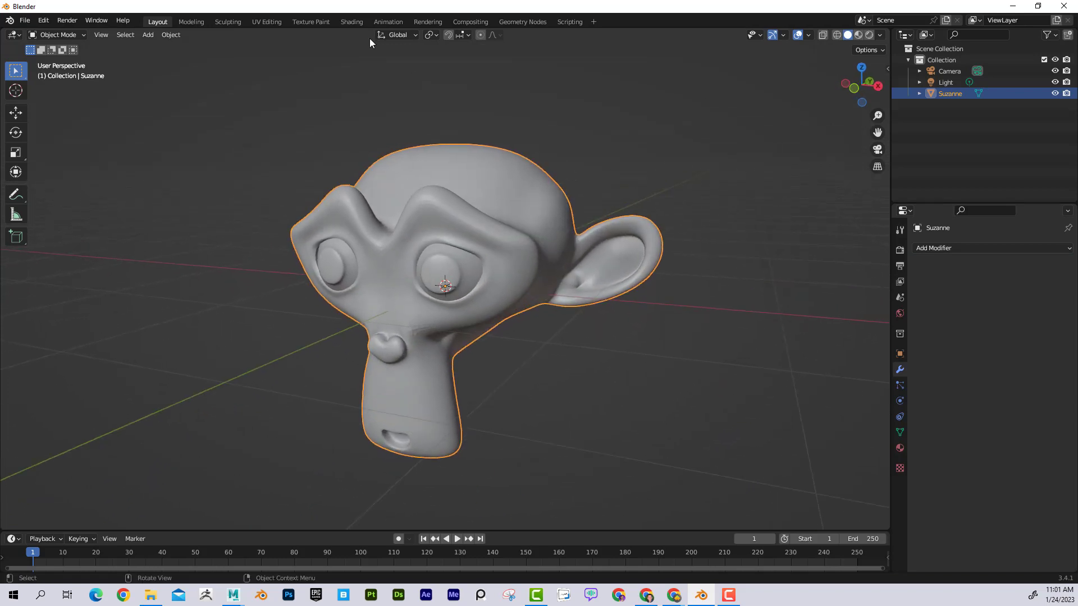
{"action": "left_click", "coordinate": [322, 24]}
{"action": "scroll", "coordinate": [257, 366], "scroll_direction": "up", "scroll_amount": 4}
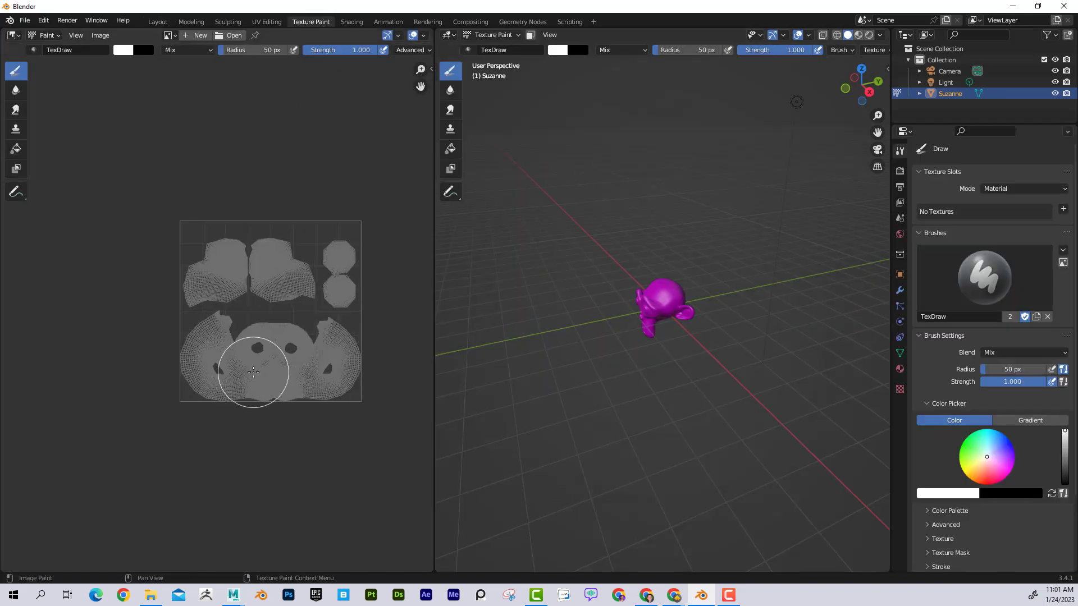
{"action": "scroll", "coordinate": [260, 365], "scroll_direction": "down", "scroll_amount": 1}
{"action": "middle_click_drag", "start_coordinate": [313, 315], "coordinate": [229, 287]}
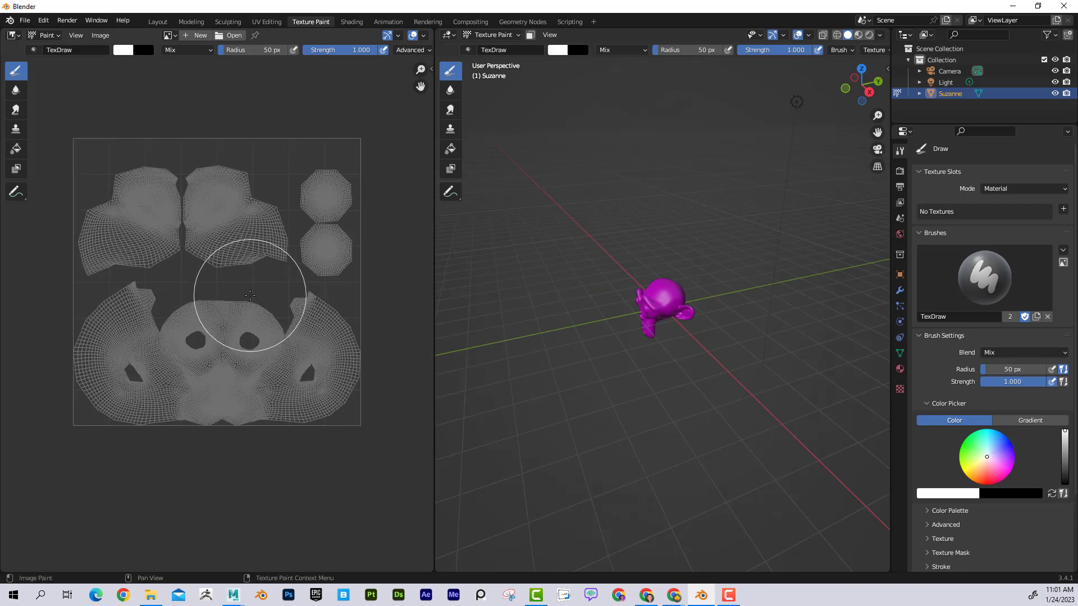
{"action": "scroll", "coordinate": [250, 296], "scroll_direction": "up", "scroll_amount": 1}
{"action": "scroll", "coordinate": [650, 344], "scroll_direction": "up", "scroll_amount": 5}
{"action": "middle_click_drag", "start_coordinate": [650, 344], "coordinate": [710, 326]}
{"action": "scroll", "coordinate": [711, 326], "scroll_direction": "up", "scroll_amount": 1}
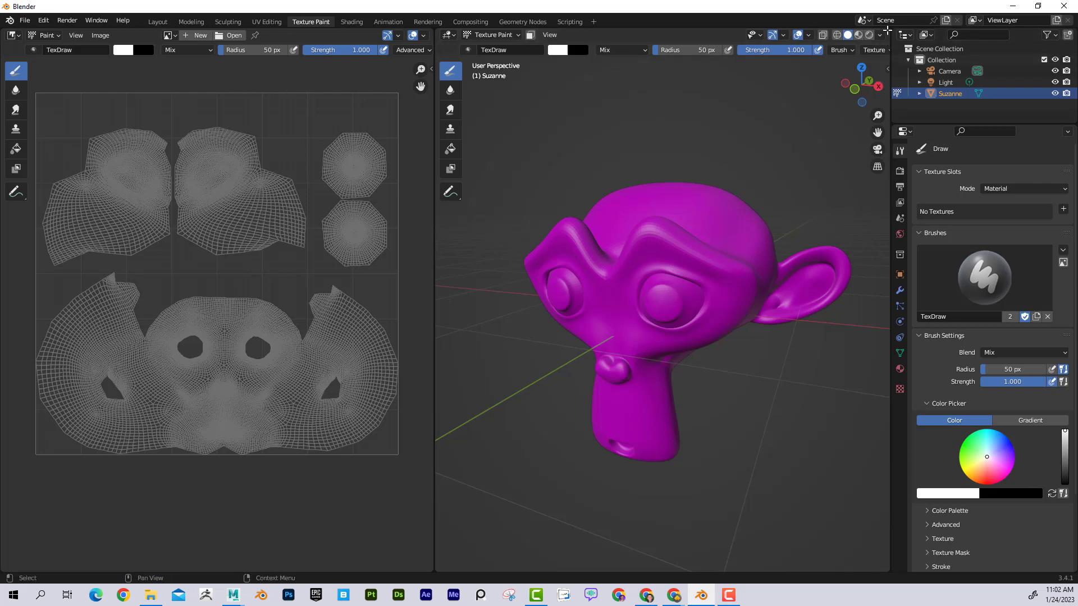
Step: Split the 3D viewport horizontally, turn the lower area into a Shader Editor, and make it slightly shorter
{"action": "left_click_drag", "start_coordinate": [887, 29], "coordinate": [864, 307]}
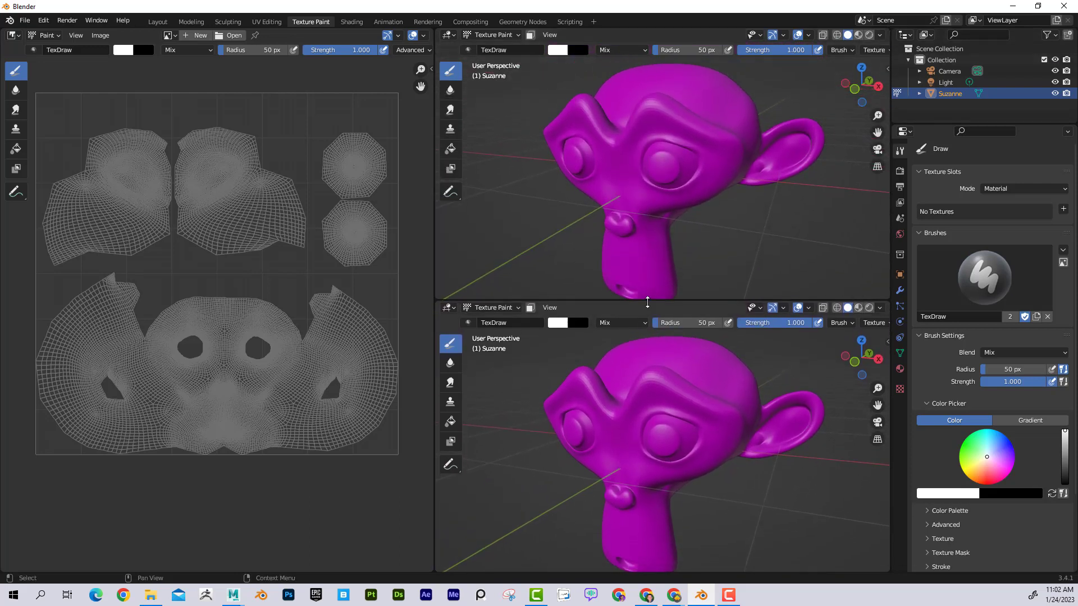
{"action": "left_click", "coordinate": [449, 307]}
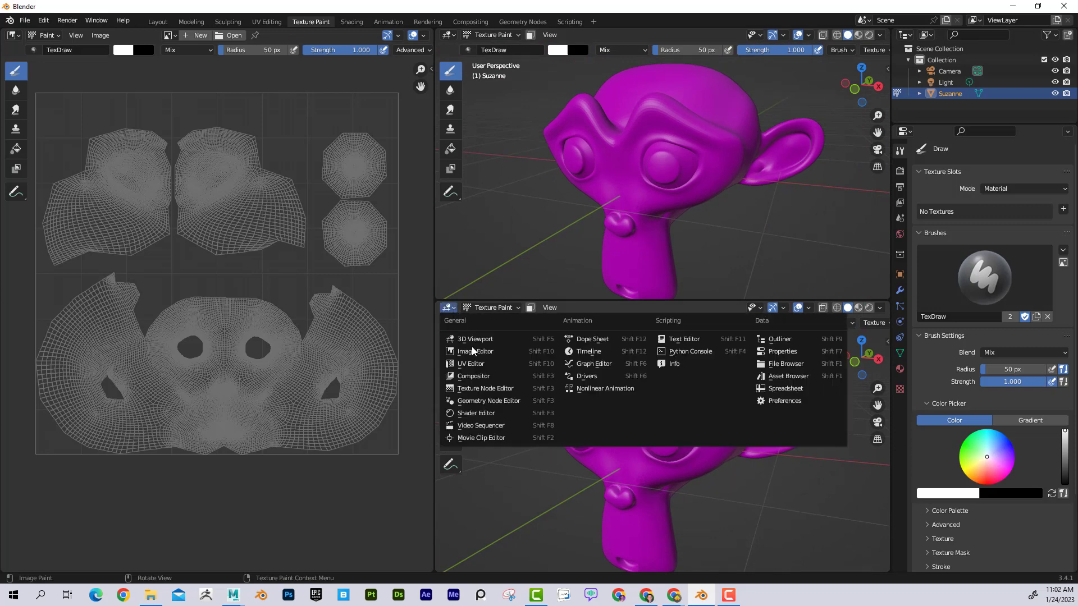
{"action": "left_click", "coordinate": [483, 413]}
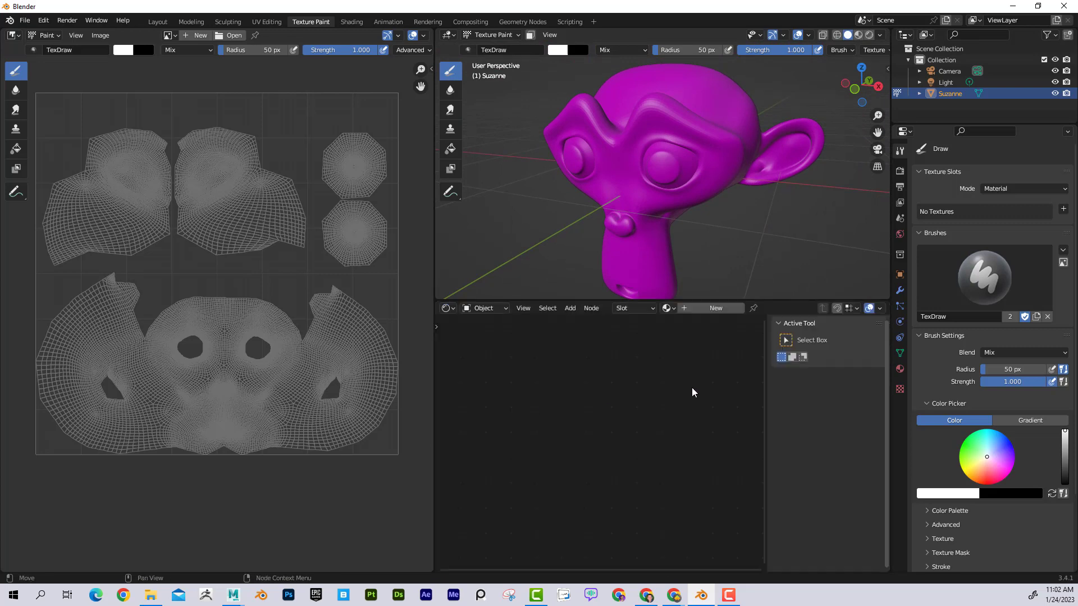
{"action": "left_click_drag", "start_coordinate": [699, 303], "coordinate": [699, 323]}
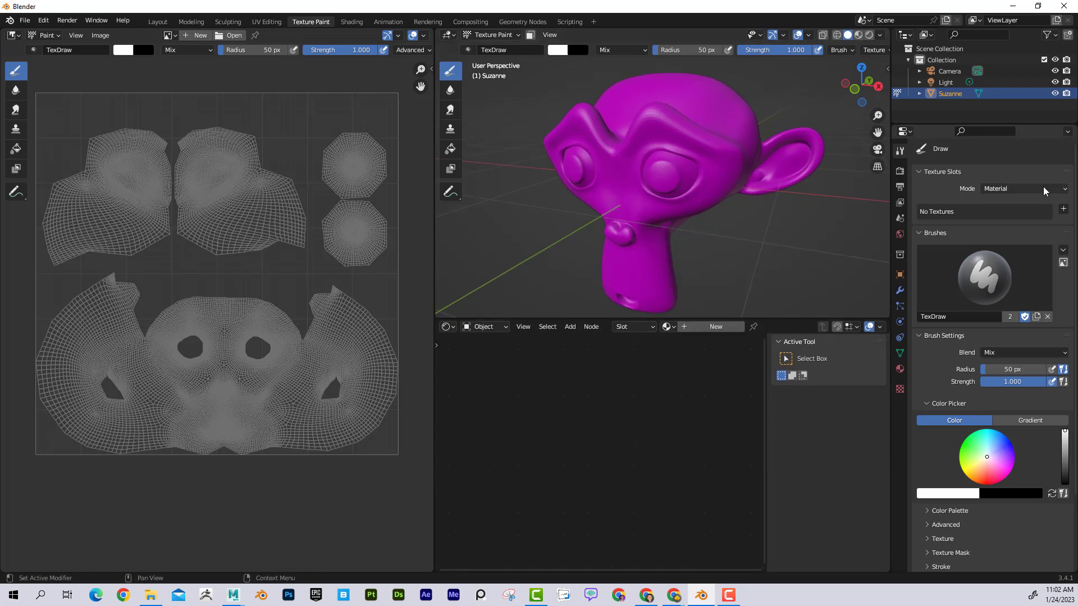
Step: Start a Base Color paint slot for the monkey with a size of 4096 × 4096 px
{"action": "left_click", "coordinate": [1063, 209]}
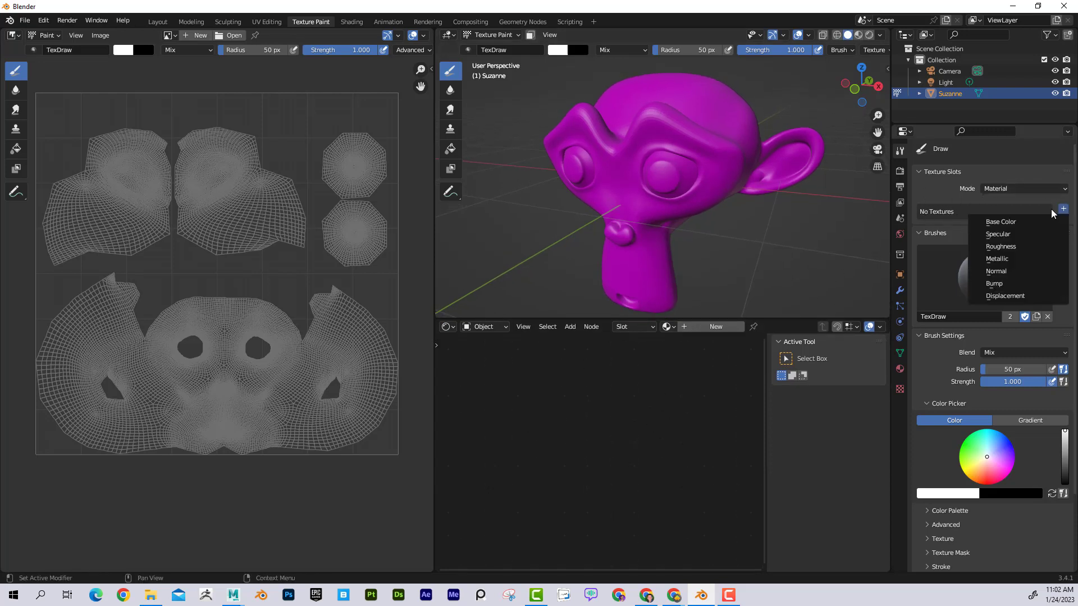
{"action": "left_click", "coordinate": [1016, 221]}
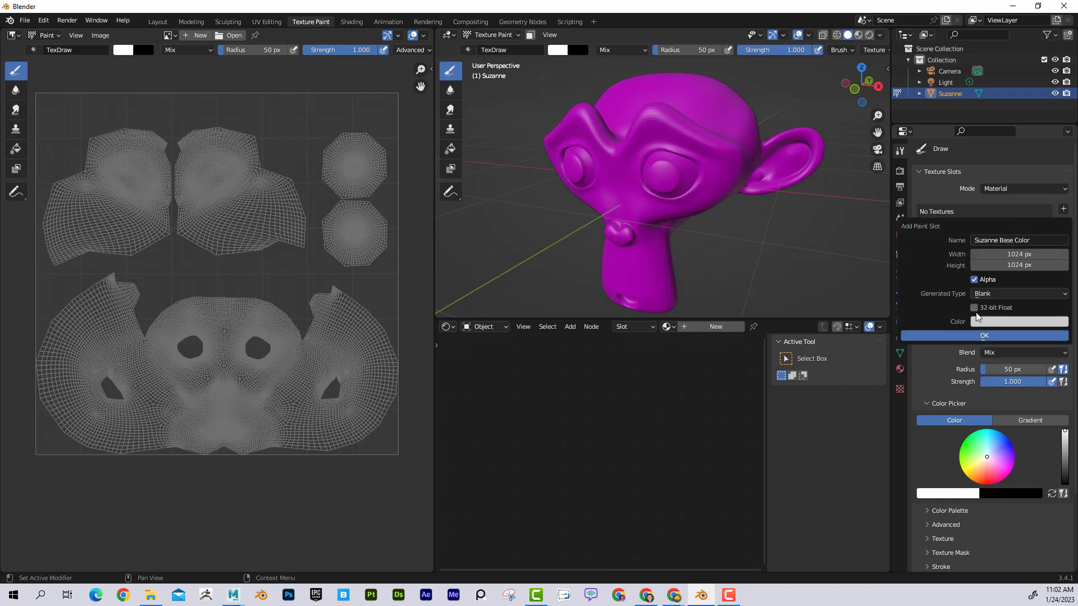
{"action": "left_click", "coordinate": [1019, 255]}
{"action": "type", "text": "4096"}
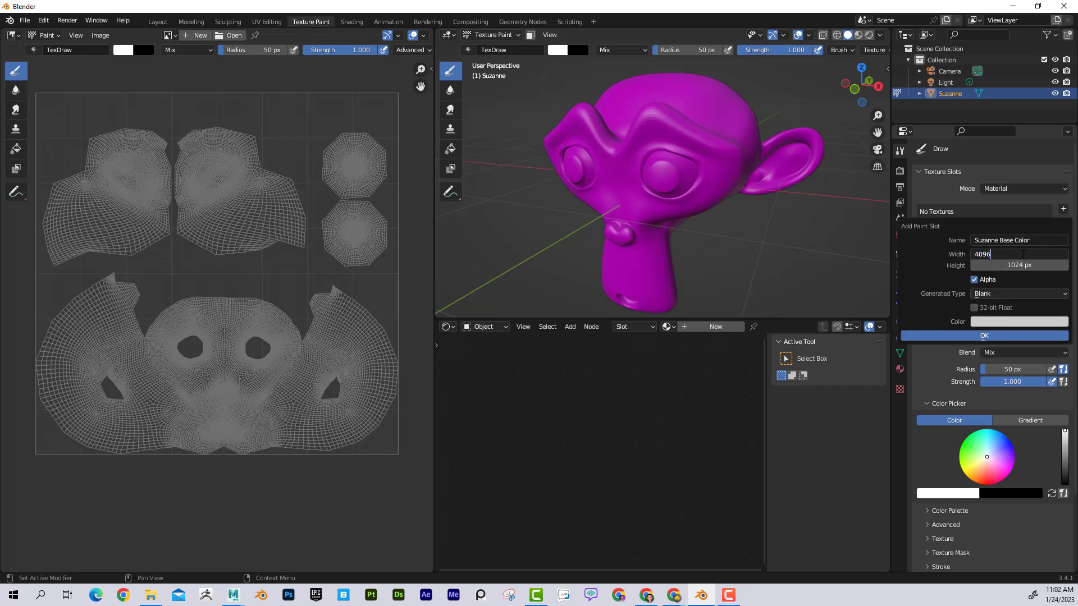
{"action": "key", "text": "Return"}
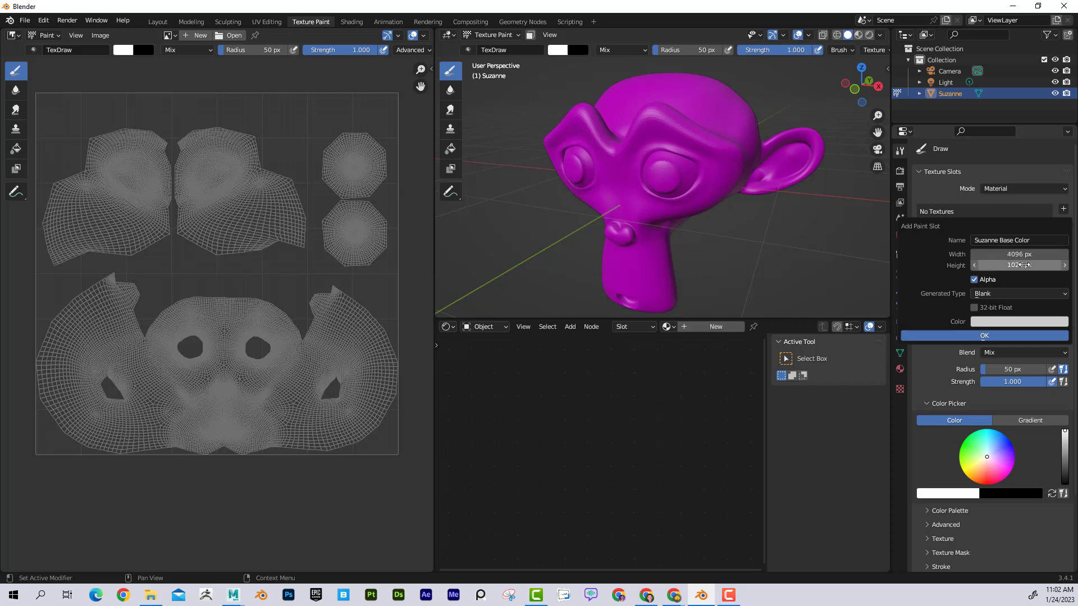
{"action": "left_click", "coordinate": [1033, 265]}
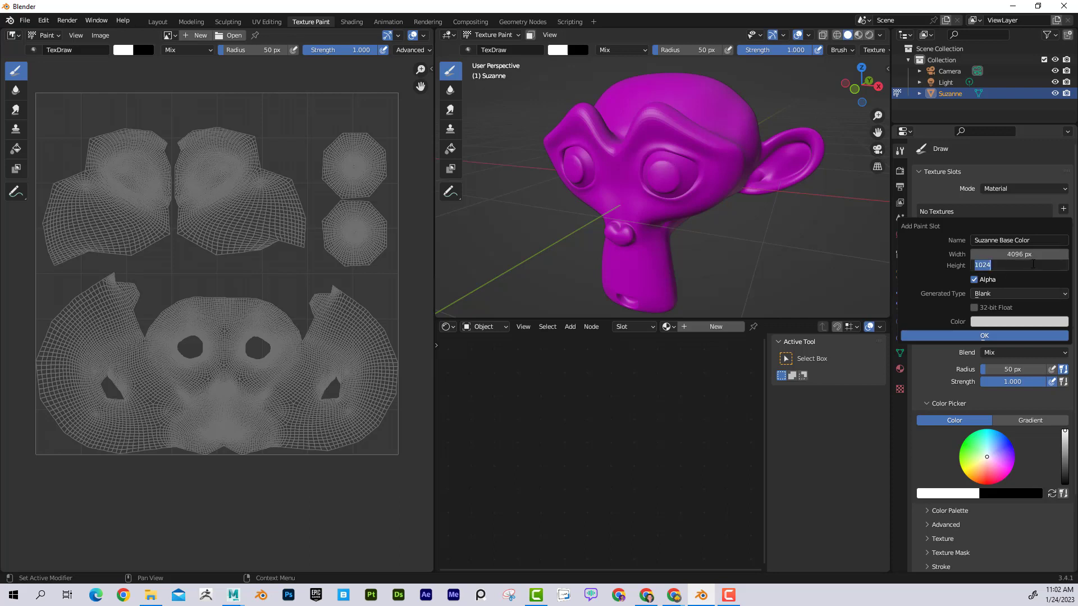
{"action": "type", "text": "4096"}
Step: Set the slot's fill color to brown (hue 0.063, saturation 0.622, value 0.444) and create the Base Color slot
{"action": "left_click", "coordinate": [1019, 322]}
{"action": "left_click", "coordinate": [1027, 323]}
{"action": "mouse_move", "coordinate": [1022, 227]}
{"action": "left_mouse_down"}
{"action": "mouse_move", "coordinate": [1006, 227]}
{"action": "mouse_move", "coordinate": [1059, 206]}
{"action": "left_mouse_up"}
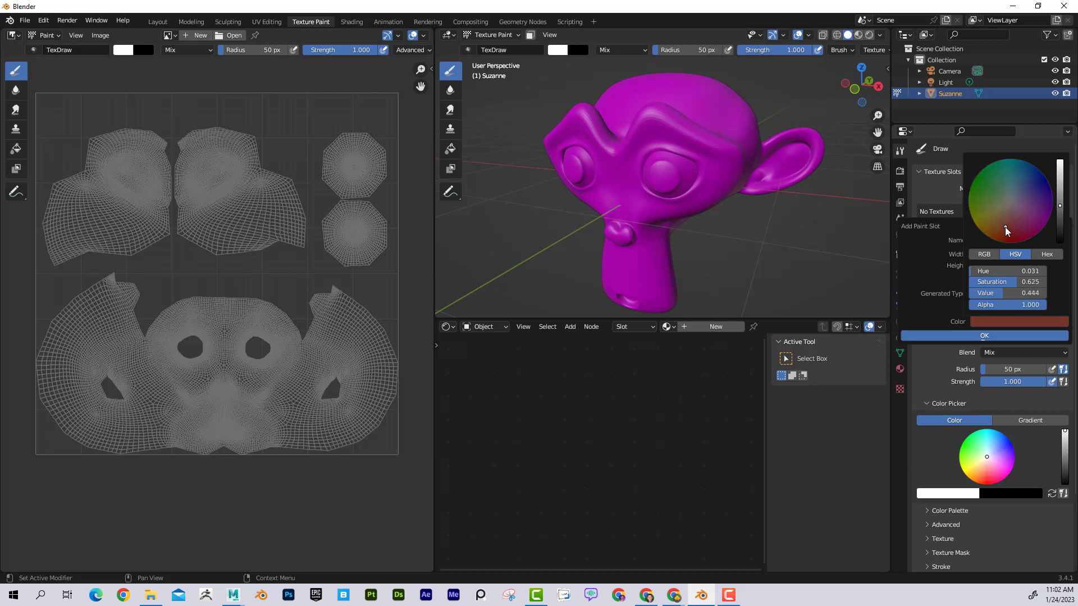
{"action": "left_click_drag", "start_coordinate": [1006, 230], "coordinate": [1001, 226]}
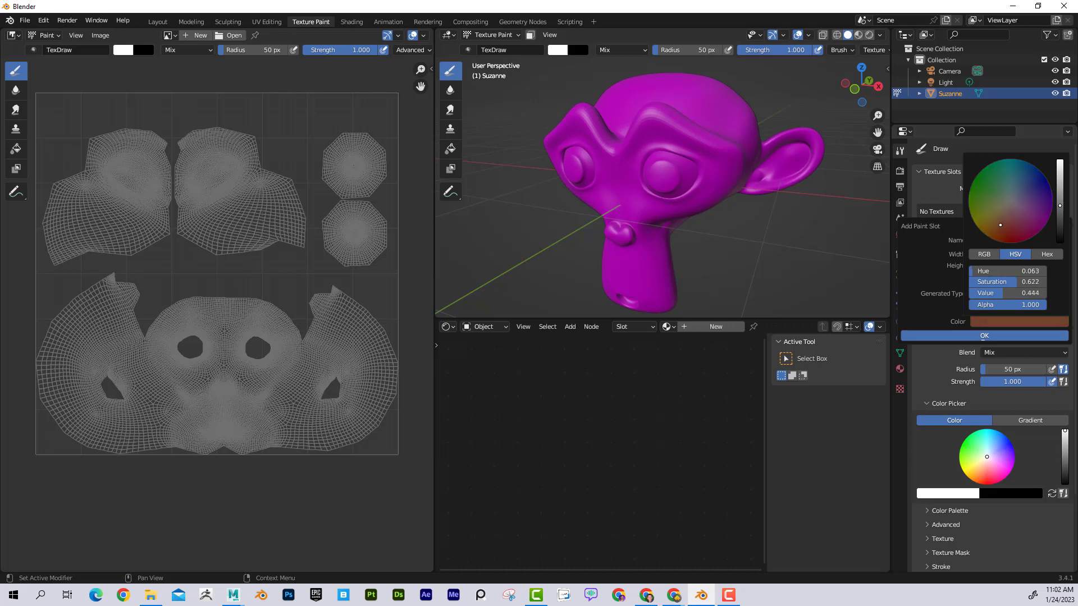
{"action": "left_click", "coordinate": [978, 336]}
Step: Move the Suzanne Base Color image texture node further away from the Principled BSDF node
{"action": "middle_click_drag", "start_coordinate": [629, 385], "coordinate": [705, 313]}
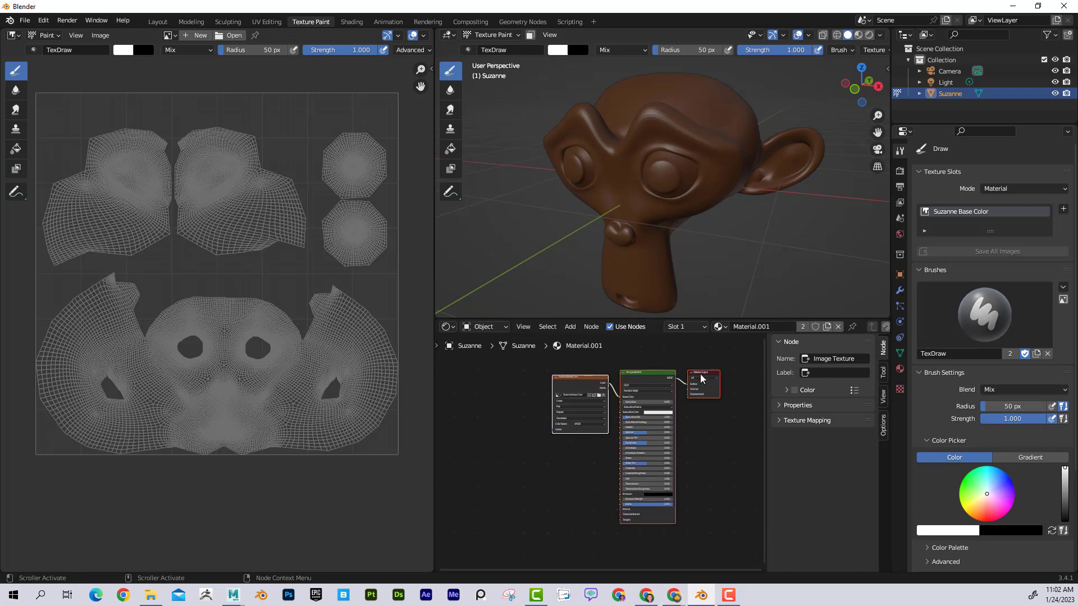
{"action": "left_click_drag", "start_coordinate": [703, 372], "coordinate": [675, 374]}
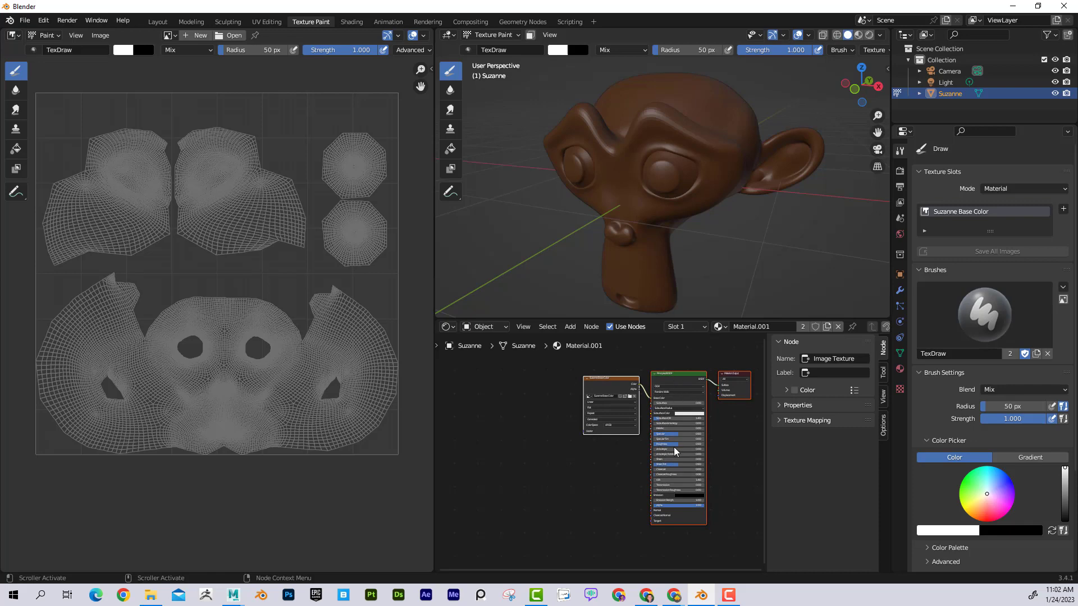
{"action": "left_click", "coordinate": [604, 382]}
{"action": "scroll", "coordinate": [547, 393], "scroll_direction": "up", "scroll_amount": 9}
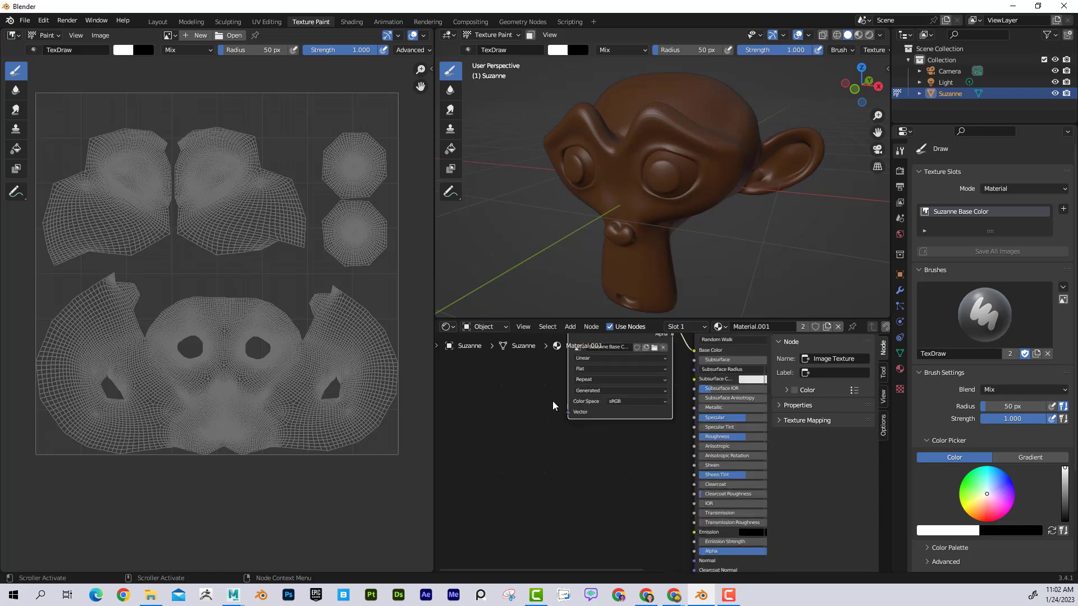
{"action": "middle_click_drag", "start_coordinate": [555, 415], "coordinate": [547, 494]}
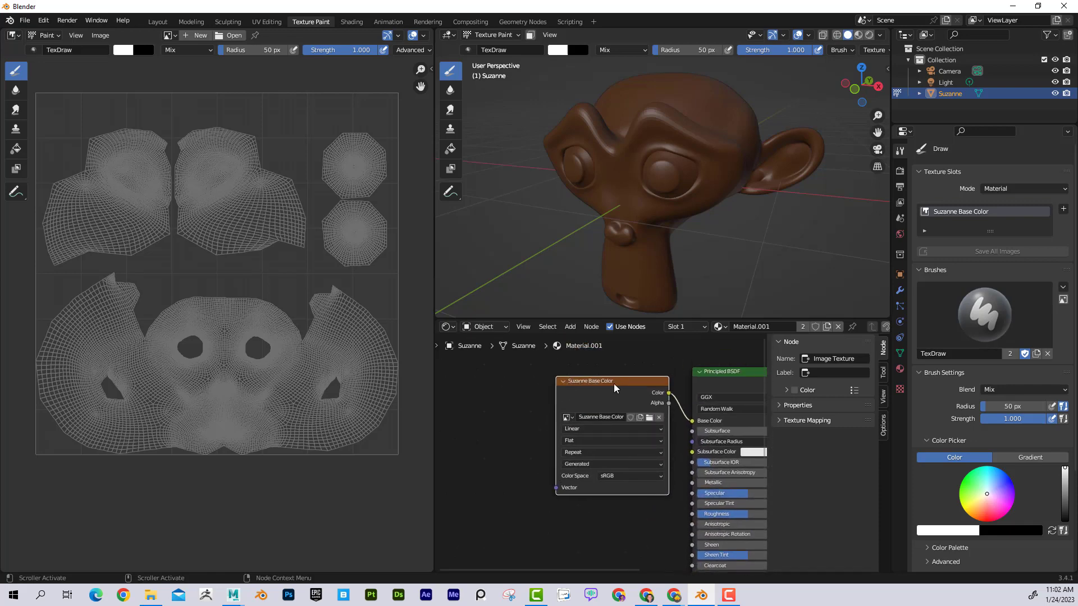
{"action": "left_click_drag", "start_coordinate": [614, 383], "coordinate": [545, 368]}
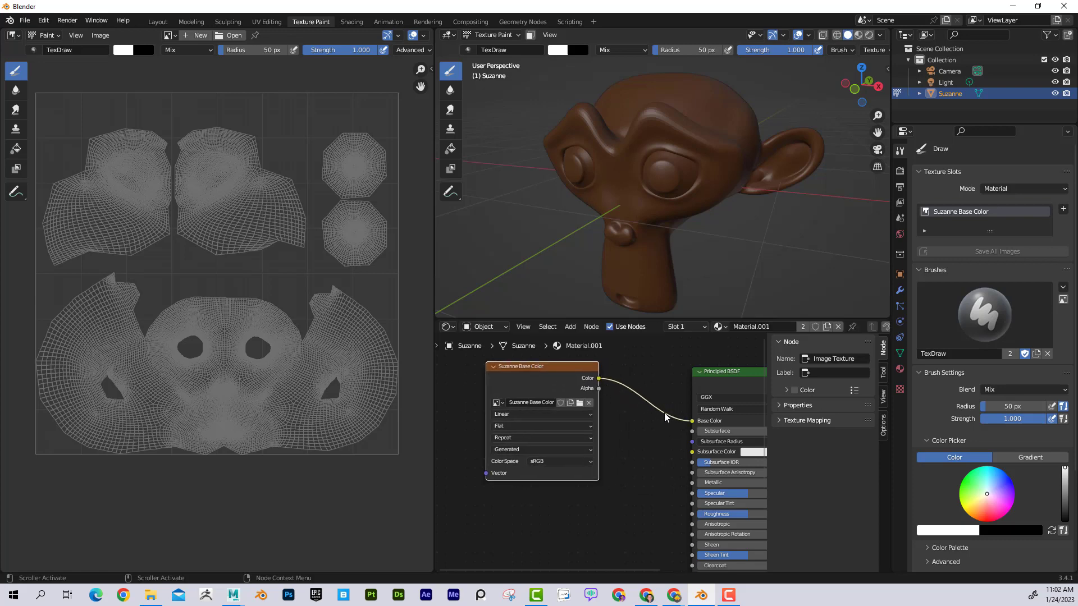
{"action": "scroll", "coordinate": [646, 441], "scroll_direction": "down", "scroll_amount": 3}
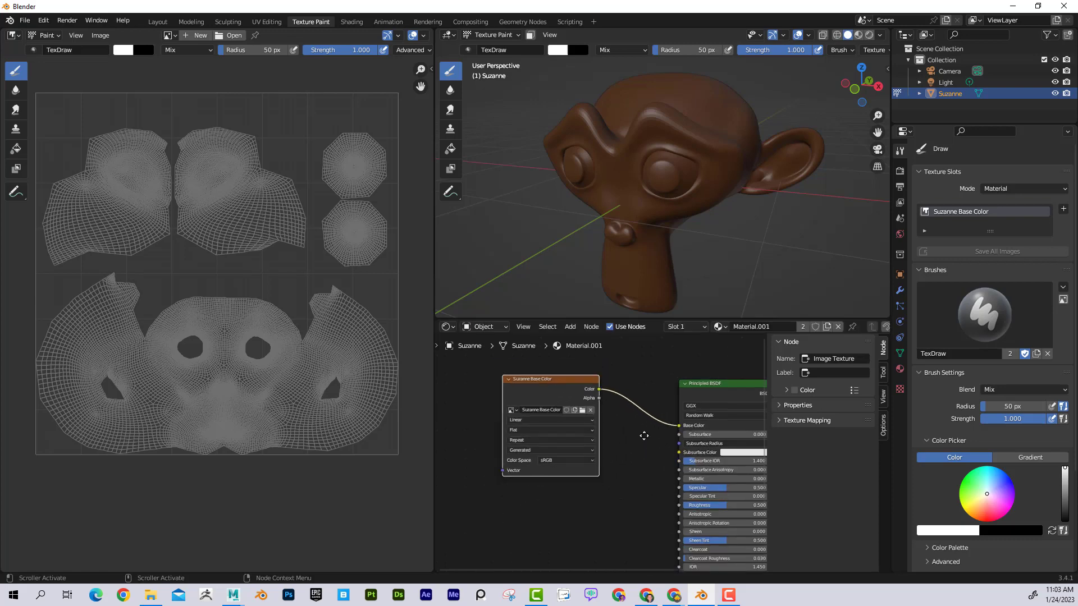
{"action": "left_click", "coordinate": [1061, 190]}
{"action": "left_click", "coordinate": [1054, 201]}
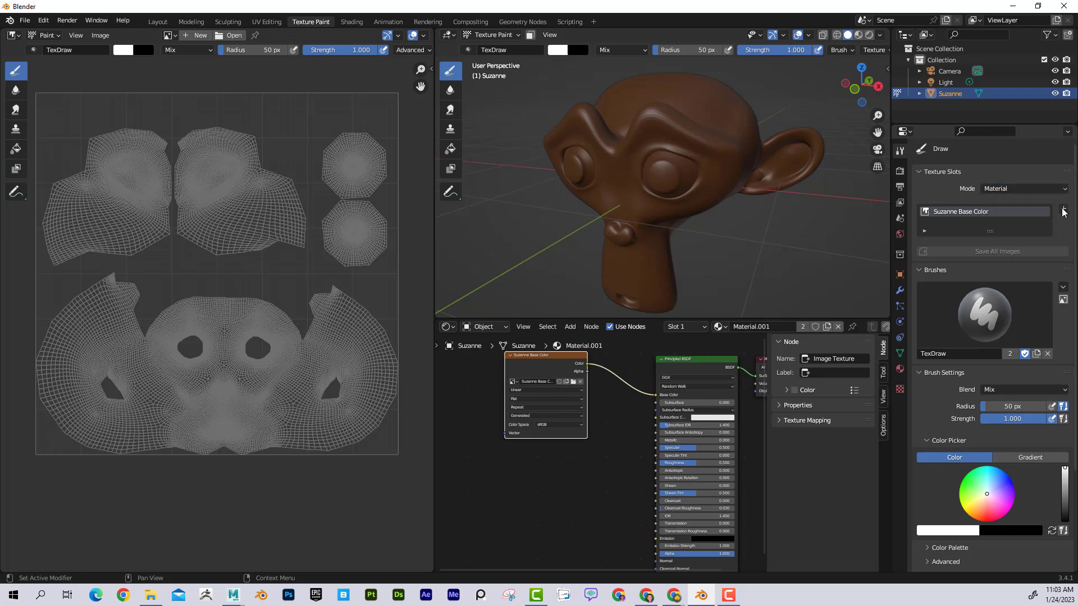
{"action": "left_click", "coordinate": [1063, 209]}
Step: Nudge the image texture node slightly further from the Principled BSDF and show the settings of the monkey's material
{"action": "left_click_drag", "start_coordinate": [536, 364], "coordinate": [530, 364]}
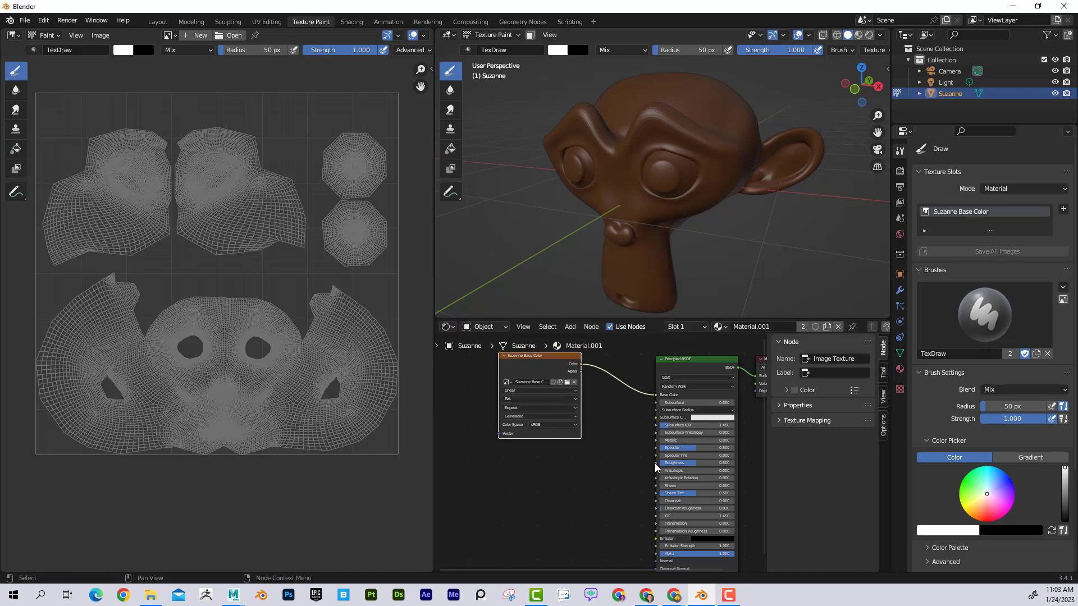
{"action": "scroll", "coordinate": [611, 467], "scroll_direction": "down", "scroll_amount": 1}
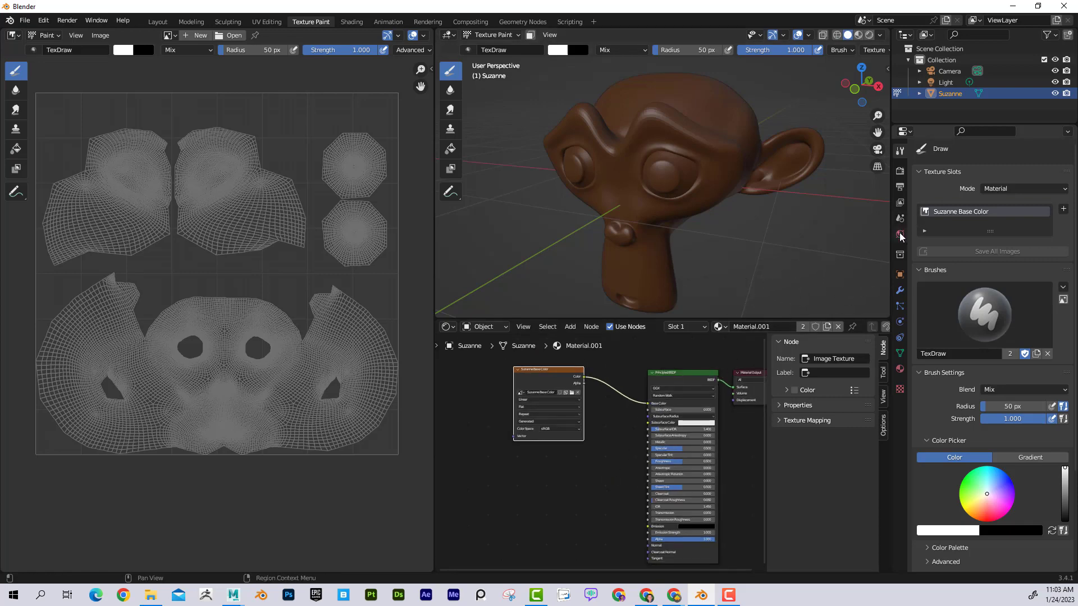
{"action": "left_click", "coordinate": [900, 369]}
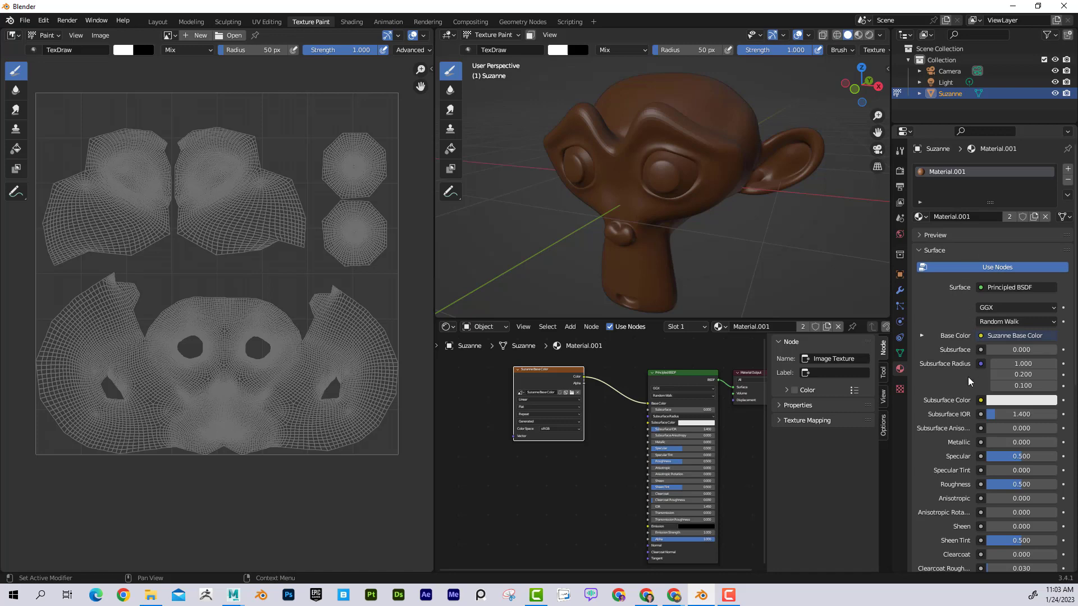
Step: Examine how the material's Base Color texture settings and Principled BSDF values correspond to the nodes in the shader editor
{"action": "scroll", "coordinate": [968, 377], "scroll_direction": "down", "scroll_amount": 3}
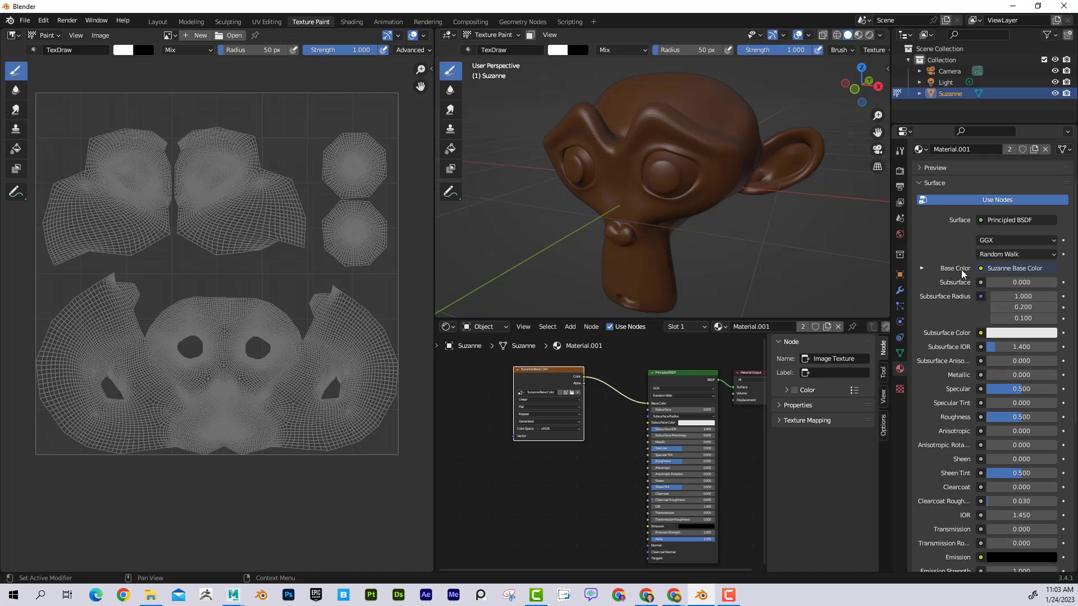
{"action": "left_click", "coordinate": [921, 269]}
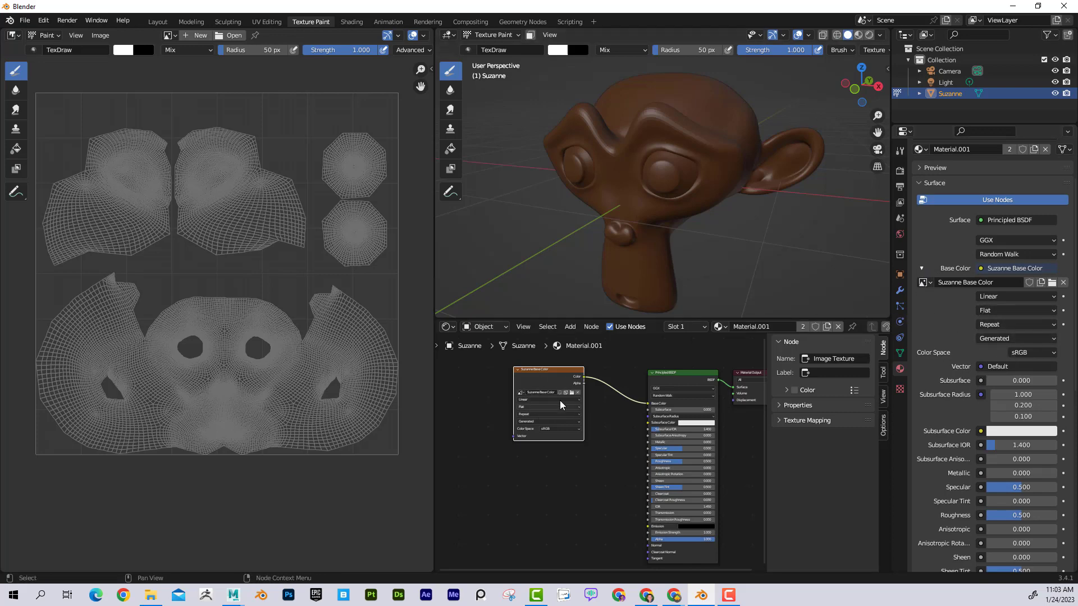
{"action": "left_click", "coordinate": [922, 269]}
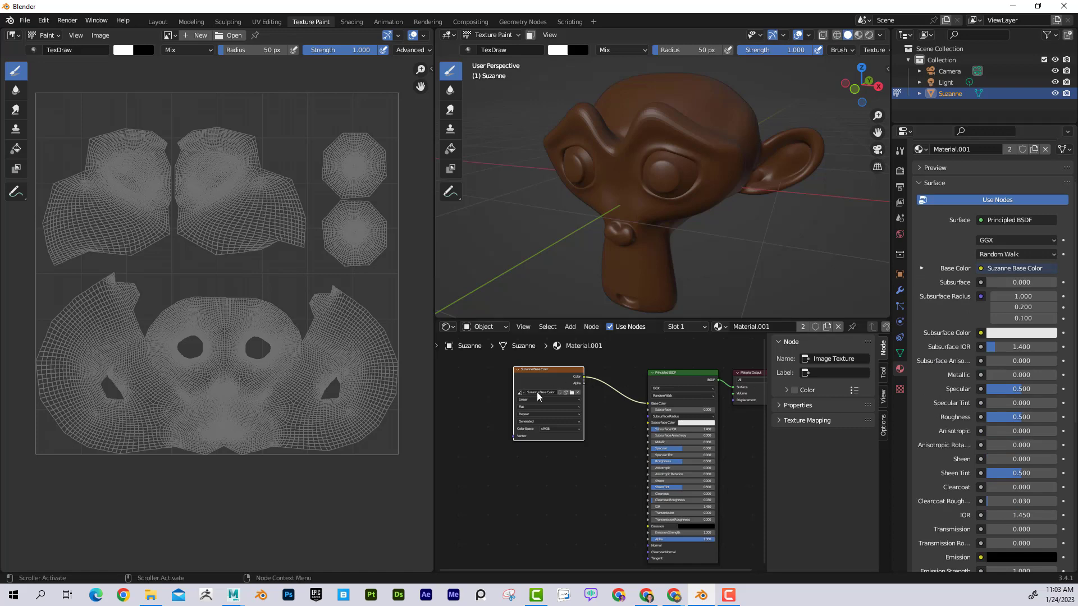
{"action": "scroll", "coordinate": [636, 392], "scroll_direction": "down", "scroll_amount": 1}
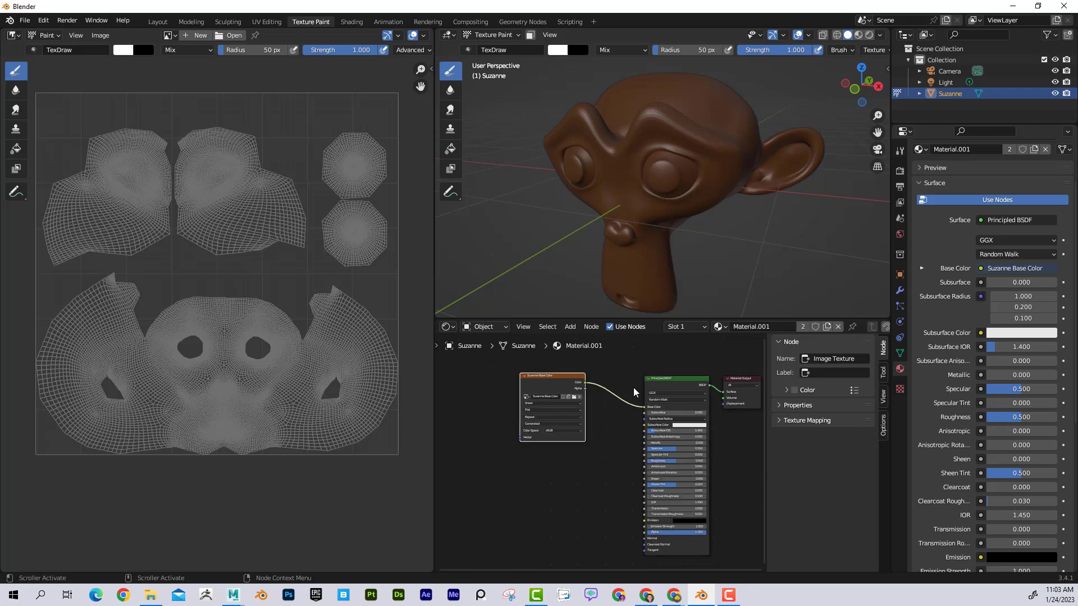
{"action": "middle_click_drag", "start_coordinate": [633, 387], "coordinate": [622, 380]}
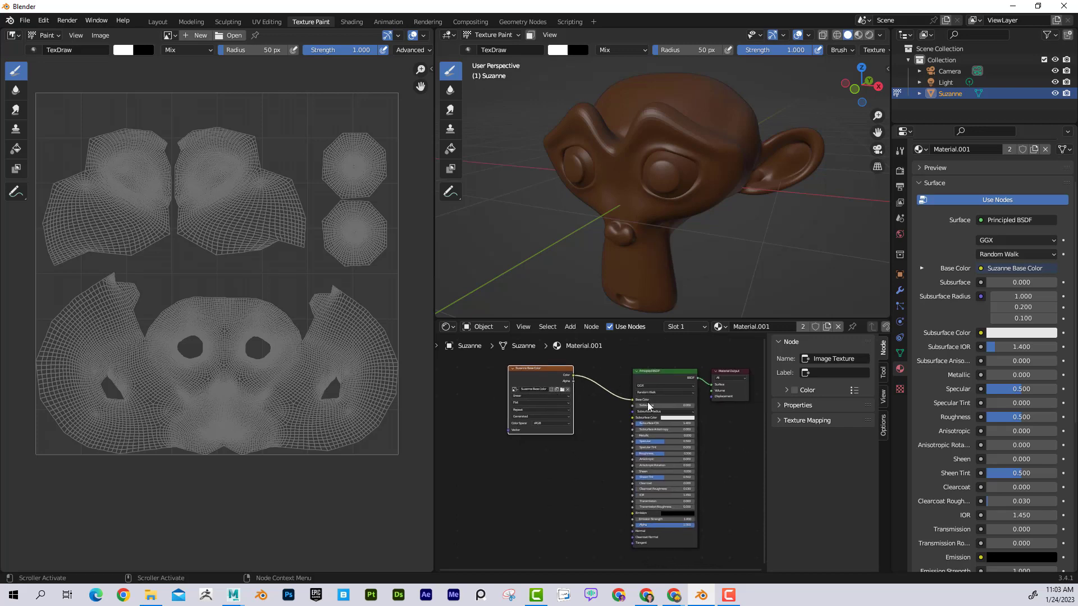
{"action": "scroll", "coordinate": [932, 337], "scroll_direction": "down", "scroll_amount": 4}
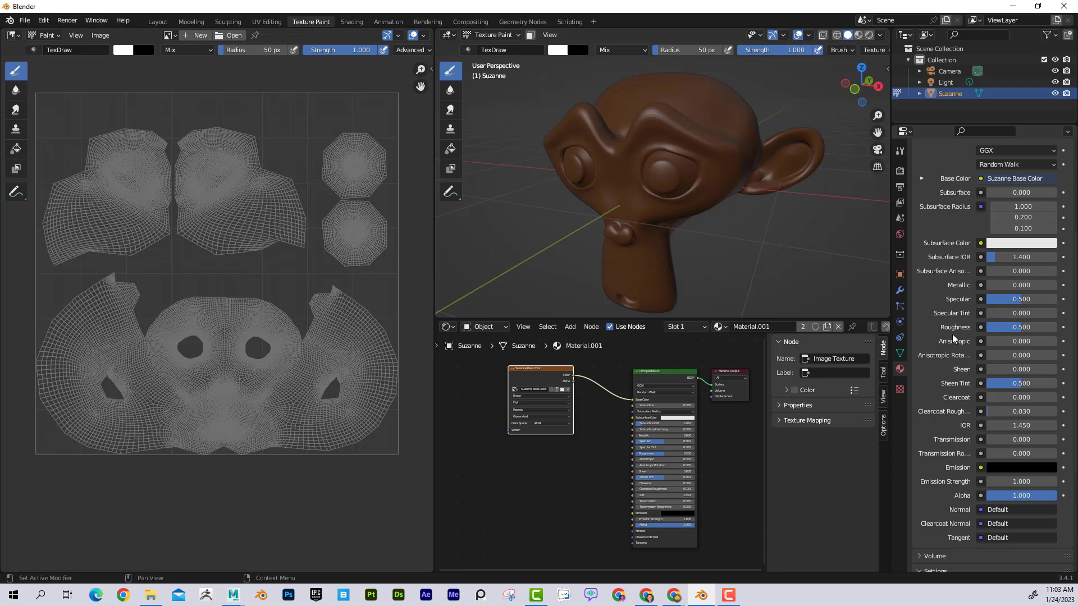
{"action": "scroll", "coordinate": [953, 337], "scroll_direction": "up", "scroll_amount": 2}
{"action": "scroll", "coordinate": [958, 303], "scroll_direction": "up", "scroll_amount": 3}
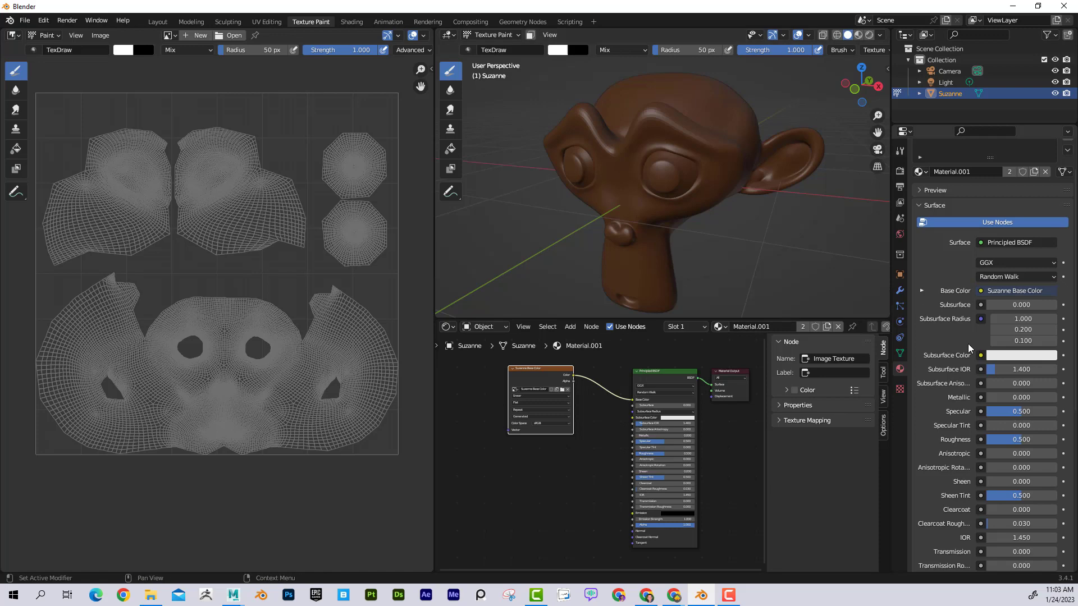
Step: Show the active paint tool's settings and enable X-axis mirroring for painting on the monkey
{"action": "left_click", "coordinate": [902, 153]}
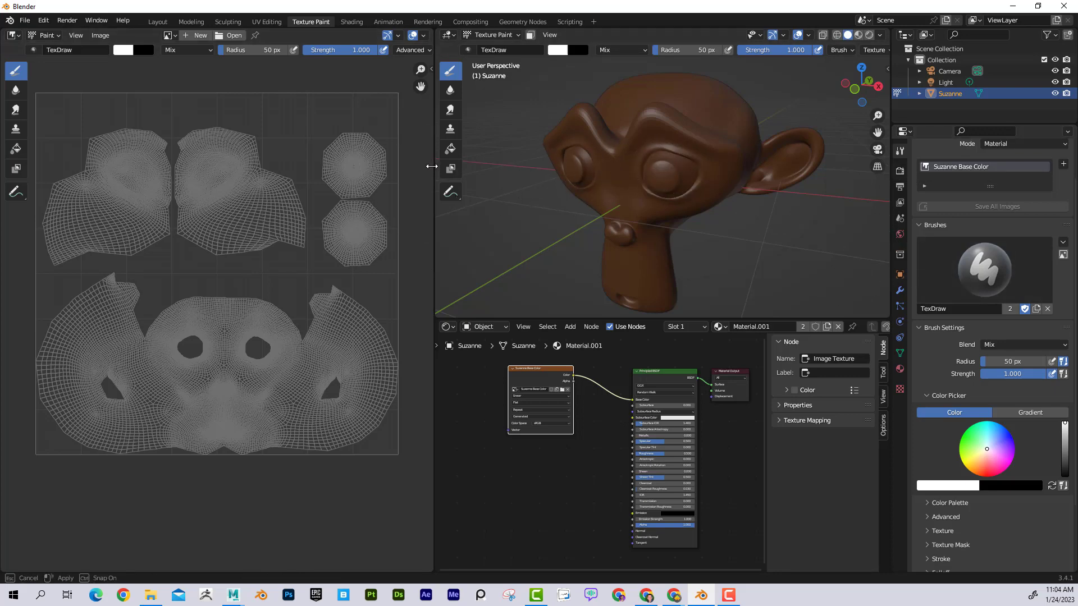
{"action": "left_click_drag", "start_coordinate": [436, 163], "coordinate": [189, 152]}
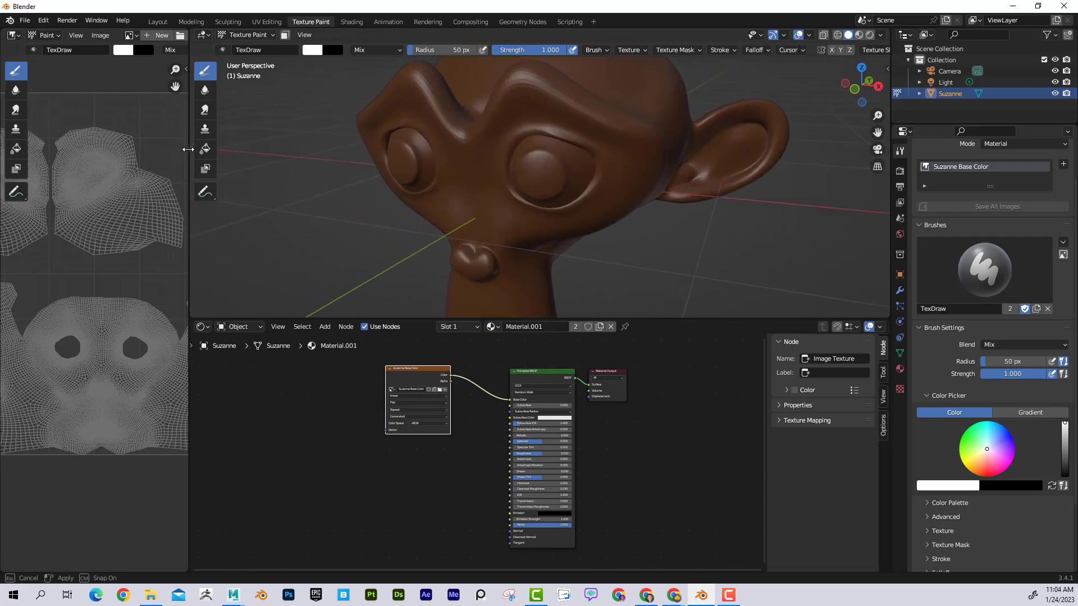
{"action": "left_click", "coordinate": [831, 50]}
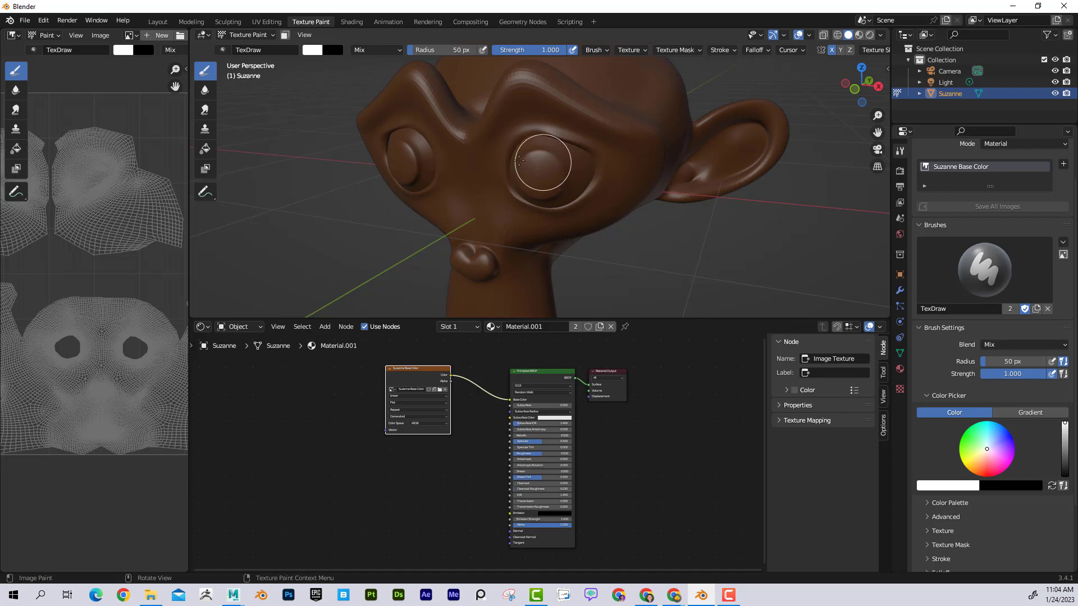
Step: Resize the editors so the 3D viewport is taller and the full UV layout is visible, keeping the material nodes in view
{"action": "left_click_drag", "start_coordinate": [189, 163], "coordinate": [414, 187]}
{"action": "left_click_drag", "start_coordinate": [628, 319], "coordinate": [628, 400]}
{"action": "scroll", "coordinate": [602, 491], "scroll_direction": "down", "scroll_amount": 3}
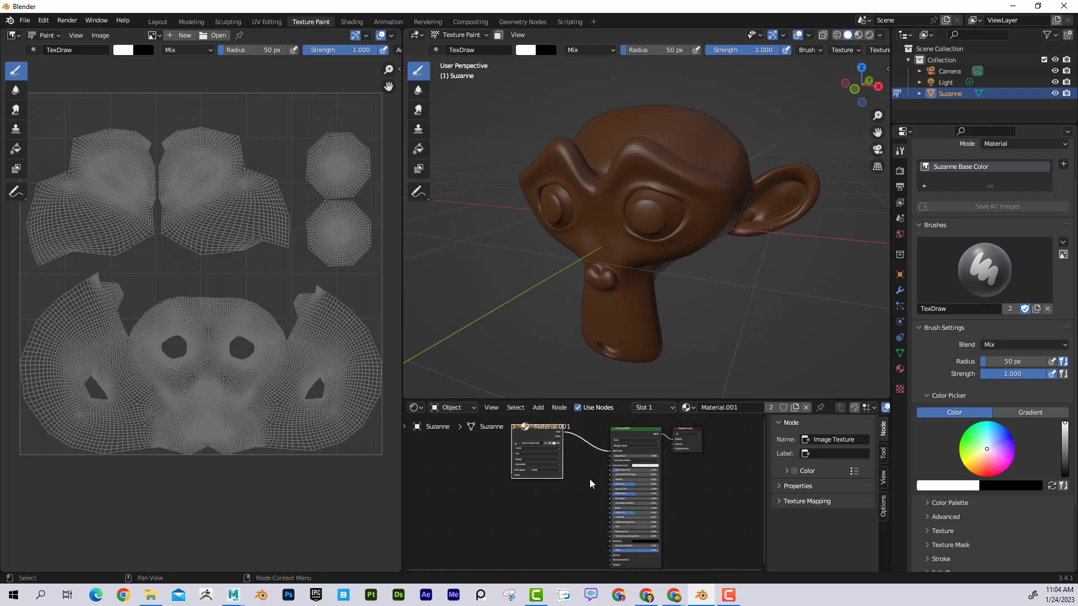
{"action": "middle_click_drag", "start_coordinate": [602, 490], "coordinate": [629, 495]}
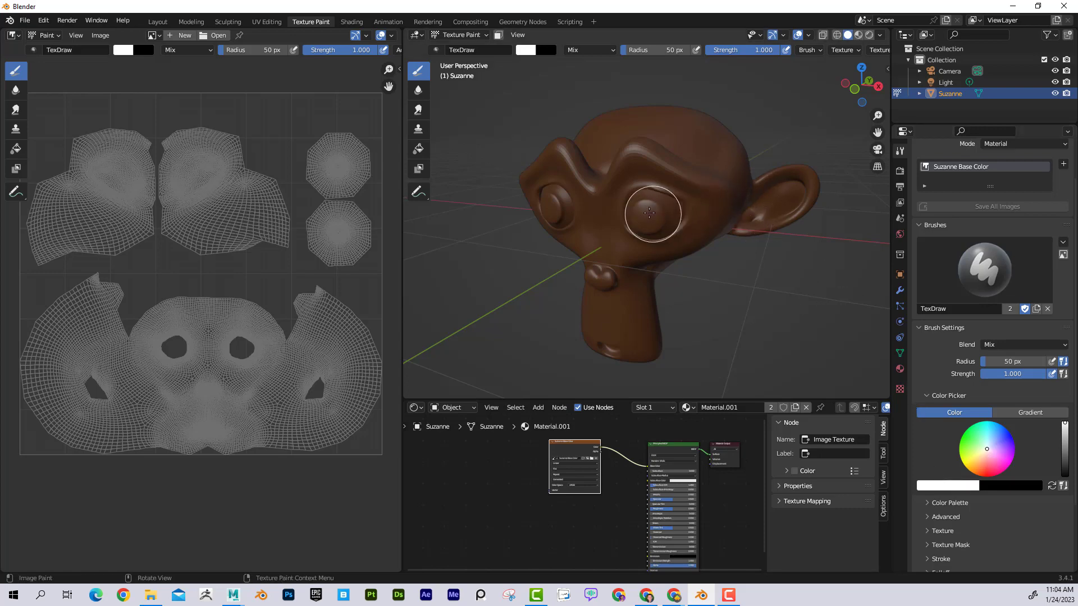
Step: Reduce the brush radius to 27 px and paint both of the monkey's eyes white
{"action": "key", "text": "f"}
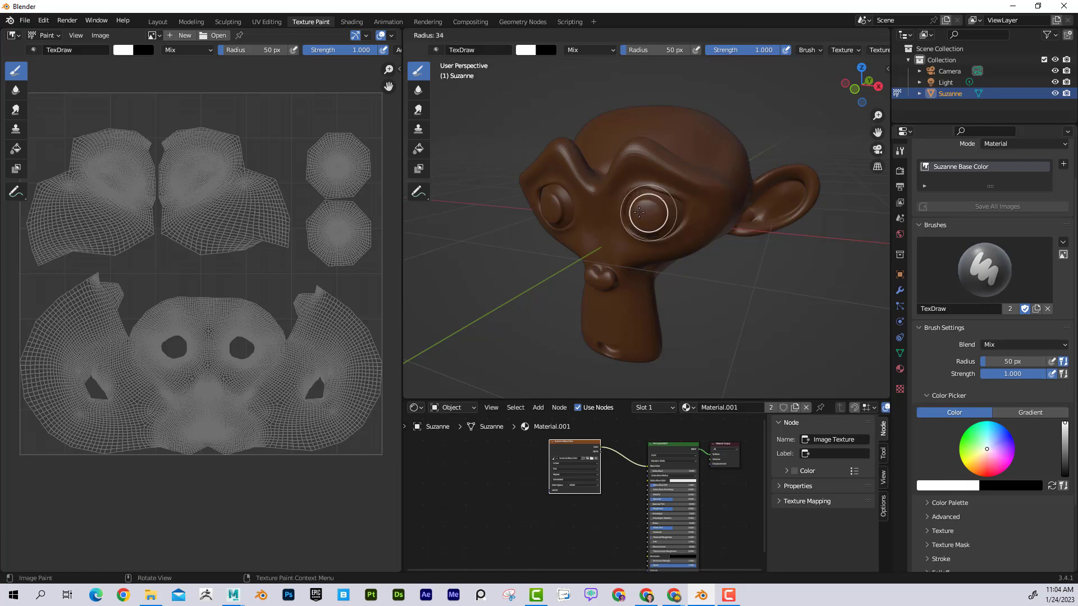
{"action": "left_click", "coordinate": [646, 209]}
{"action": "left_click_drag", "start_coordinate": [645, 208], "coordinate": [644, 211]}
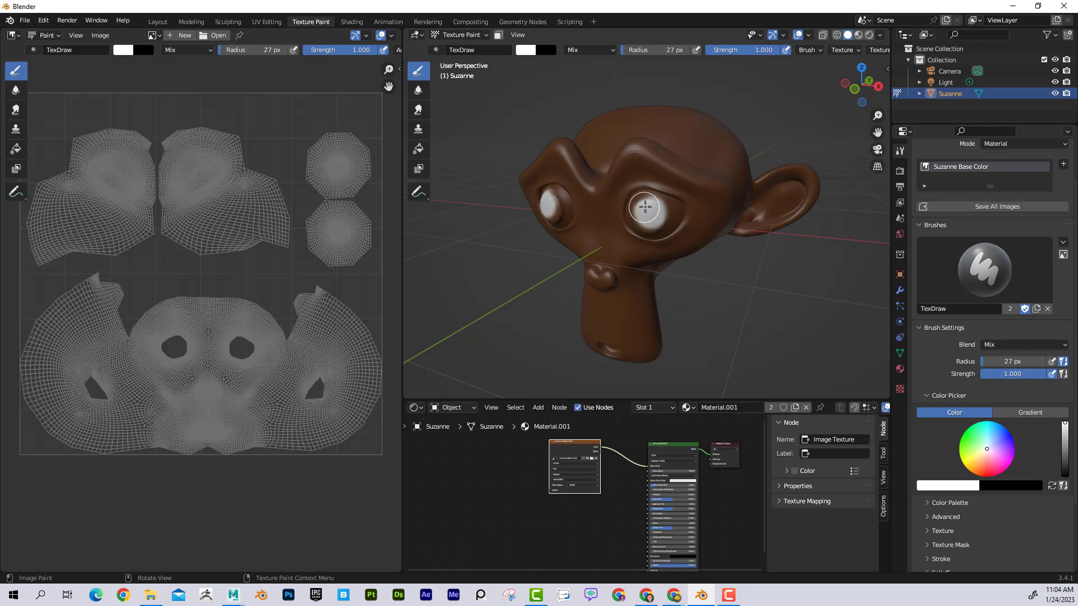
{"action": "middle_click_drag", "start_coordinate": [719, 274], "coordinate": [735, 267]}
{"action": "scroll", "coordinate": [730, 264], "scroll_direction": "up", "scroll_amount": 2}
{"action": "mouse_move", "coordinate": [685, 178]}
{"action": "left_mouse_down"}
{"action": "mouse_move", "coordinate": [667, 195]}
{"action": "mouse_move", "coordinate": [690, 209]}
{"action": "mouse_move", "coordinate": [736, 191]}
{"action": "mouse_move", "coordinate": [725, 162]}
{"action": "mouse_move", "coordinate": [691, 153]}
{"action": "mouse_move", "coordinate": [671, 185]}
{"action": "mouse_move", "coordinate": [686, 153]}
{"action": "left_mouse_up"}
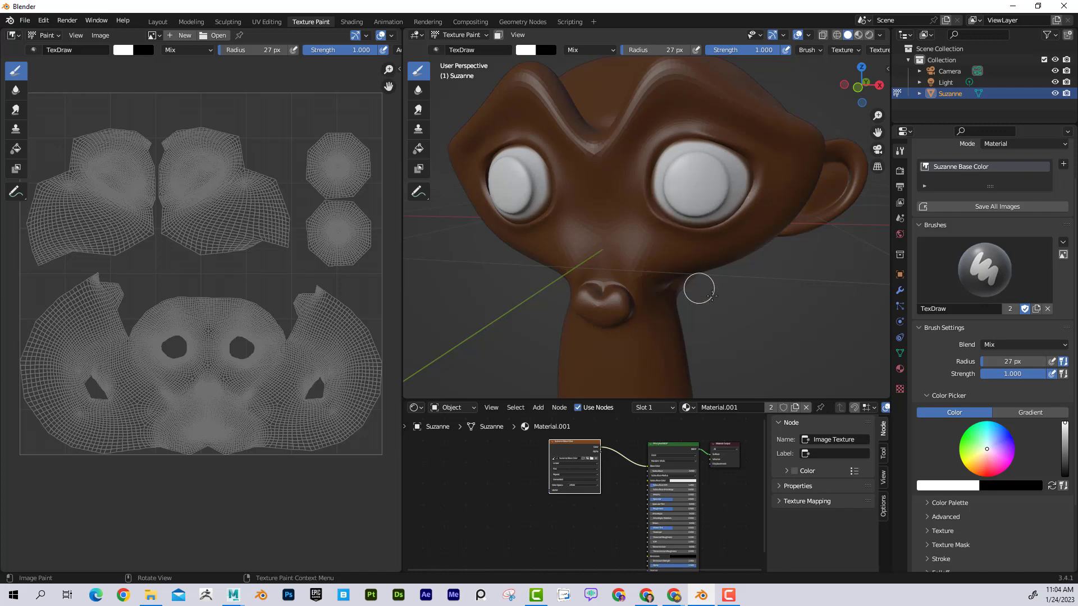
Step: Set the brush color to black and paint a large round pupil in the center of each eye
{"action": "scroll", "coordinate": [744, 302], "scroll_direction": "down", "scroll_amount": 5}
{"action": "middle_click_drag", "start_coordinate": [744, 302], "coordinate": [720, 311]}
{"action": "scroll", "coordinate": [720, 311], "scroll_direction": "up", "scroll_amount": 3}
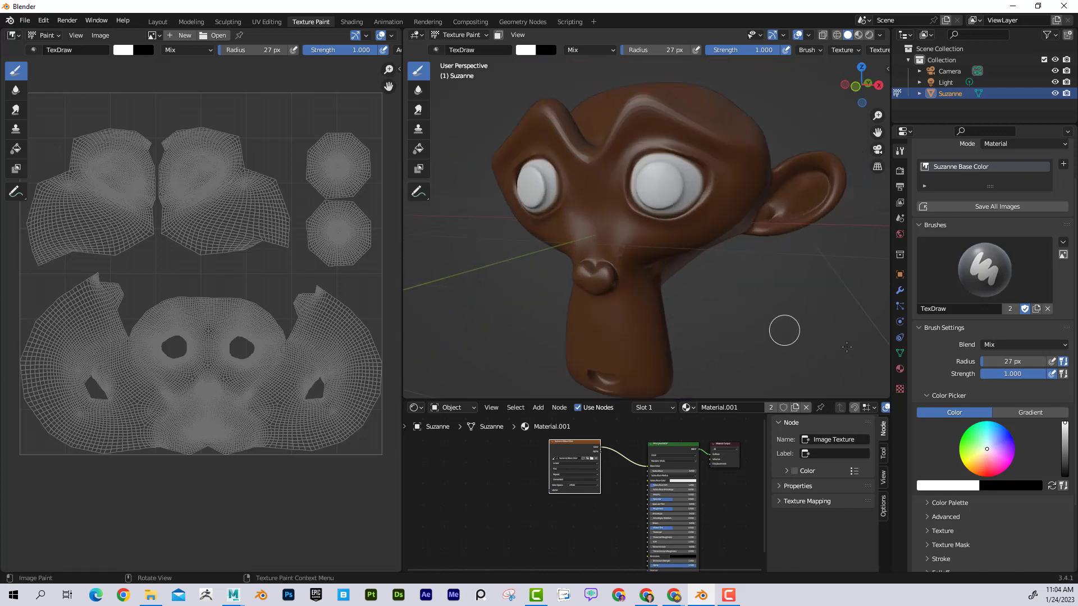
{"action": "left_click", "coordinate": [1014, 487]}
{"action": "mouse_move", "coordinate": [808, 286]}
{"action": "middle_mouse_down"}
{"action": "mouse_move", "coordinate": [835, 291]}
{"action": "mouse_move", "coordinate": [800, 293]}
{"action": "middle_mouse_up"}
{"action": "left_click_drag", "start_coordinate": [1065, 426], "coordinate": [1065, 477]}
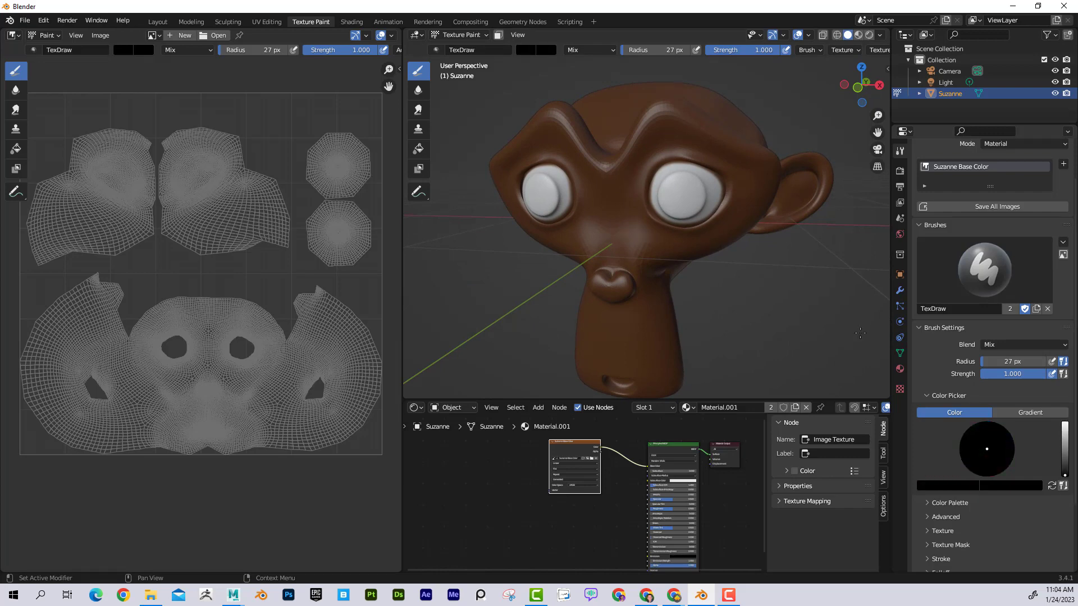
{"action": "mouse_move", "coordinate": [688, 198]}
{"action": "left_mouse_down"}
{"action": "mouse_move", "coordinate": [678, 192]}
{"action": "mouse_move", "coordinate": [674, 217]}
{"action": "mouse_move", "coordinate": [693, 202]}
{"action": "mouse_move", "coordinate": [680, 185]}
{"action": "mouse_move", "coordinate": [698, 198]}
{"action": "mouse_move", "coordinate": [670, 205]}
{"action": "left_mouse_up"}
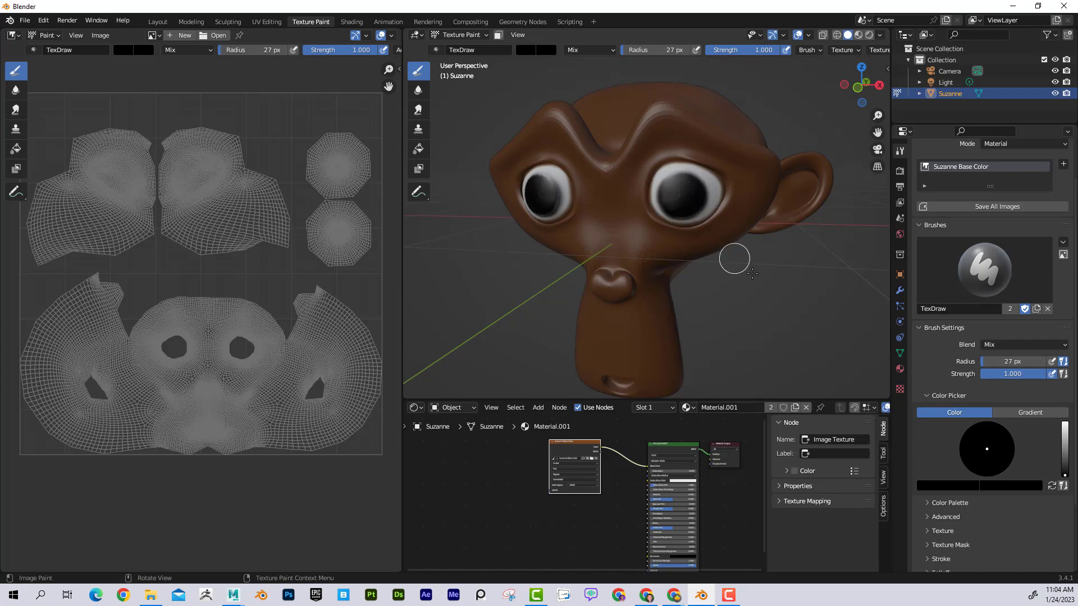
Step: Display the Suzanne Base Color image behind the UV layout and inspect the painted eye islands
{"action": "middle_click_drag", "start_coordinate": [752, 273], "coordinate": [624, 253]}
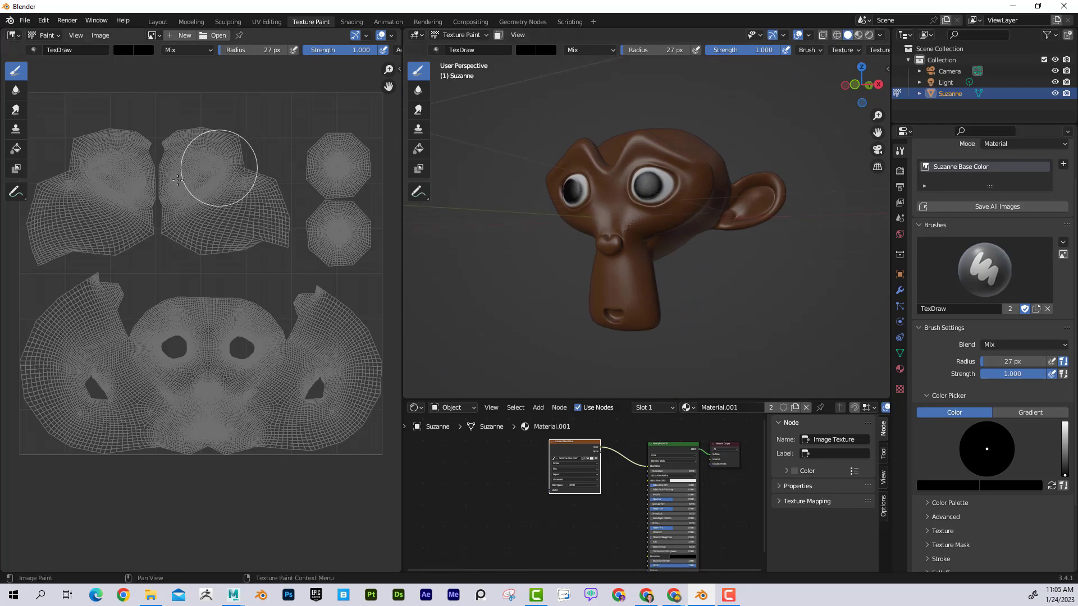
{"action": "left_click", "coordinate": [153, 35]}
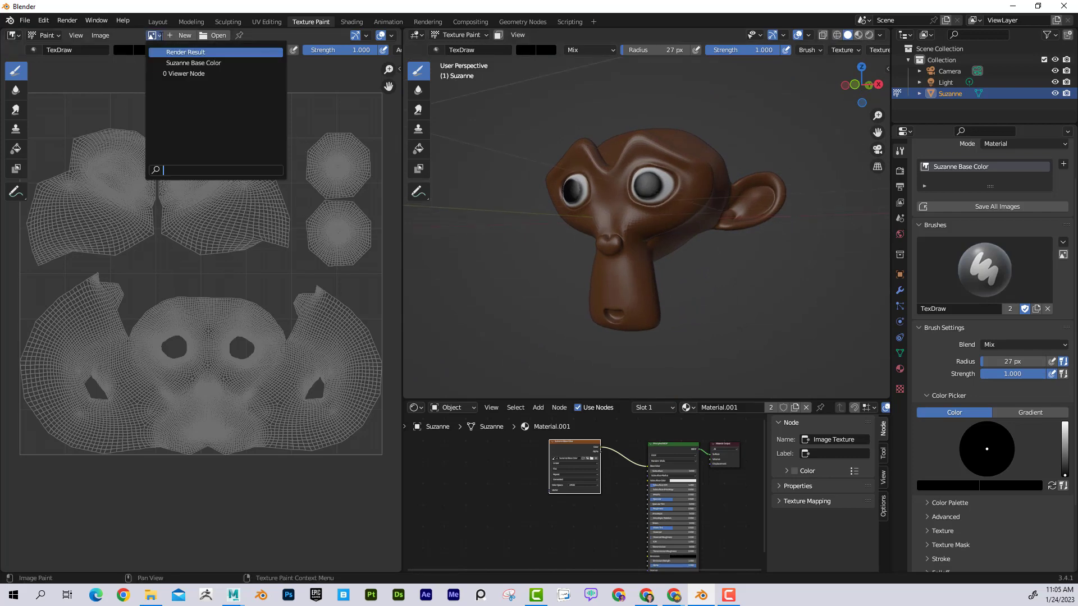
{"action": "left_click", "coordinate": [180, 63]}
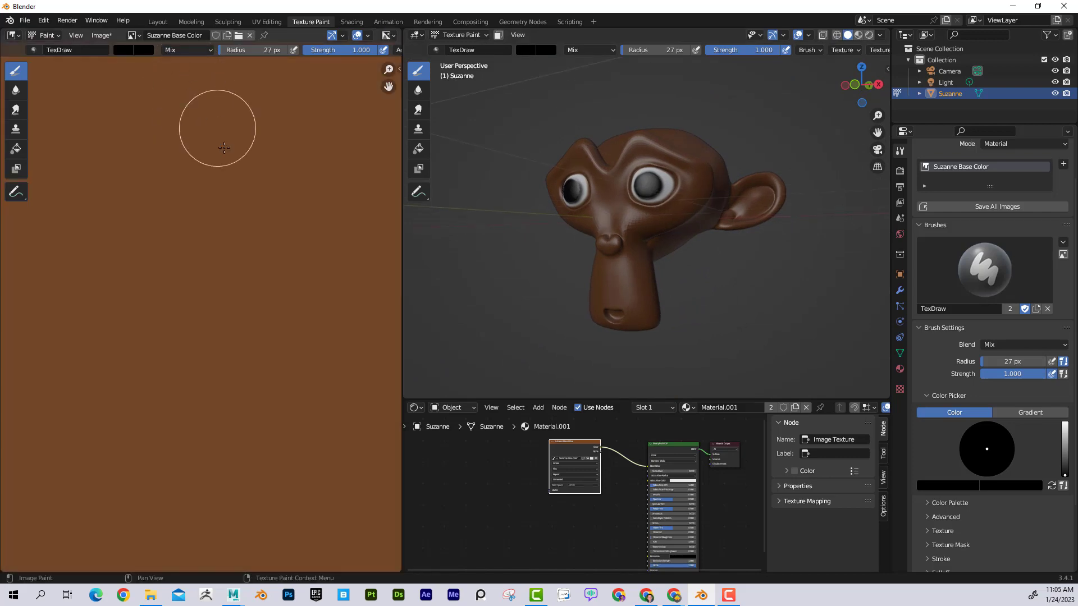
{"action": "scroll", "coordinate": [260, 201], "scroll_direction": "up", "scroll_amount": 3}
{"action": "scroll", "coordinate": [261, 201], "scroll_direction": "down", "scroll_amount": 7}
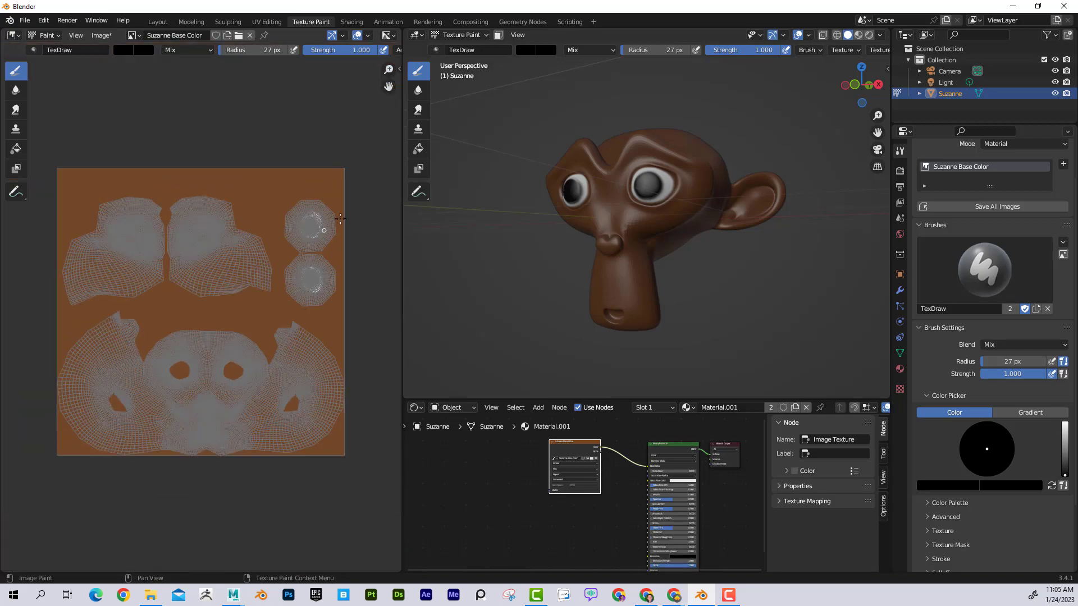
{"action": "scroll", "coordinate": [331, 141], "scroll_direction": "up", "scroll_amount": 3}
{"action": "mouse_move", "coordinate": [315, 144]}
{"action": "middle_mouse_down"}
{"action": "mouse_move", "coordinate": [243, 195]}
{"action": "mouse_move", "coordinate": [299, 145]}
{"action": "middle_mouse_up"}
{"action": "scroll", "coordinate": [243, 195], "scroll_direction": "up", "scroll_amount": 3}
{"action": "scroll", "coordinate": [309, 215], "scroll_direction": "down", "scroll_amount": 3}
{"action": "scroll", "coordinate": [298, 145], "scroll_direction": "down", "scroll_amount": 3}
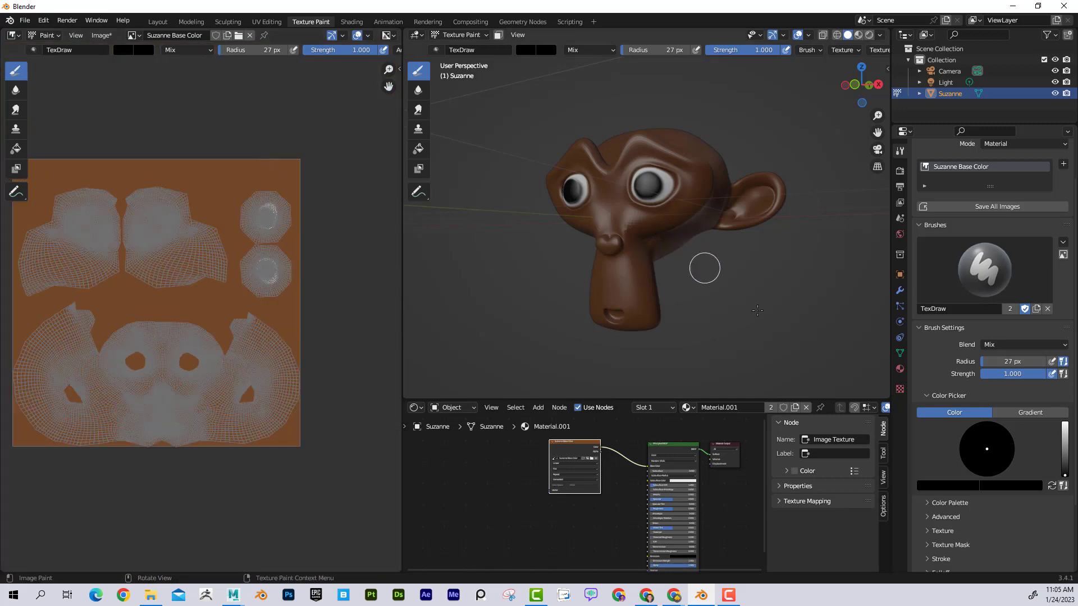
Step: Change the brush color to a light salmon pink
{"action": "middle_click_drag", "start_coordinate": [767, 329], "coordinate": [786, 341]}
{"action": "scroll", "coordinate": [989, 337], "scroll_direction": "up", "scroll_amount": 2}
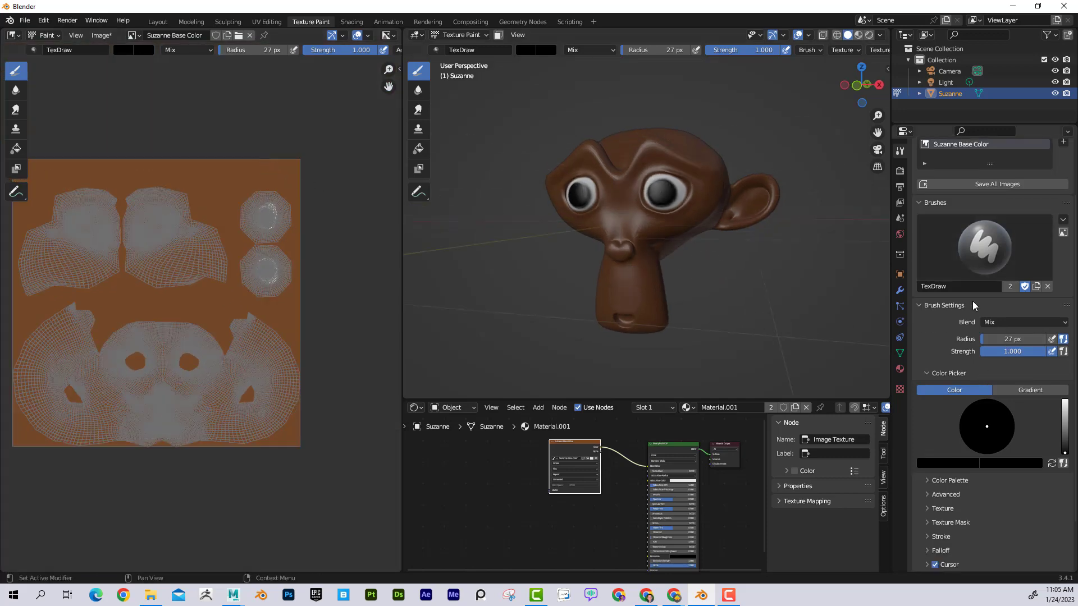
{"action": "scroll", "coordinate": [992, 339], "scroll_direction": "down", "scroll_amount": 5}
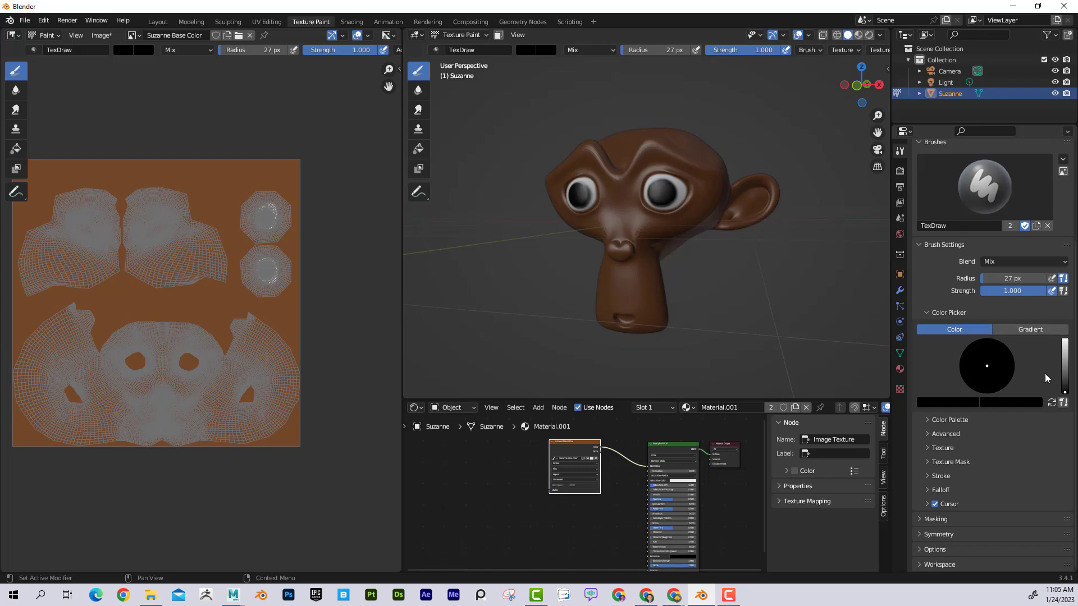
{"action": "left_click_drag", "start_coordinate": [1064, 392], "coordinate": [1064, 340]}
{"action": "left_click", "coordinate": [974, 379]}
{"action": "left_click_drag", "start_coordinate": [975, 378], "coordinate": [978, 385]}
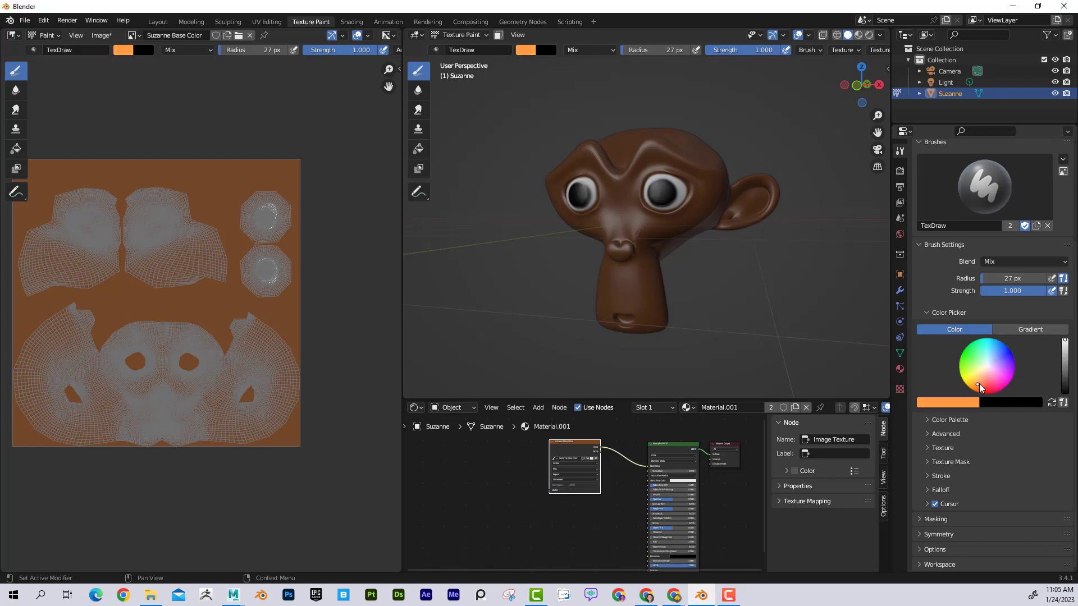
{"action": "left_click_drag", "start_coordinate": [1065, 344], "coordinate": [1065, 369]}
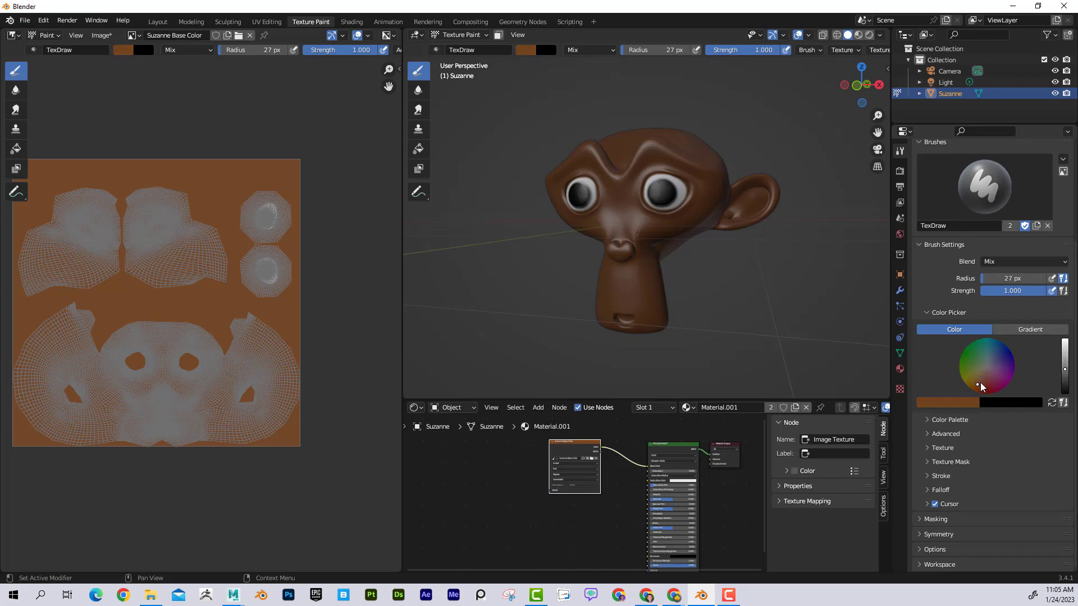
{"action": "left_click_drag", "start_coordinate": [979, 379], "coordinate": [985, 375]}
{"action": "left_click_drag", "start_coordinate": [1064, 369], "coordinate": [1065, 348]}
{"action": "left_click_drag", "start_coordinate": [975, 373], "coordinate": [985, 377]}
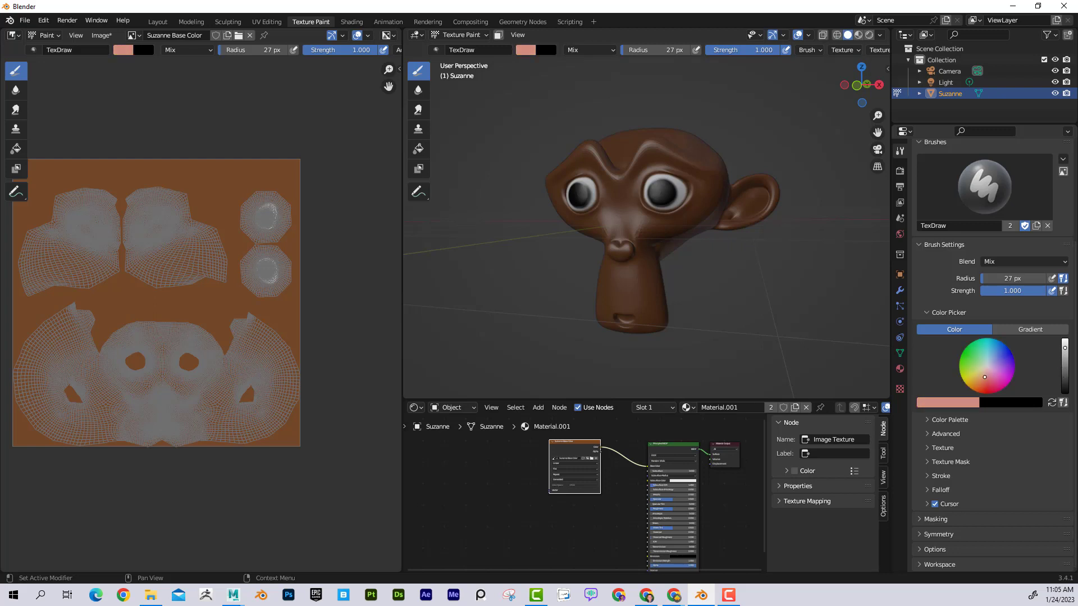
Step: Paint the monkey's nose salmon pink from several angles, covering its front, sides and top
{"action": "middle_click_drag", "start_coordinate": [693, 313], "coordinate": [722, 296]}
{"action": "scroll", "coordinate": [722, 296], "scroll_direction": "up", "scroll_amount": 4}
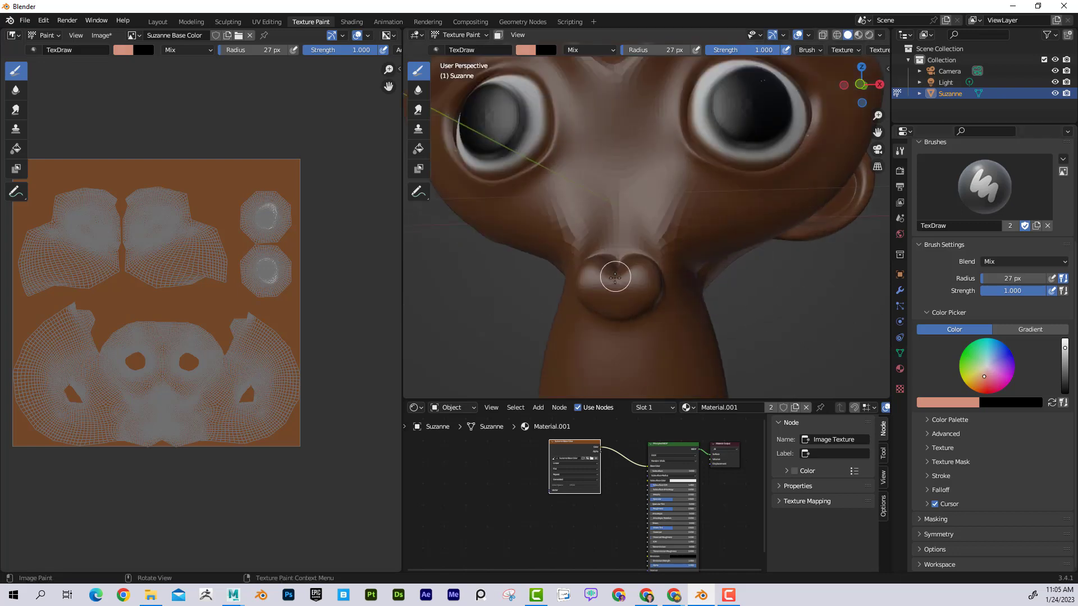
{"action": "mouse_move", "coordinate": [609, 292]}
{"action": "left_mouse_down"}
{"action": "mouse_move", "coordinate": [601, 278]}
{"action": "mouse_move", "coordinate": [629, 275]}
{"action": "mouse_move", "coordinate": [606, 298]}
{"action": "mouse_move", "coordinate": [642, 294]}
{"action": "left_mouse_up"}
{"action": "middle_click_drag", "start_coordinate": [760, 299], "coordinate": [501, 289]}
{"action": "left_click_drag", "start_coordinate": [500, 289], "coordinate": [500, 271]}
{"action": "middle_click_drag", "start_coordinate": [502, 277], "coordinate": [522, 322]}
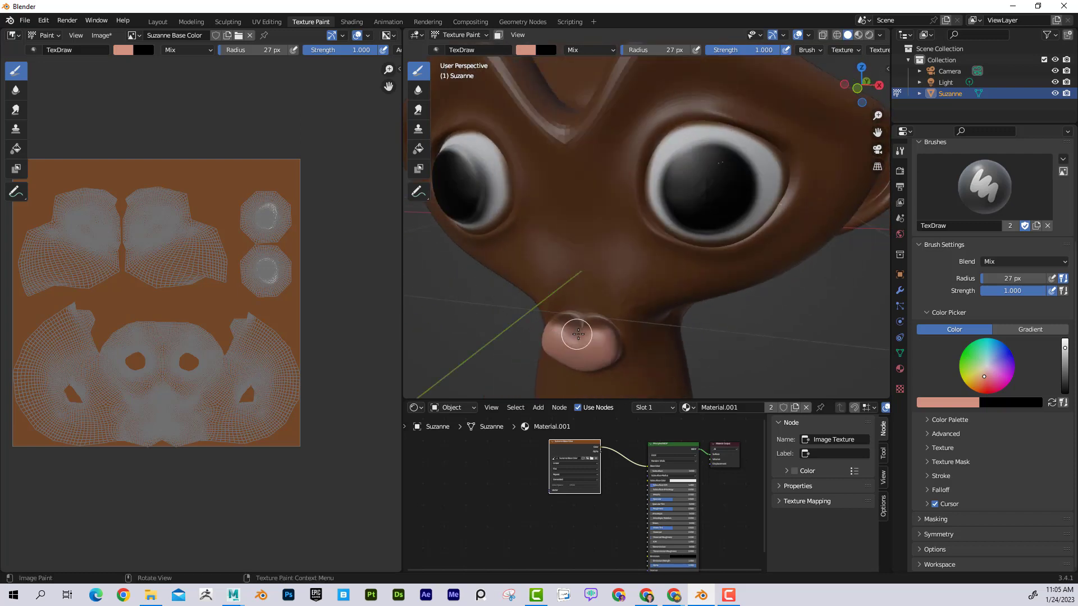
{"action": "left_click_drag", "start_coordinate": [574, 332], "coordinate": [604, 329]}
Step: Paint the monkey's mouth and the lips around it salmon pink
{"action": "scroll", "coordinate": [739, 351], "scroll_direction": "down", "scroll_amount": 5}
{"action": "mouse_move", "coordinate": [756, 346]}
{"action": "middle_mouse_down"}
{"action": "mouse_move", "coordinate": [775, 313]}
{"action": "mouse_move", "coordinate": [731, 329]}
{"action": "mouse_move", "coordinate": [767, 312]}
{"action": "mouse_move", "coordinate": [769, 270]}
{"action": "middle_mouse_up"}
{"action": "scroll", "coordinate": [731, 328], "scroll_direction": "up", "scroll_amount": 5}
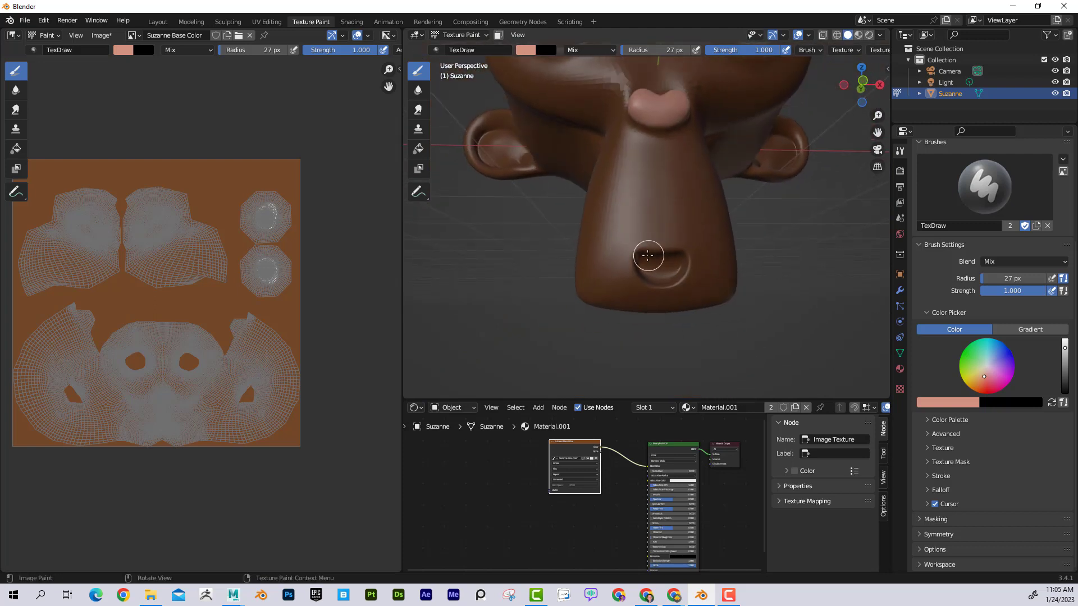
{"action": "mouse_move", "coordinate": [649, 256]}
{"action": "left_mouse_down"}
{"action": "mouse_move", "coordinate": [658, 274]}
{"action": "mouse_move", "coordinate": [678, 268]}
{"action": "mouse_move", "coordinate": [671, 253]}
{"action": "mouse_move", "coordinate": [649, 270]}
{"action": "mouse_move", "coordinate": [678, 270]}
{"action": "mouse_move", "coordinate": [666, 248]}
{"action": "mouse_move", "coordinate": [642, 253]}
{"action": "left_mouse_up"}
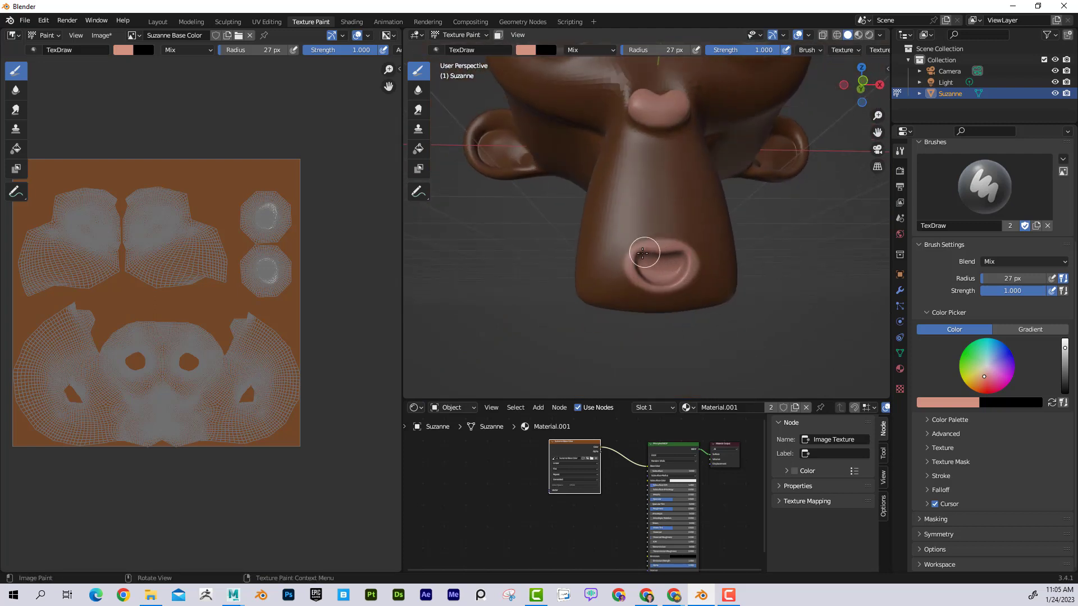
Step: Paint the inside of the monkey's ear salmon pink, up to the upper rim
{"action": "middle_click_drag", "start_coordinate": [643, 253], "coordinate": [696, 272]}
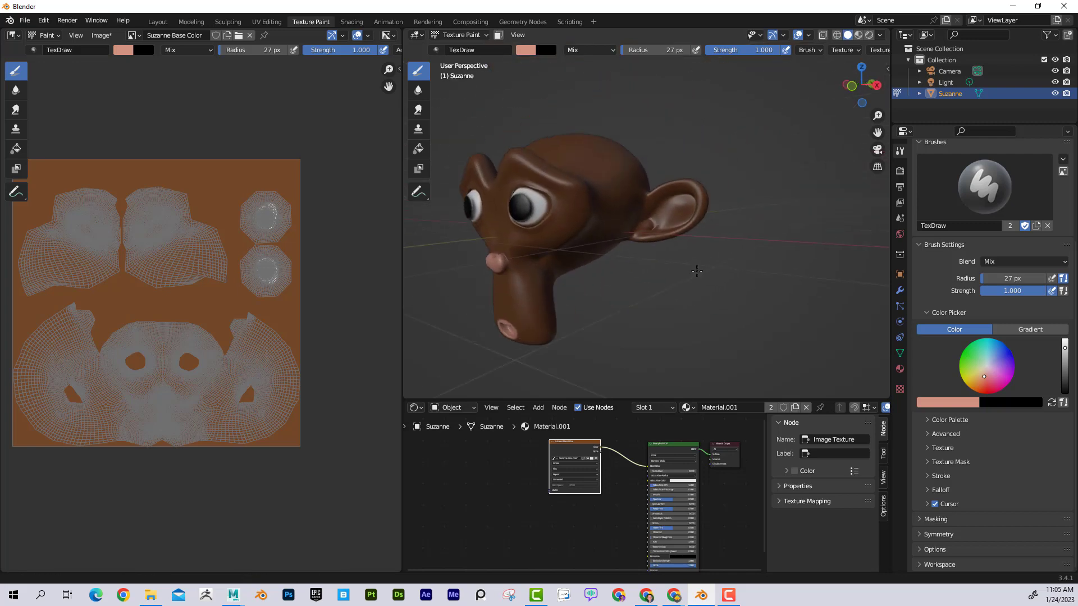
{"action": "scroll", "coordinate": [664, 251], "scroll_direction": "up", "scroll_amount": 5}
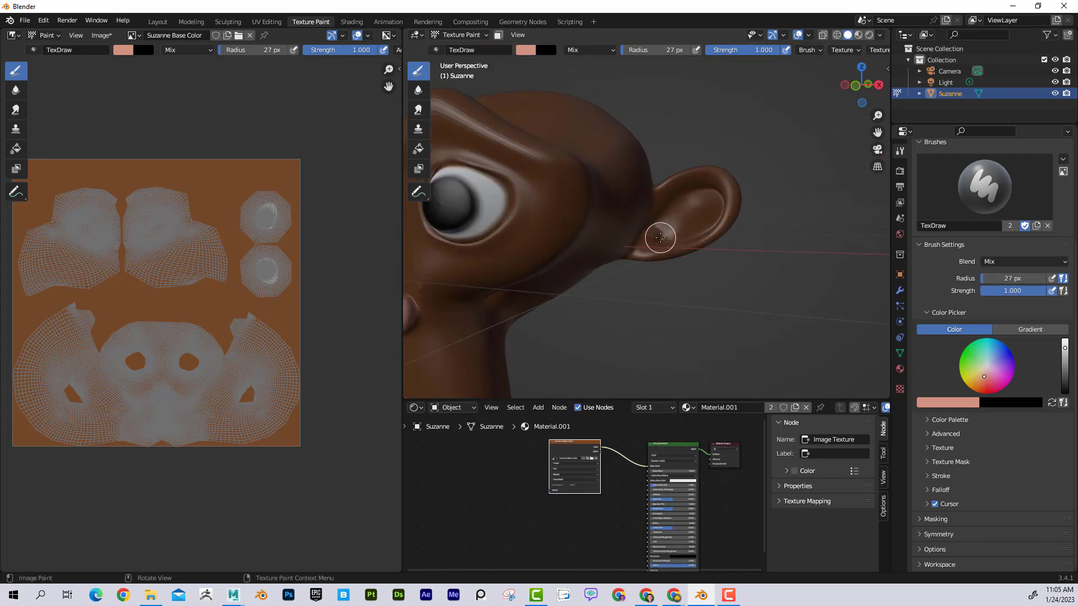
{"action": "mouse_move", "coordinate": [669, 238]}
{"action": "left_mouse_down"}
{"action": "mouse_move", "coordinate": [662, 227]}
{"action": "mouse_move", "coordinate": [648, 250]}
{"action": "mouse_move", "coordinate": [680, 202]}
{"action": "mouse_move", "coordinate": [664, 222]}
{"action": "mouse_move", "coordinate": [676, 183]}
{"action": "mouse_move", "coordinate": [700, 183]}
{"action": "mouse_move", "coordinate": [722, 217]}
{"action": "mouse_move", "coordinate": [699, 232]}
{"action": "left_mouse_up"}
{"action": "left_click_drag", "start_coordinate": [701, 192], "coordinate": [703, 169]}
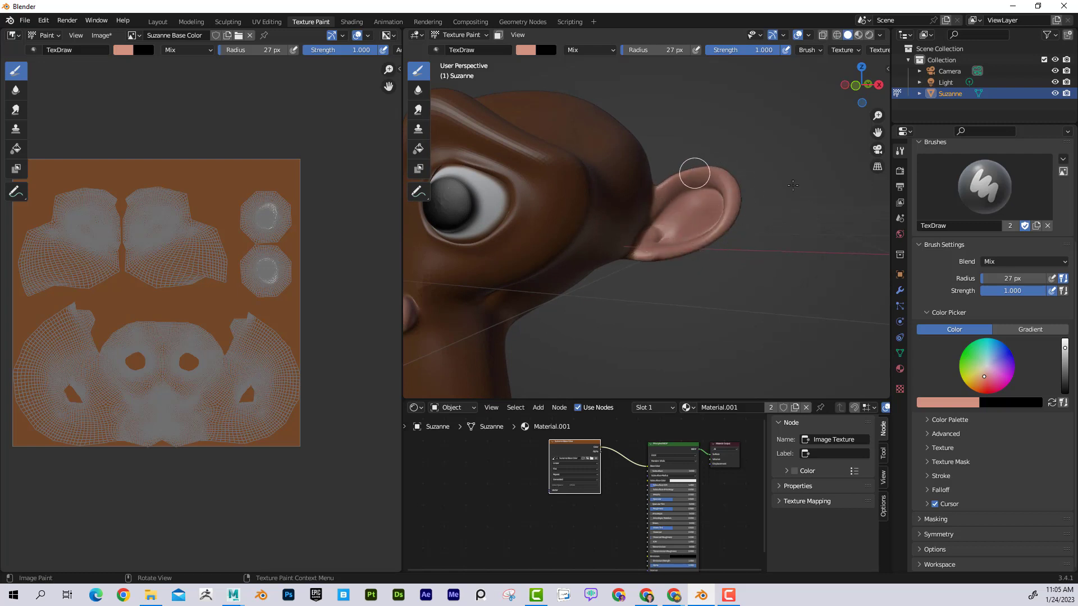
Step: Paint the remaining rim of the monkey's ear salmon pink, working from behind and from the side of the head
{"action": "middle_click_drag", "start_coordinate": [793, 186], "coordinate": [580, 171]}
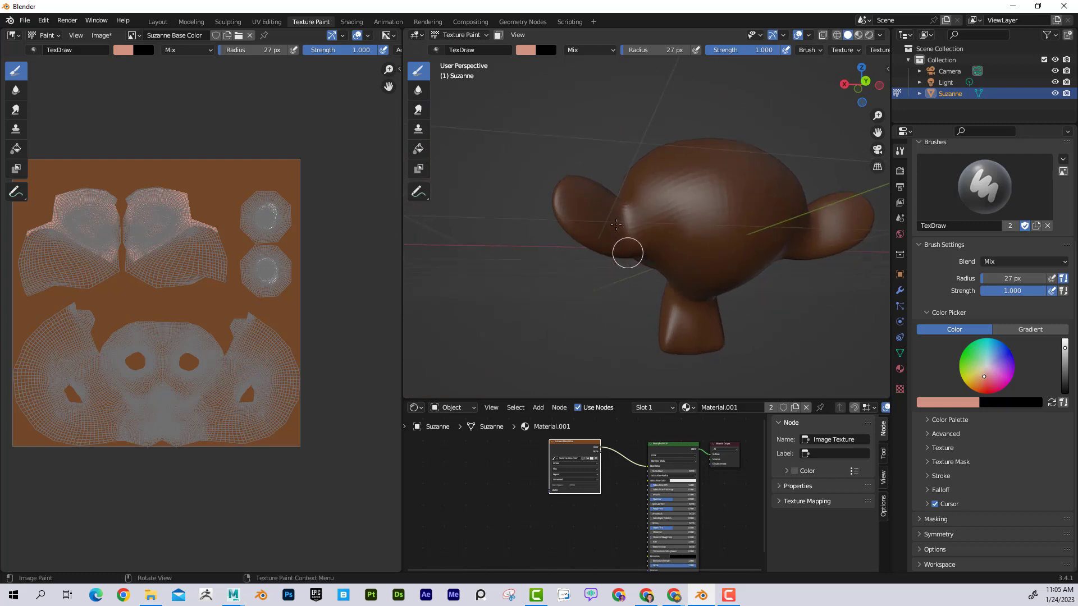
{"action": "mouse_move", "coordinate": [616, 225]}
{"action": "left_mouse_down"}
{"action": "mouse_move", "coordinate": [602, 212]}
{"action": "mouse_move", "coordinate": [609, 197]}
{"action": "mouse_move", "coordinate": [568, 180]}
{"action": "mouse_move", "coordinate": [578, 234]}
{"action": "mouse_move", "coordinate": [615, 247]}
{"action": "left_mouse_up"}
{"action": "mouse_move", "coordinate": [615, 247]}
{"action": "middle_mouse_down"}
{"action": "mouse_move", "coordinate": [727, 198]}
{"action": "mouse_move", "coordinate": [710, 198]}
{"action": "middle_mouse_up"}
{"action": "mouse_move", "coordinate": [627, 205]}
{"action": "left_mouse_down"}
{"action": "mouse_move", "coordinate": [608, 202]}
{"action": "mouse_move", "coordinate": [666, 140]}
{"action": "left_mouse_up"}
{"action": "middle_click_drag", "start_coordinate": [666, 140], "coordinate": [690, 246]}
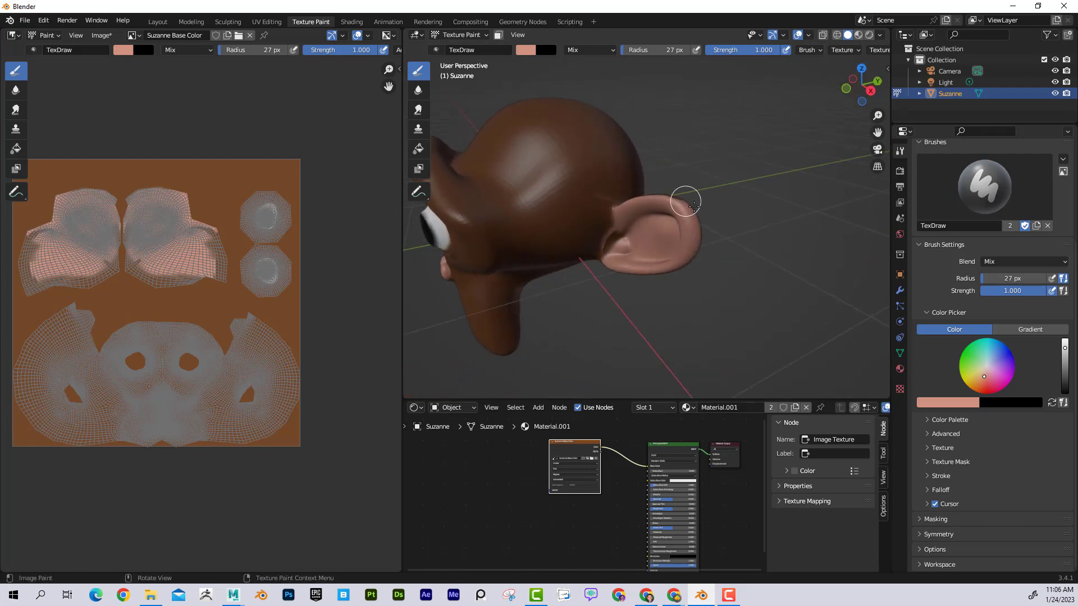
Step: Touch up the ear's upper edge and the lower front area where it meets the head with salmon pink
{"action": "middle_click_drag", "start_coordinate": [694, 205], "coordinate": [717, 248]}
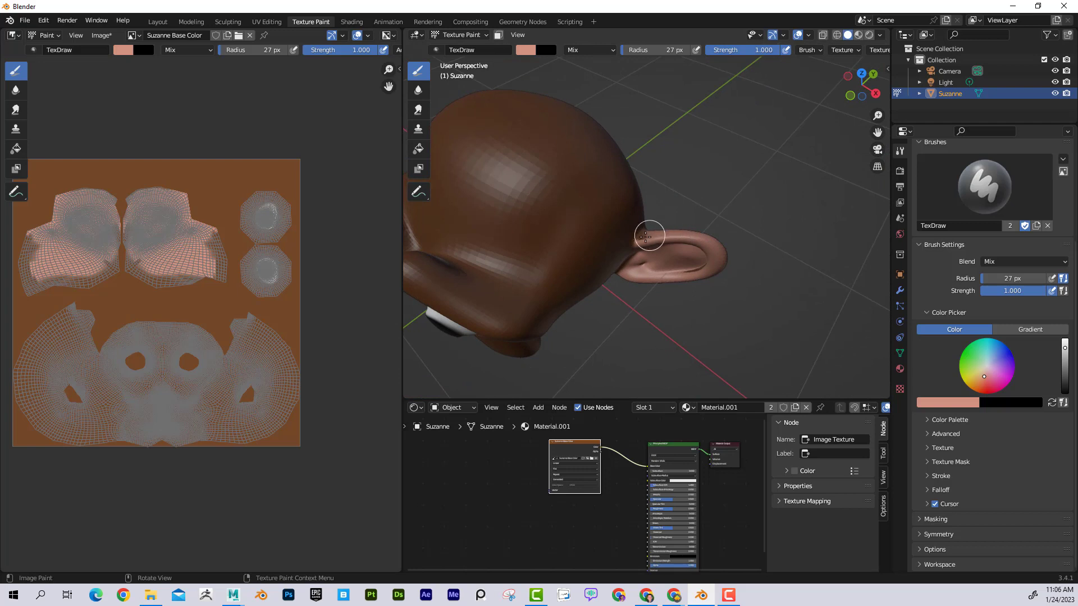
{"action": "left_click_drag", "start_coordinate": [645, 237], "coordinate": [737, 224]}
{"action": "mouse_move", "coordinate": [682, 236]}
{"action": "middle_mouse_down"}
{"action": "mouse_move", "coordinate": [690, 269]}
{"action": "mouse_move", "coordinate": [696, 261]}
{"action": "middle_mouse_up"}
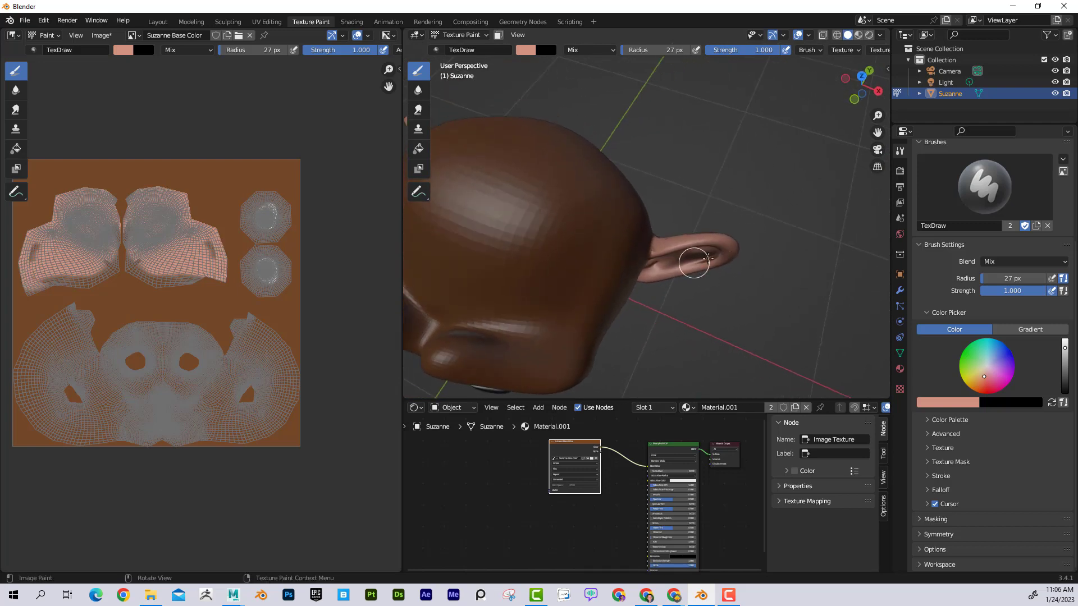
{"action": "mouse_move", "coordinate": [568, 251]}
{"action": "middle_mouse_down"}
{"action": "mouse_move", "coordinate": [692, 289]}
{"action": "mouse_move", "coordinate": [671, 270]}
{"action": "mouse_move", "coordinate": [681, 270]}
{"action": "mouse_move", "coordinate": [816, 82]}
{"action": "middle_mouse_up"}
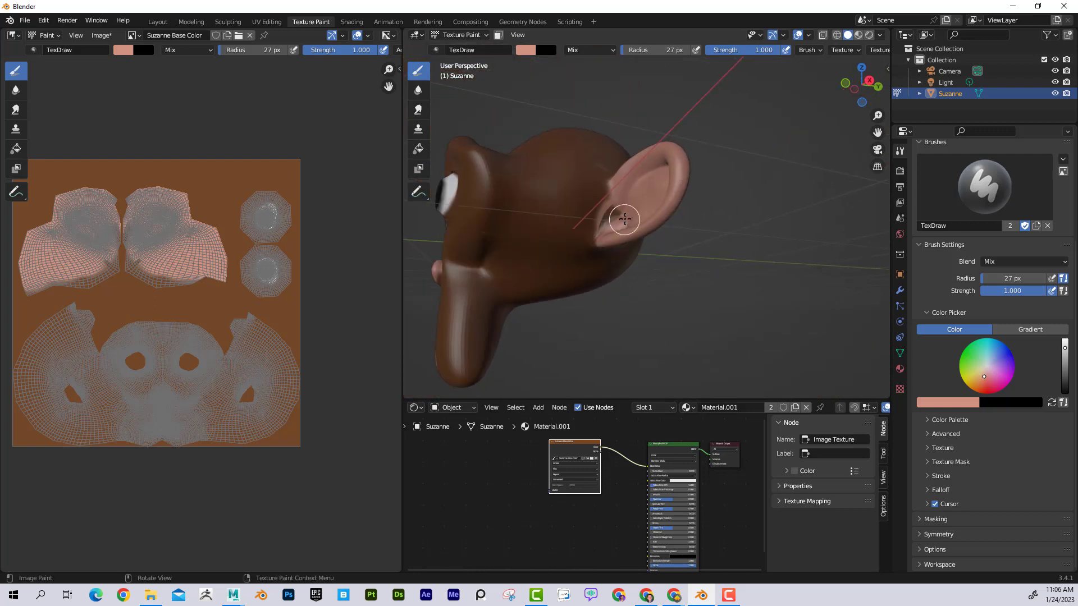
{"action": "mouse_move", "coordinate": [616, 215]}
{"action": "left_mouse_down"}
{"action": "mouse_move", "coordinate": [602, 234]}
{"action": "mouse_move", "coordinate": [616, 250]}
{"action": "left_mouse_up"}
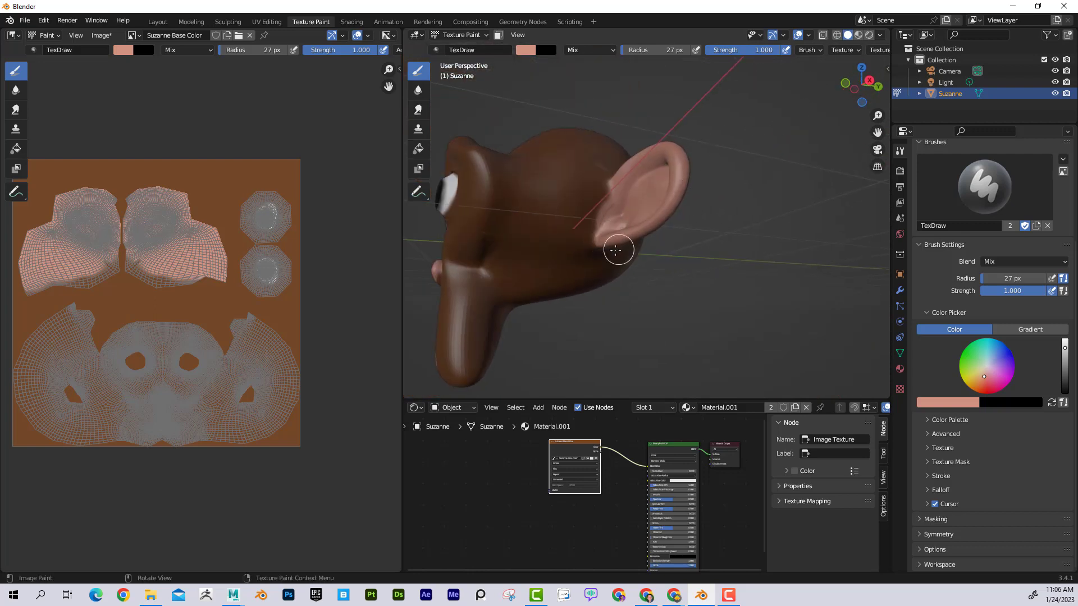
{"action": "middle_click_drag", "start_coordinate": [586, 276], "coordinate": [729, 289]}
{"action": "scroll", "coordinate": [696, 265], "scroll_direction": "down", "scroll_amount": 3}
{"action": "scroll", "coordinate": [719, 286], "scroll_direction": "up", "scroll_amount": 2}
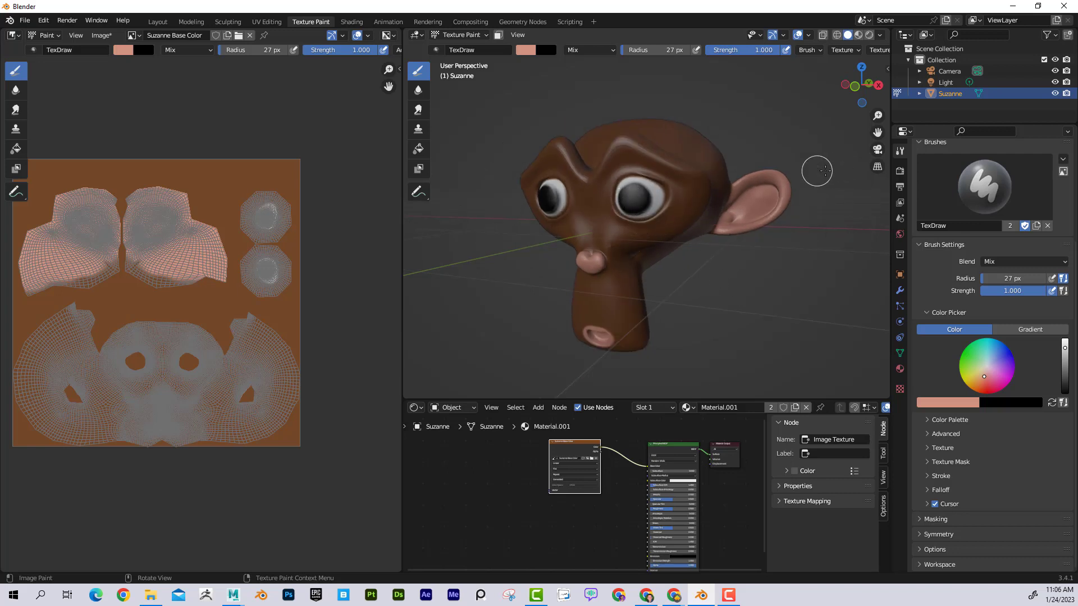
Step: Look over the paint slot types that can be added and enlarge the shader node editor to show the whole material node tree
{"action": "scroll", "coordinate": [1015, 200], "scroll_direction": "up", "scroll_amount": 5}
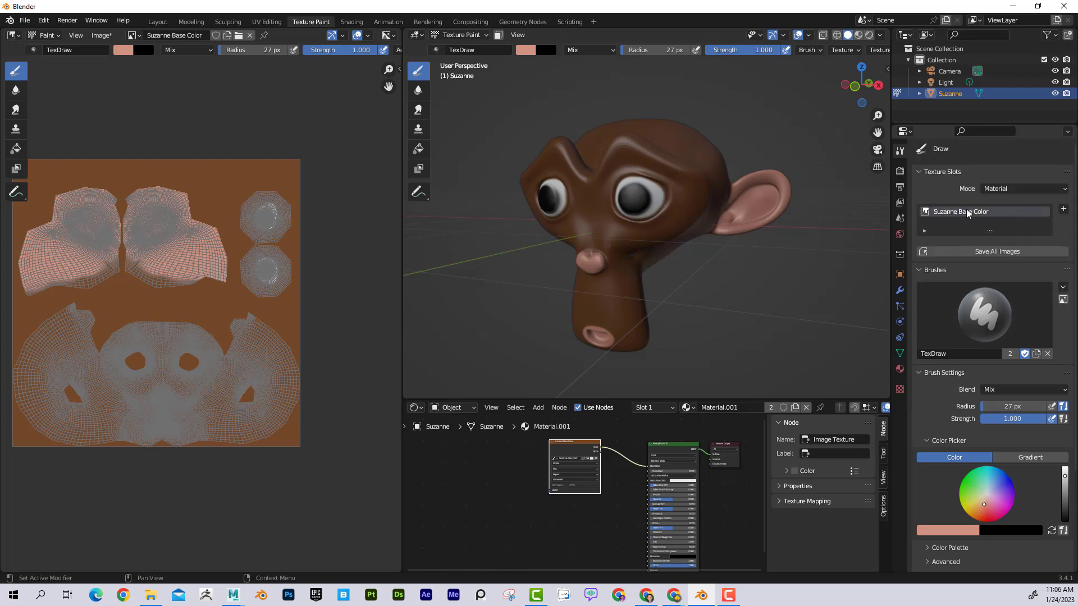
{"action": "left_click", "coordinate": [1063, 210]}
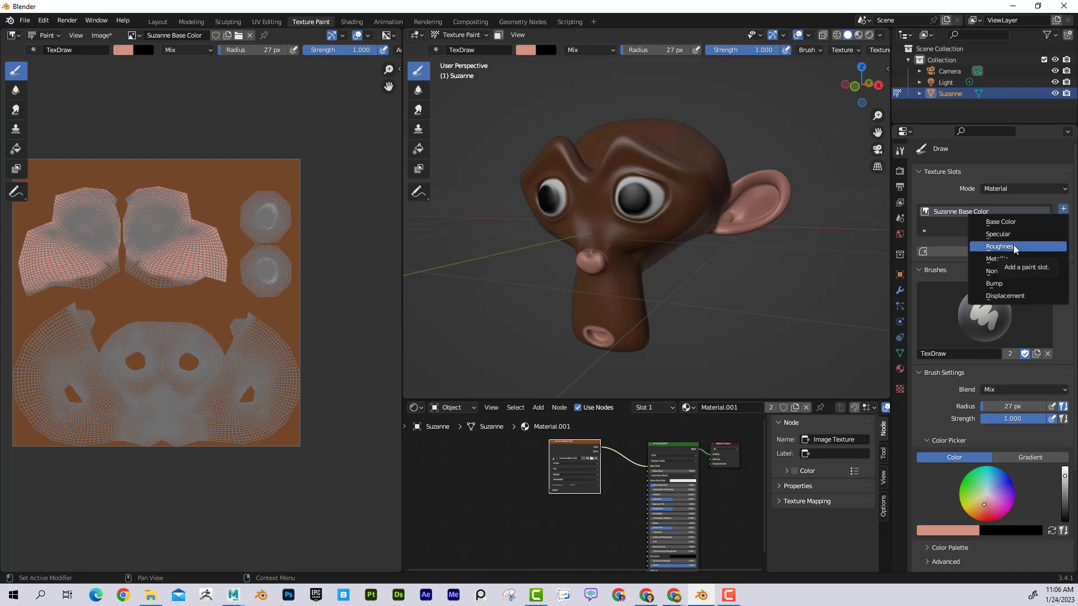
{"action": "scroll", "coordinate": [601, 526], "scroll_direction": "down", "scroll_amount": 1}
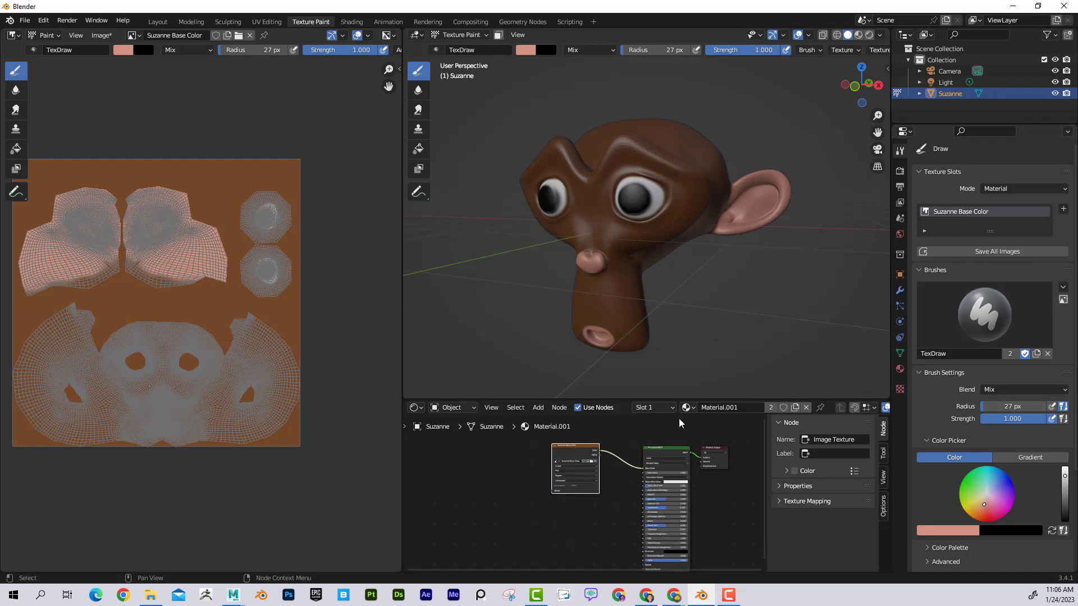
{"action": "left_click_drag", "start_coordinate": [677, 398], "coordinate": [677, 273]}
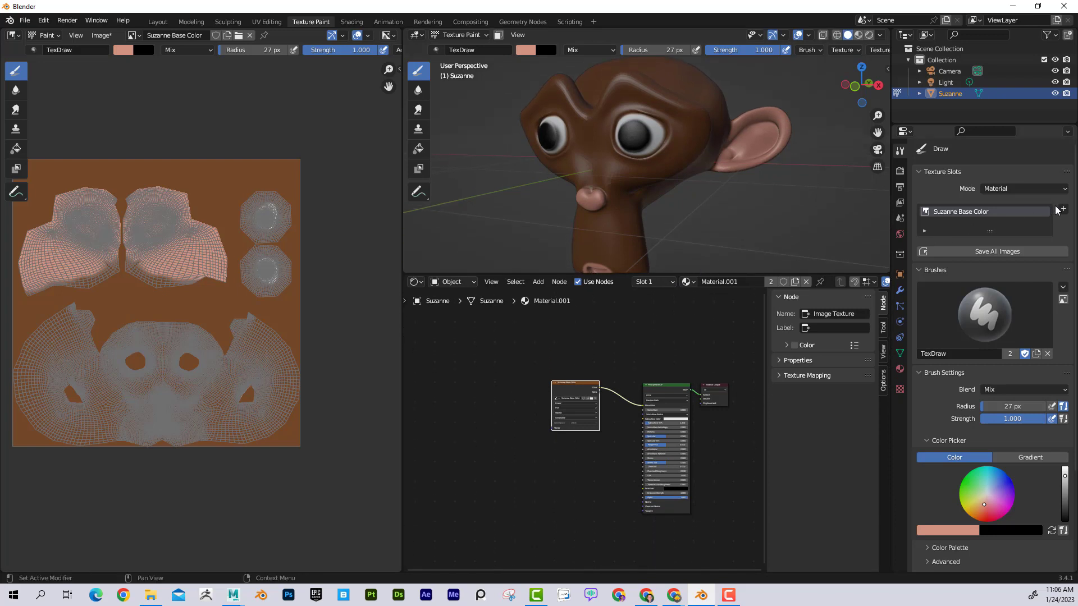
Step: Add a 4096 px Roughness paint slot named Material.001 Roughness with a white fill color
{"action": "left_click", "coordinate": [1063, 208]}
{"action": "left_click", "coordinate": [1028, 243]}
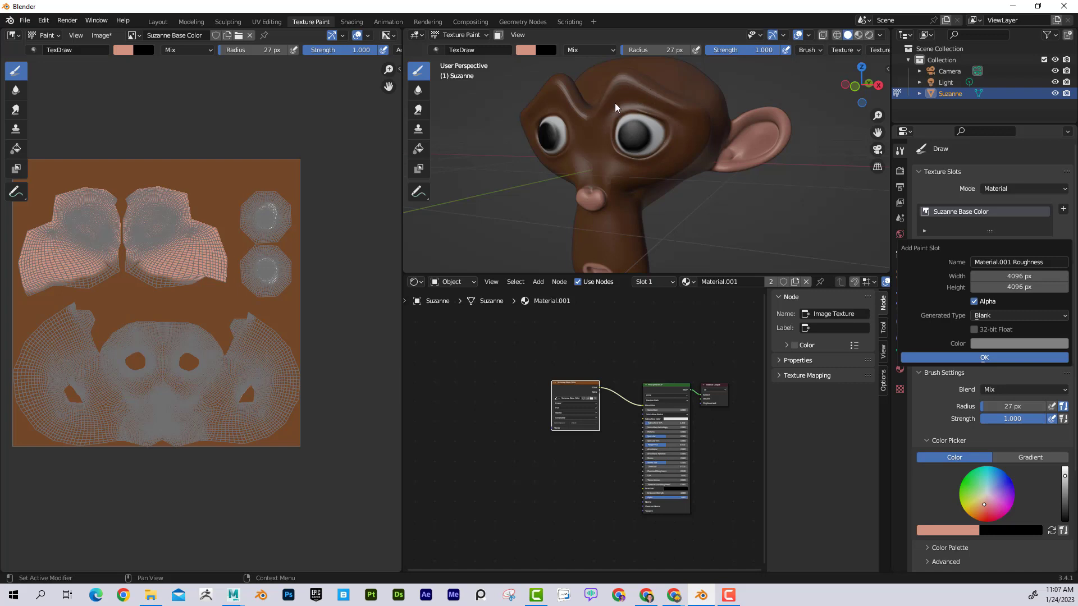
{"action": "left_click", "coordinate": [995, 342]}
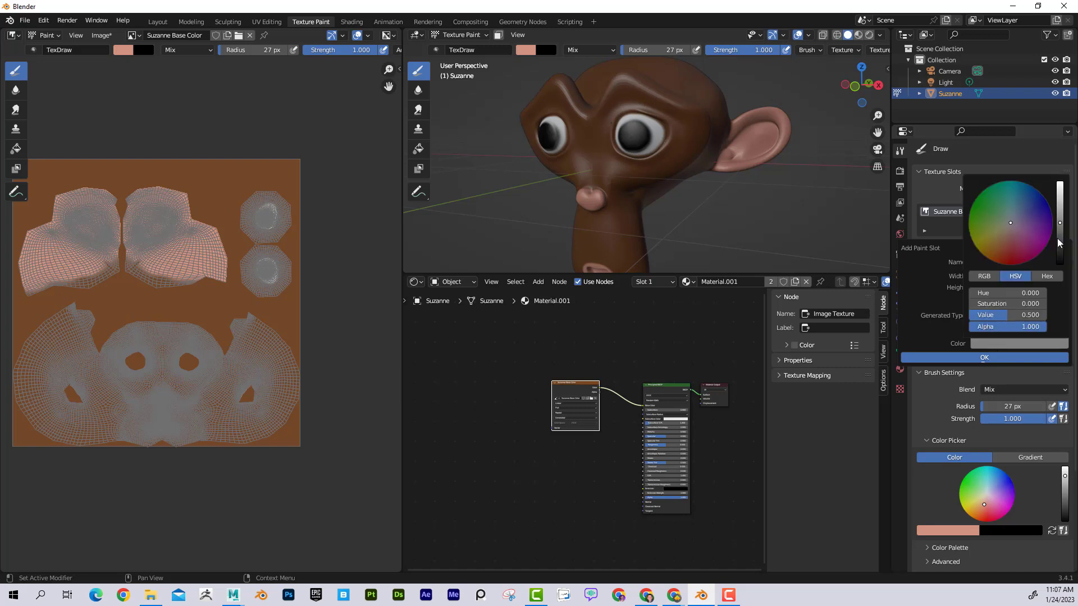
{"action": "left_click_drag", "start_coordinate": [1059, 233], "coordinate": [1060, 264]}
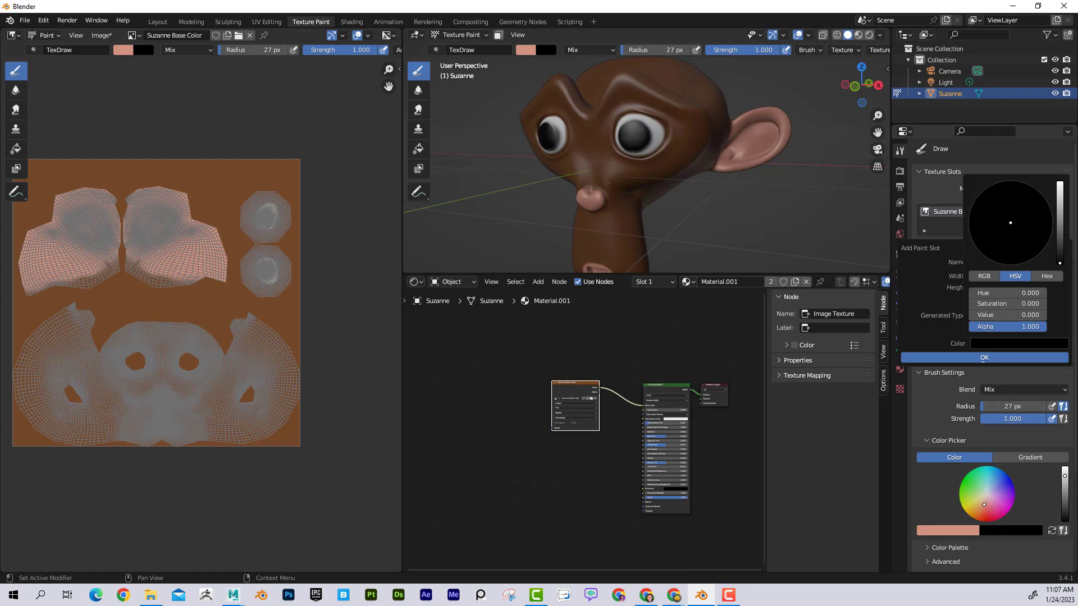
{"action": "left_click_drag", "start_coordinate": [1060, 264], "coordinate": [1059, 183]}
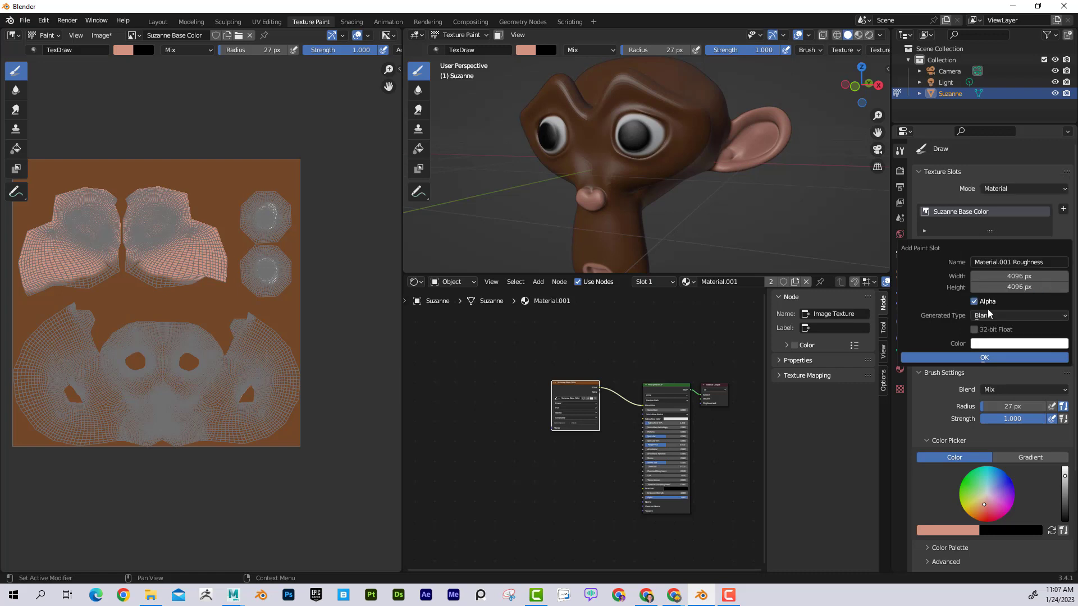
{"action": "left_click", "coordinate": [982, 358]}
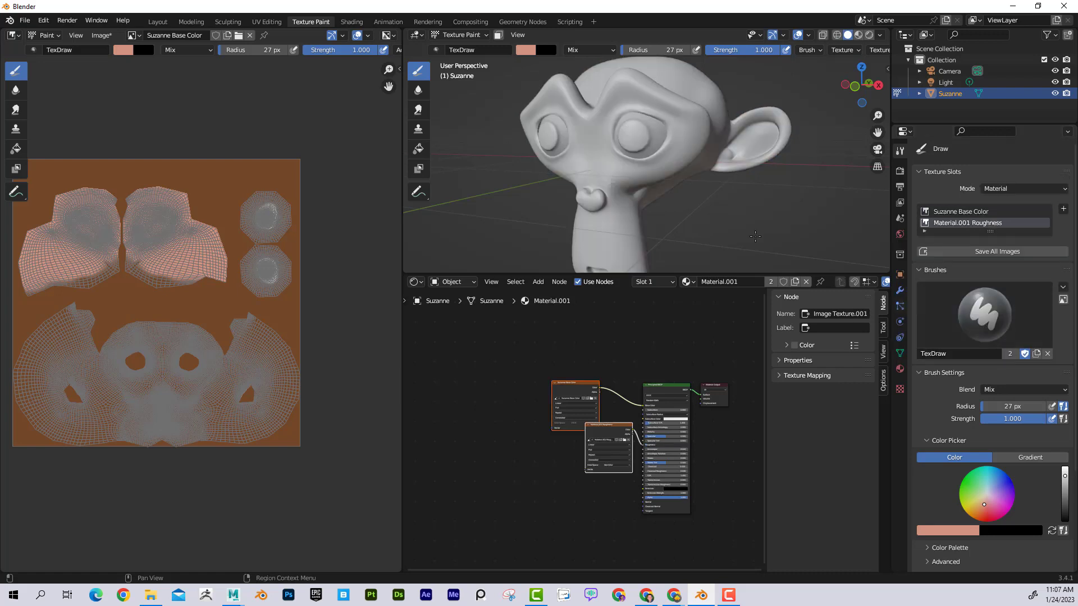
Step: Arrange the two image texture nodes one above the other without overlap, and shrink the node editor to restore the large 3D view
{"action": "left_click_drag", "start_coordinate": [610, 428], "coordinate": [554, 447]}
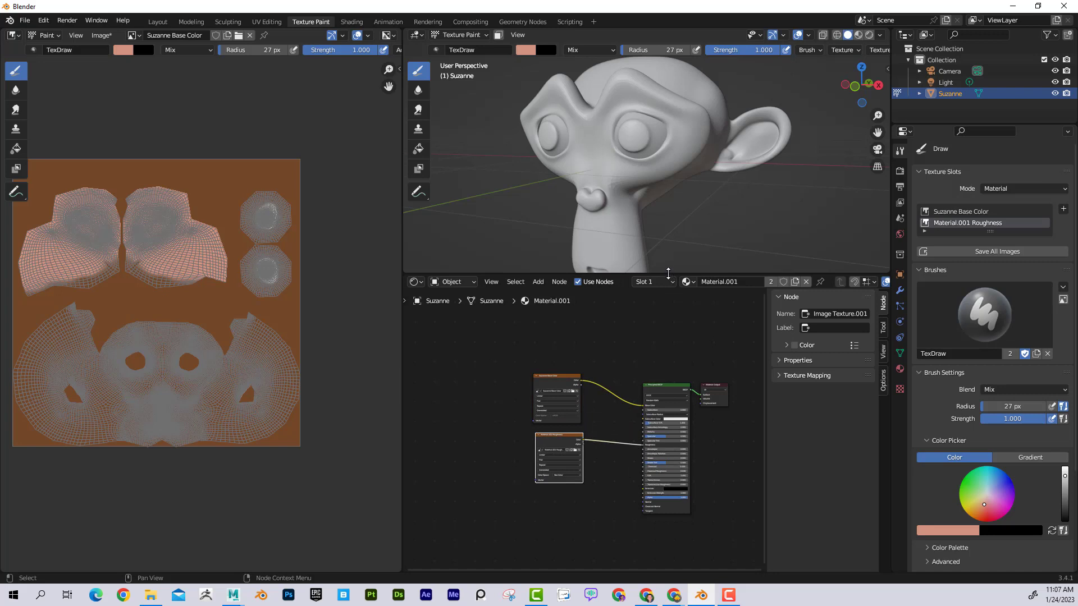
{"action": "left_click_drag", "start_coordinate": [668, 274], "coordinate": [671, 399]}
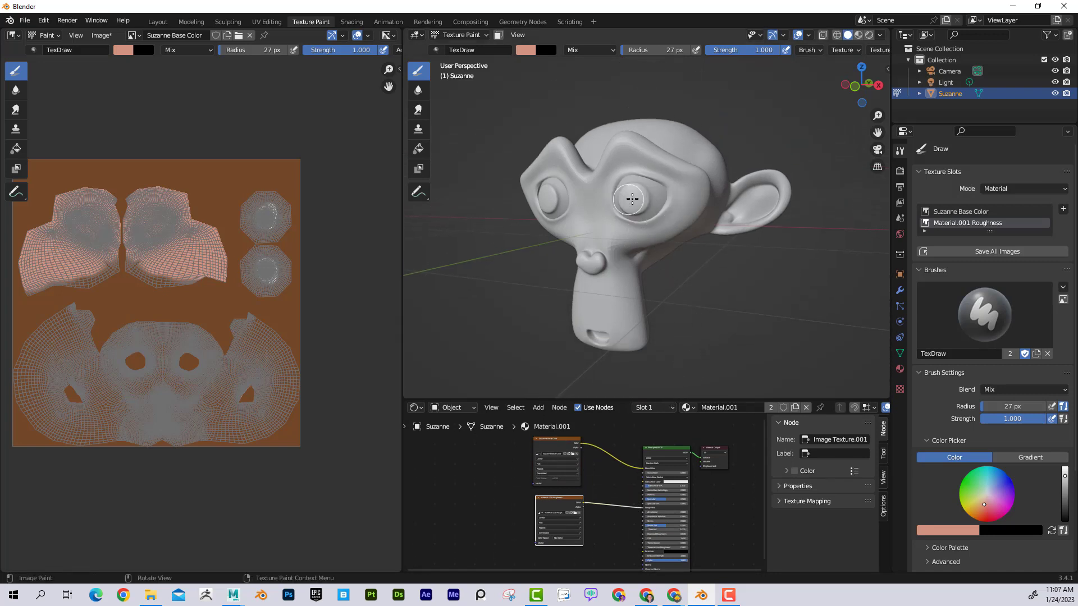
Step: Examine the white roughness texture on the head in Solid shading and its effect in Material Preview shading
{"action": "middle_click_drag", "start_coordinate": [631, 199], "coordinate": [638, 201]}
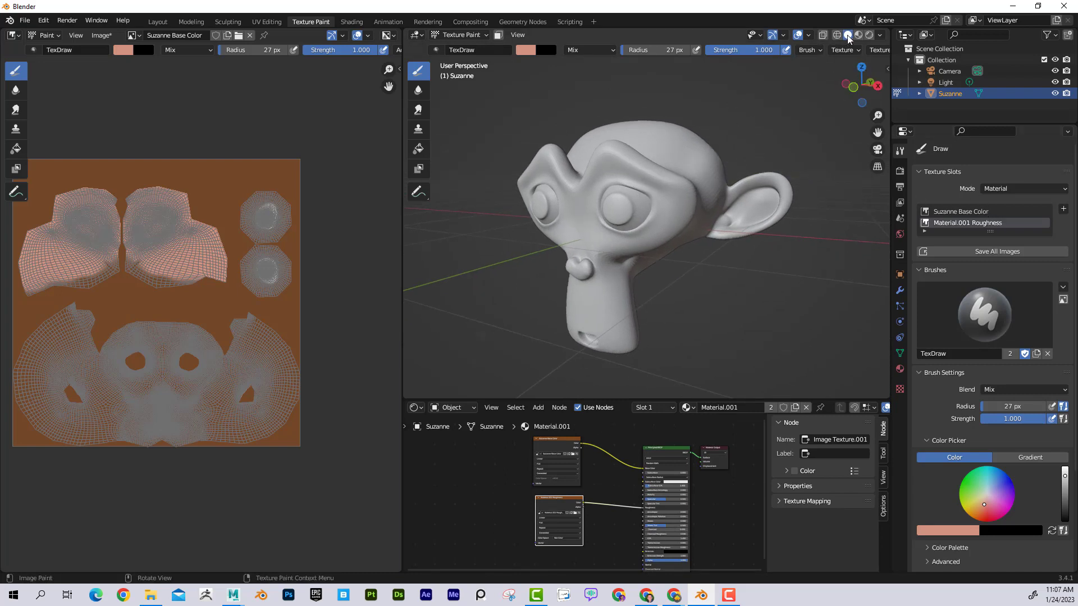
{"action": "middle_click_drag", "start_coordinate": [710, 151], "coordinate": [747, 126]}
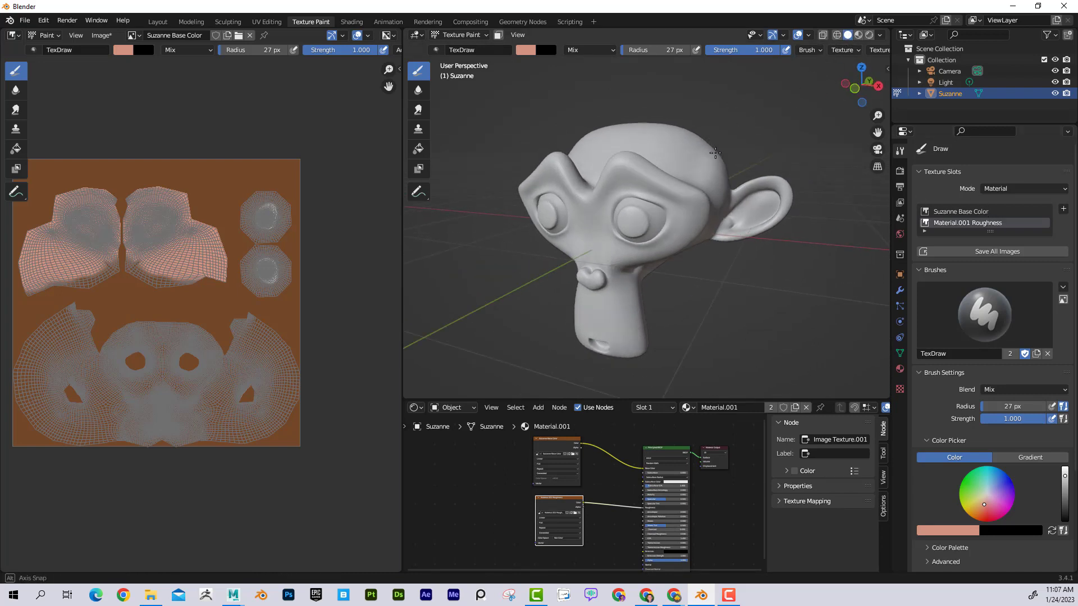
{"action": "left_click", "coordinate": [860, 35]}
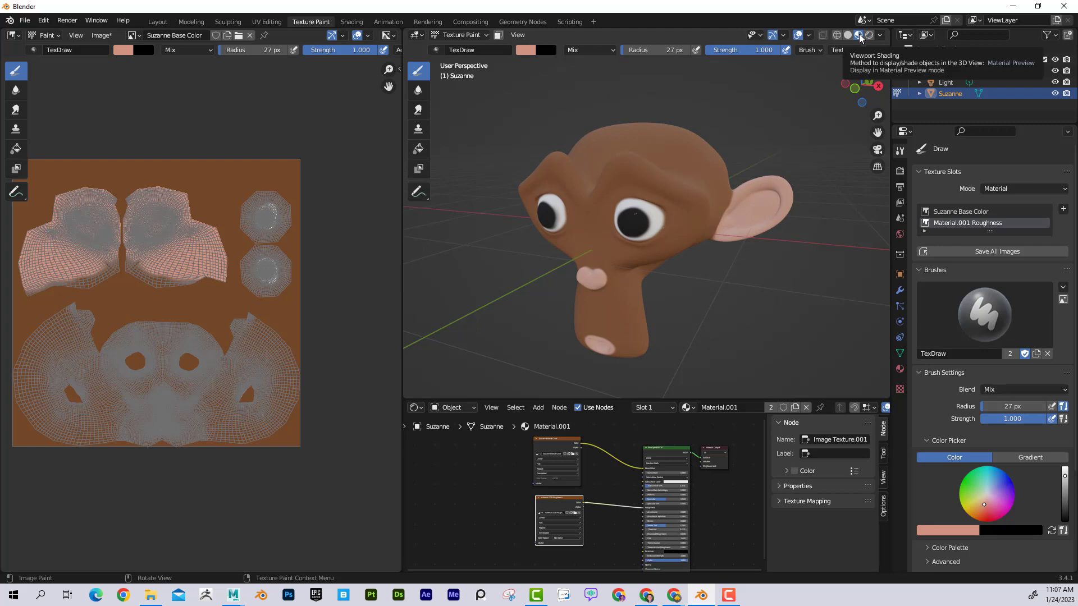
{"action": "mouse_move", "coordinate": [684, 164]}
{"action": "middle_mouse_down"}
{"action": "mouse_move", "coordinate": [730, 155]}
{"action": "mouse_move", "coordinate": [692, 138]}
{"action": "mouse_move", "coordinate": [689, 175]}
{"action": "middle_mouse_up"}
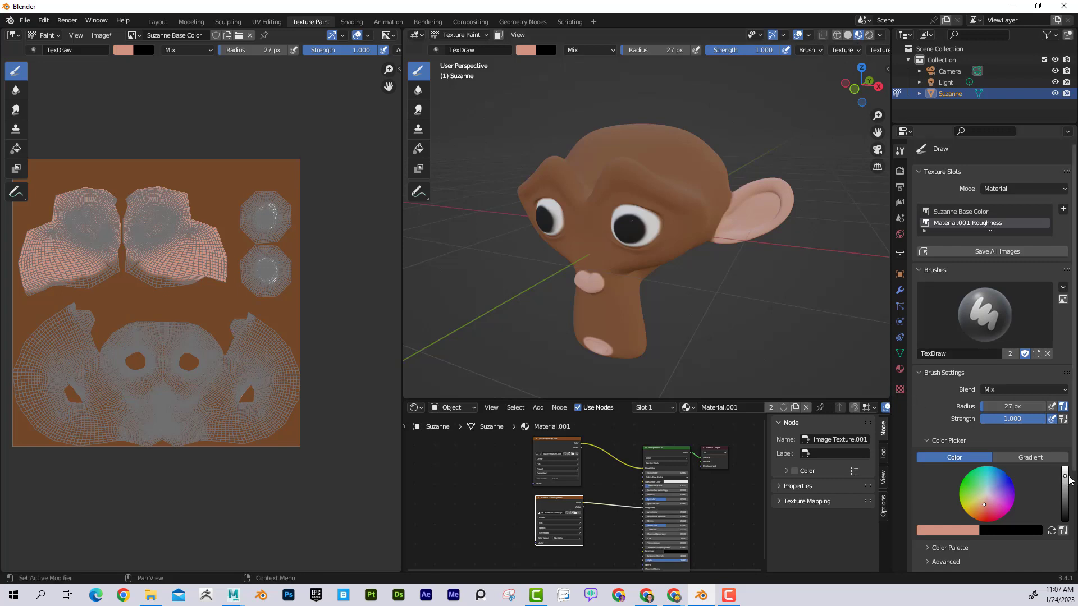
Step: Set the brush color to black and paint mirrored test strokes on the roughness texture across the forehead and top of the head
{"action": "left_click_drag", "start_coordinate": [1065, 479], "coordinate": [1065, 520]}
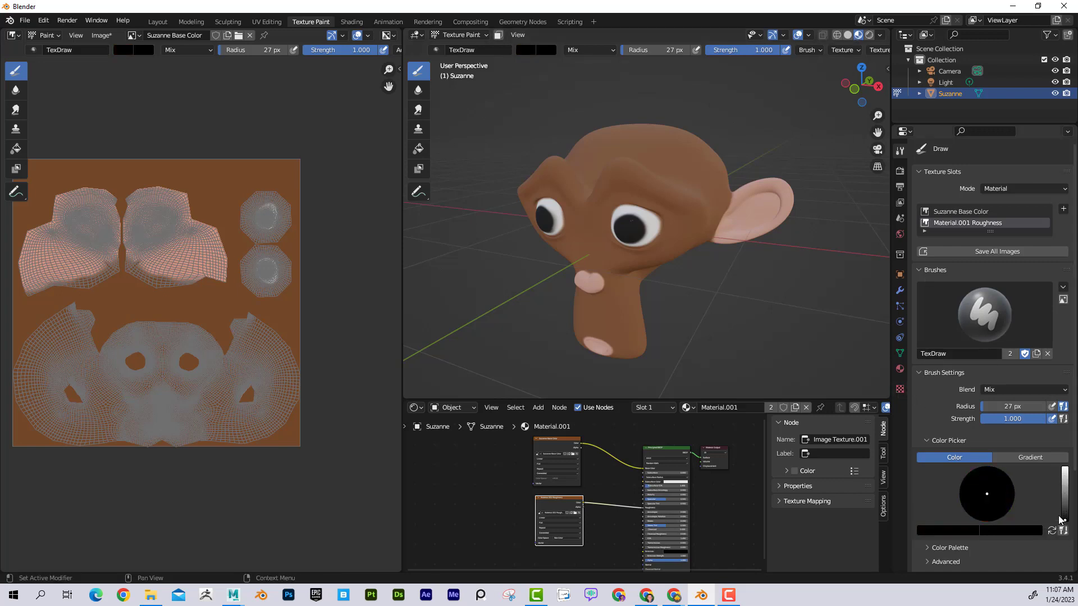
{"action": "middle_click_drag", "start_coordinate": [693, 284], "coordinate": [753, 217]}
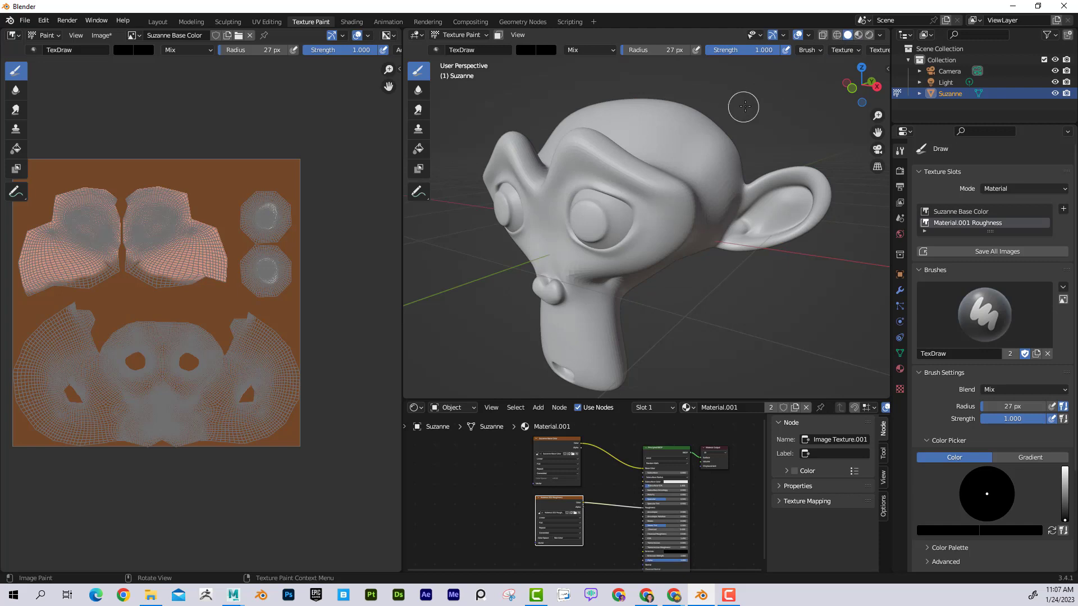
{"action": "middle_click_drag", "start_coordinate": [744, 106], "coordinate": [661, 166]}
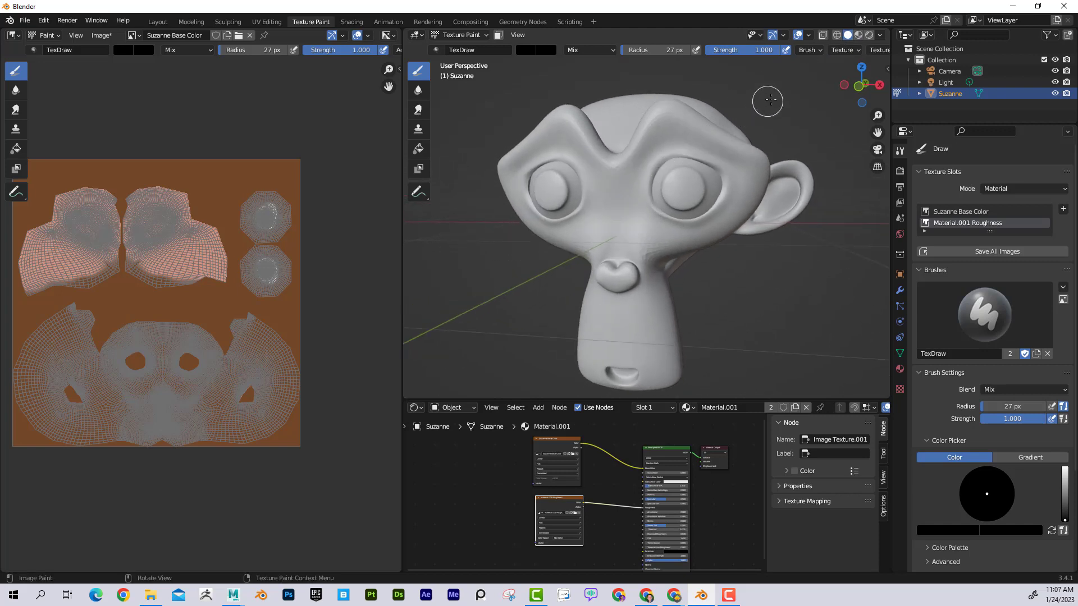
{"action": "middle_click_drag", "start_coordinate": [770, 100], "coordinate": [632, 235]}
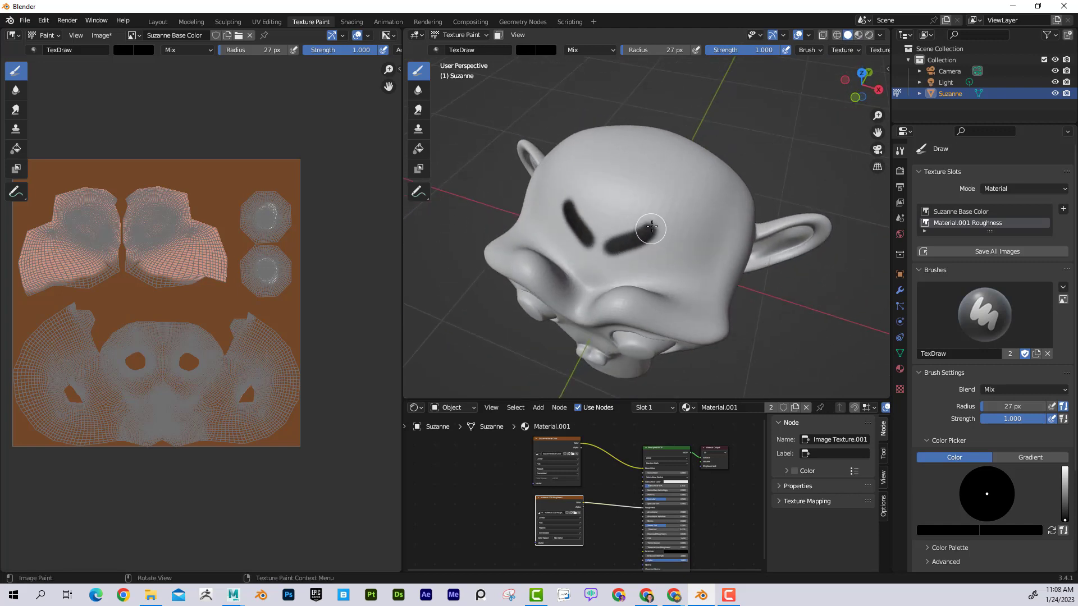
{"action": "mouse_move", "coordinate": [647, 197]}
{"action": "left_mouse_down"}
{"action": "mouse_move", "coordinate": [696, 188]}
{"action": "mouse_move", "coordinate": [666, 154]}
{"action": "mouse_move", "coordinate": [682, 132]}
{"action": "mouse_move", "coordinate": [691, 143]}
{"action": "left_mouse_up"}
{"action": "mouse_move", "coordinate": [807, 119]}
{"action": "middle_mouse_down"}
{"action": "mouse_move", "coordinate": [833, 120]}
{"action": "mouse_move", "coordinate": [770, 146]}
{"action": "mouse_move", "coordinate": [681, 249]}
{"action": "middle_mouse_up"}
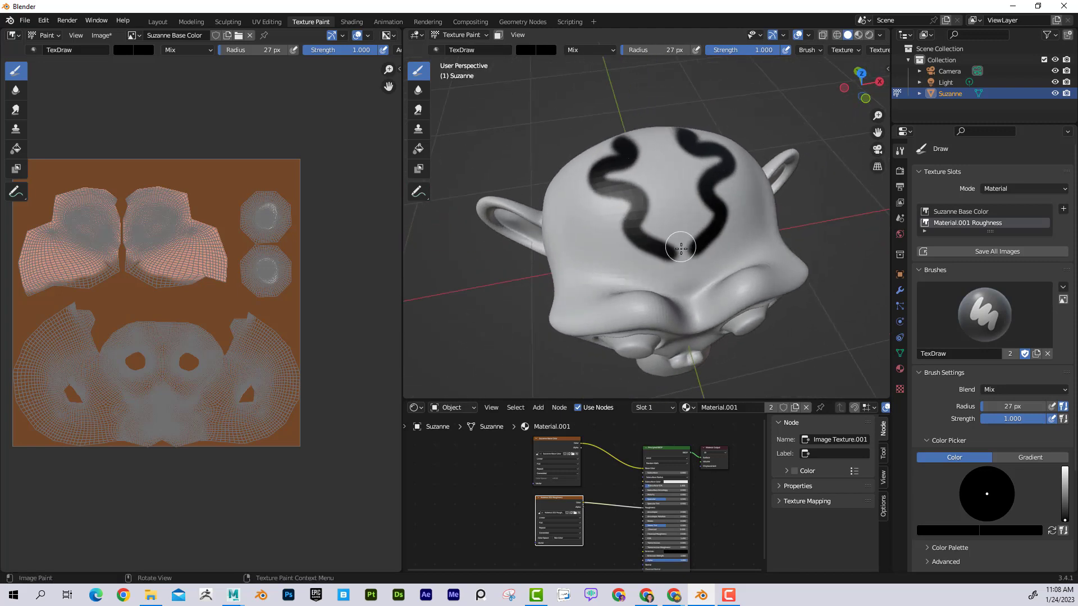
{"action": "mouse_move", "coordinate": [606, 238]}
{"action": "left_mouse_down"}
{"action": "mouse_move", "coordinate": [584, 237]}
{"action": "mouse_move", "coordinate": [635, 250]}
{"action": "mouse_move", "coordinate": [602, 247]}
{"action": "left_mouse_up"}
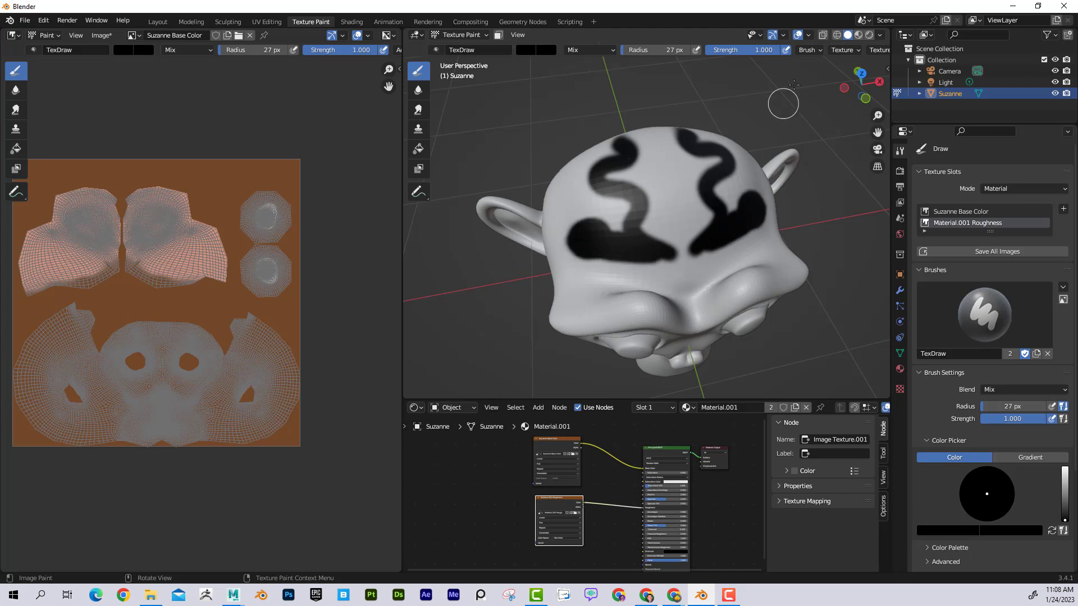
Step: Preview the roughness strokes in Material Preview shading and paint more black over the side of the head
{"action": "left_click", "coordinate": [859, 35]}
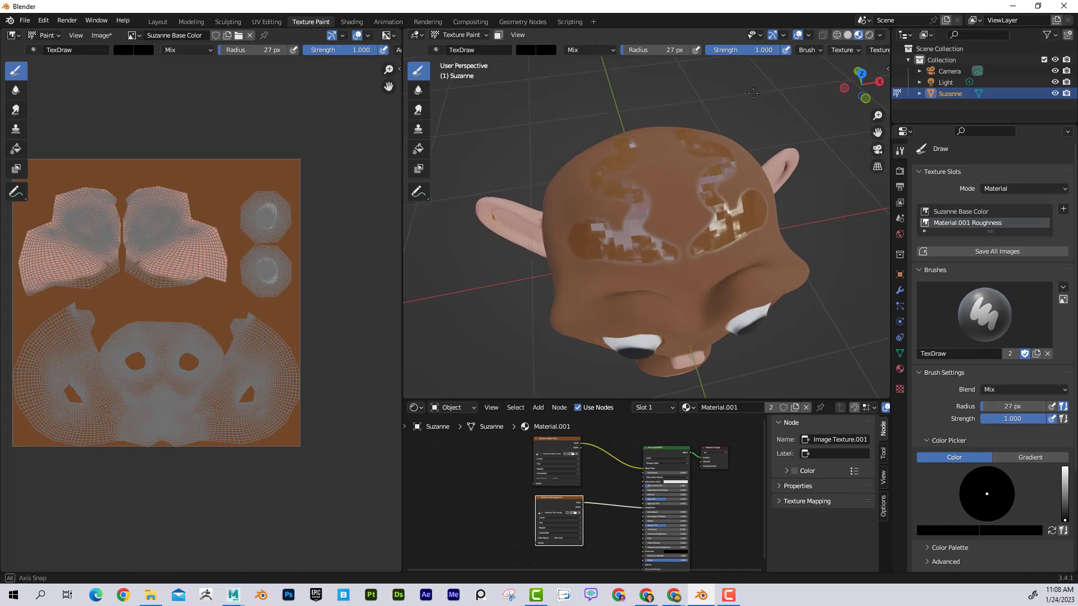
{"action": "mouse_move", "coordinate": [786, 84]}
{"action": "middle_mouse_down"}
{"action": "mouse_move", "coordinate": [767, 111]}
{"action": "mouse_move", "coordinate": [804, 98]}
{"action": "mouse_move", "coordinate": [707, 184]}
{"action": "middle_mouse_up"}
{"action": "mouse_move", "coordinate": [684, 195]}
{"action": "left_mouse_down"}
{"action": "mouse_move", "coordinate": [699, 203]}
{"action": "mouse_move", "coordinate": [676, 211]}
{"action": "mouse_move", "coordinate": [703, 234]}
{"action": "mouse_move", "coordinate": [646, 247]}
{"action": "mouse_move", "coordinate": [650, 288]}
{"action": "mouse_move", "coordinate": [671, 284]}
{"action": "mouse_move", "coordinate": [771, 119]}
{"action": "left_mouse_up"}
Step: Compare the black roughness strokes on the head between Solid and Material Preview shading
{"action": "left_click", "coordinate": [847, 35]}
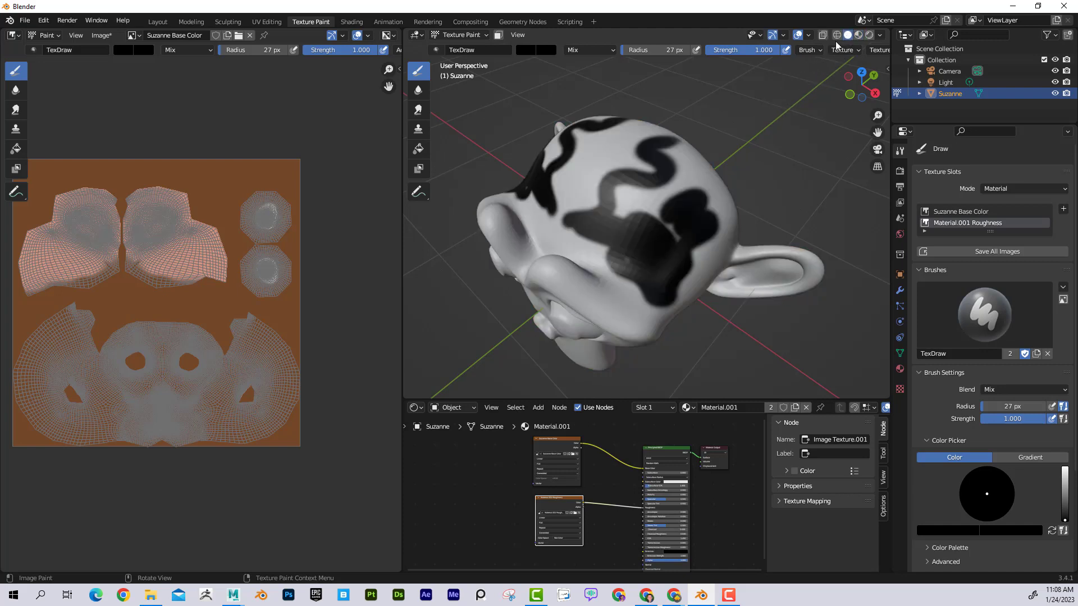
{"action": "middle_click_drag", "start_coordinate": [747, 129], "coordinate": [809, 84]}
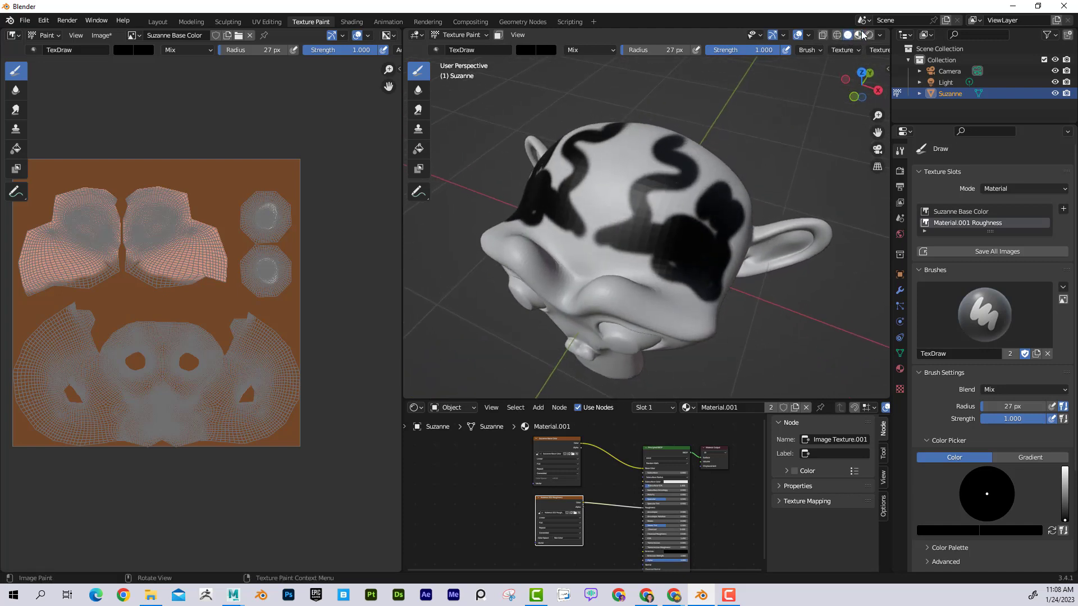
{"action": "left_click", "coordinate": [859, 36]}
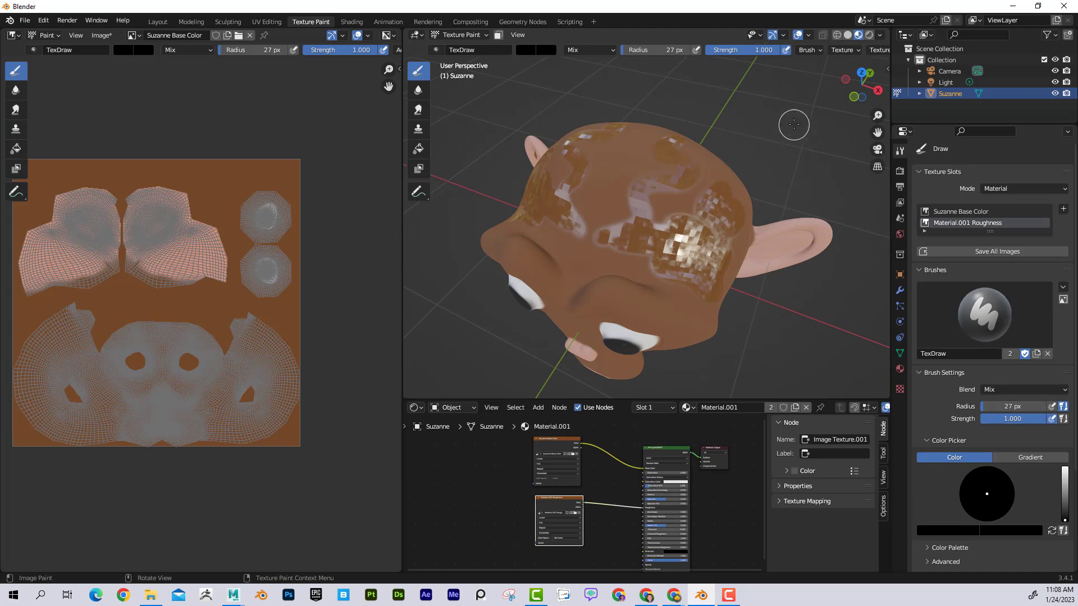
{"action": "left_click", "coordinate": [848, 35]}
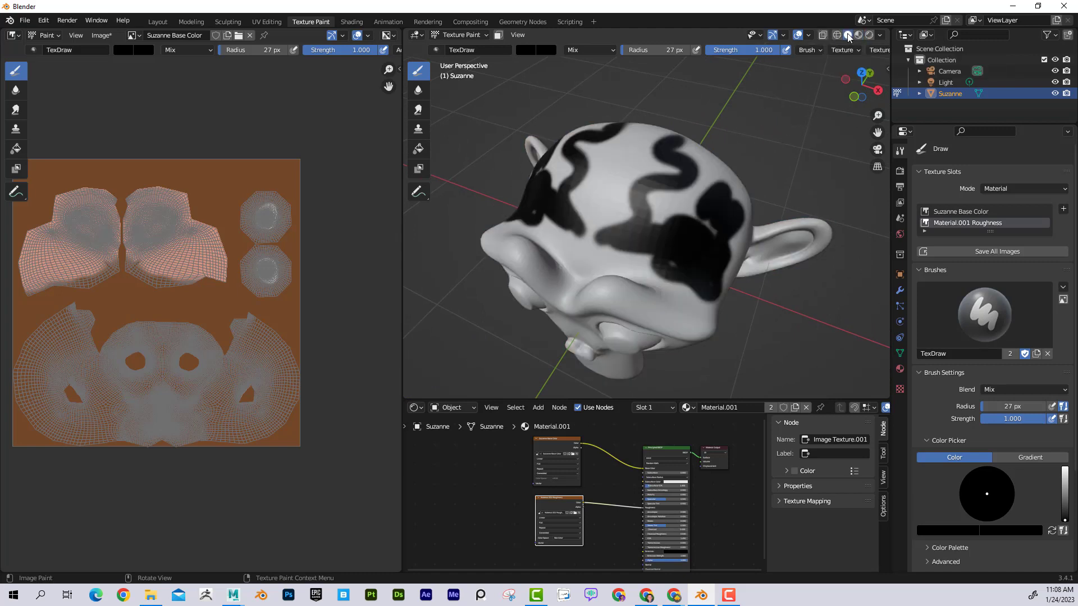
Step: Set the paint color to white and fill the head's roughness texture with it, covering the black test strokes
{"action": "left_click_drag", "start_coordinate": [1064, 506], "coordinate": [1065, 467]}
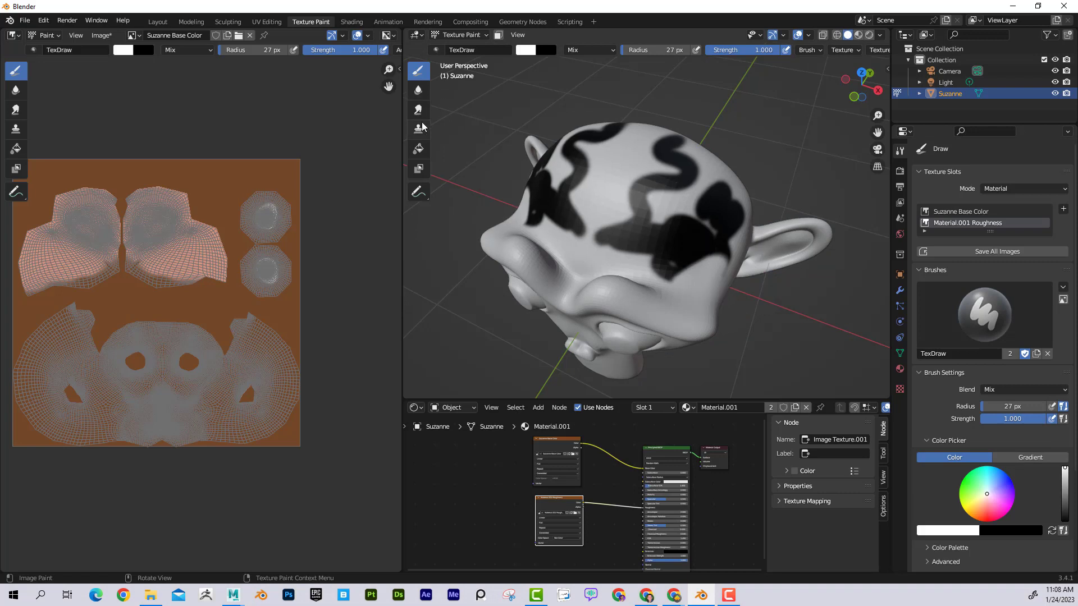
{"action": "left_click", "coordinate": [419, 149]}
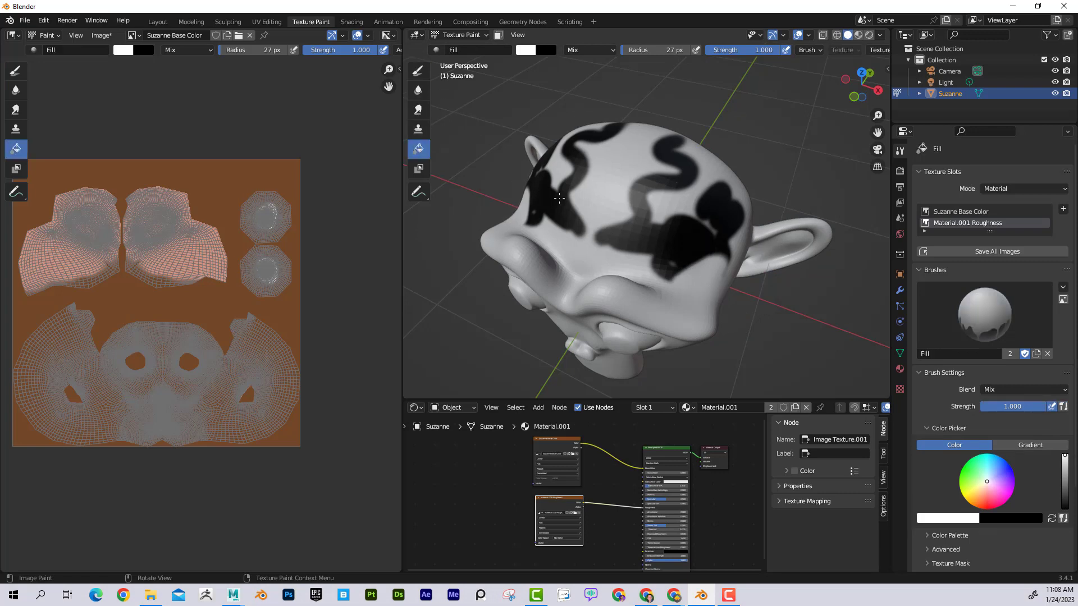
{"action": "left_click", "coordinate": [556, 169]}
{"action": "middle_click_drag", "start_coordinate": [628, 183], "coordinate": [639, 147]}
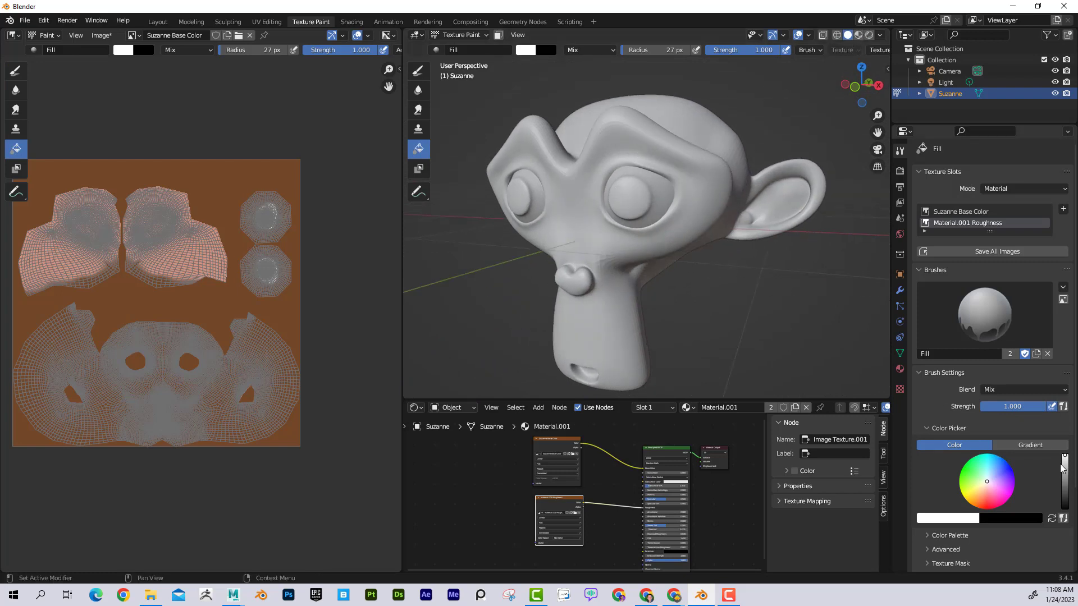
Step: Set the Draw brush color to black and paint both eyes on the roughness texture, covering them from several angles
{"action": "left_click_drag", "start_coordinate": [1063, 468], "coordinate": [1065, 508]}
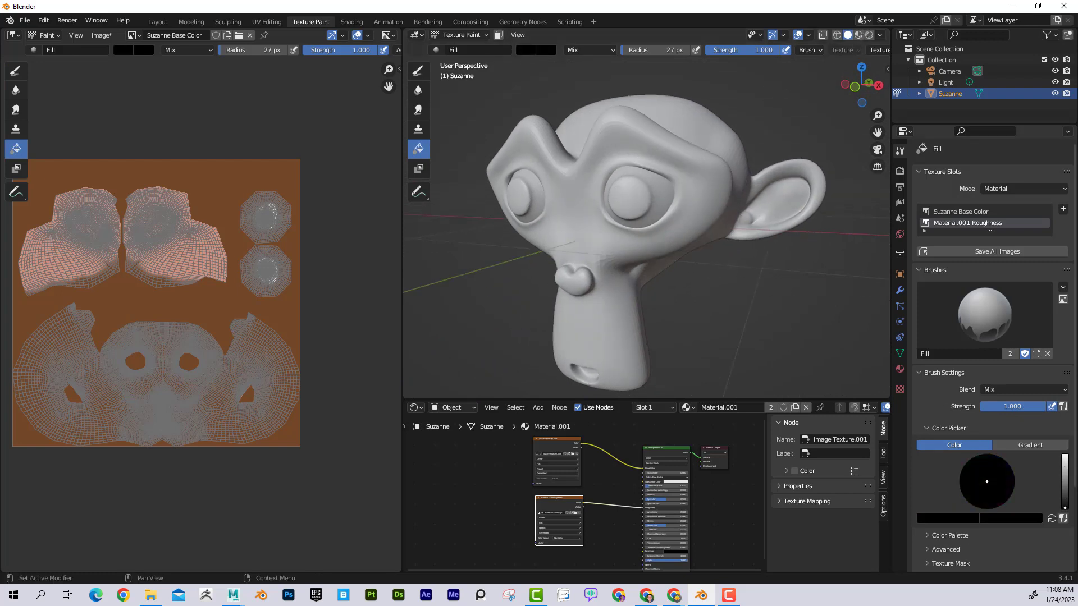
{"action": "left_click", "coordinate": [419, 70]}
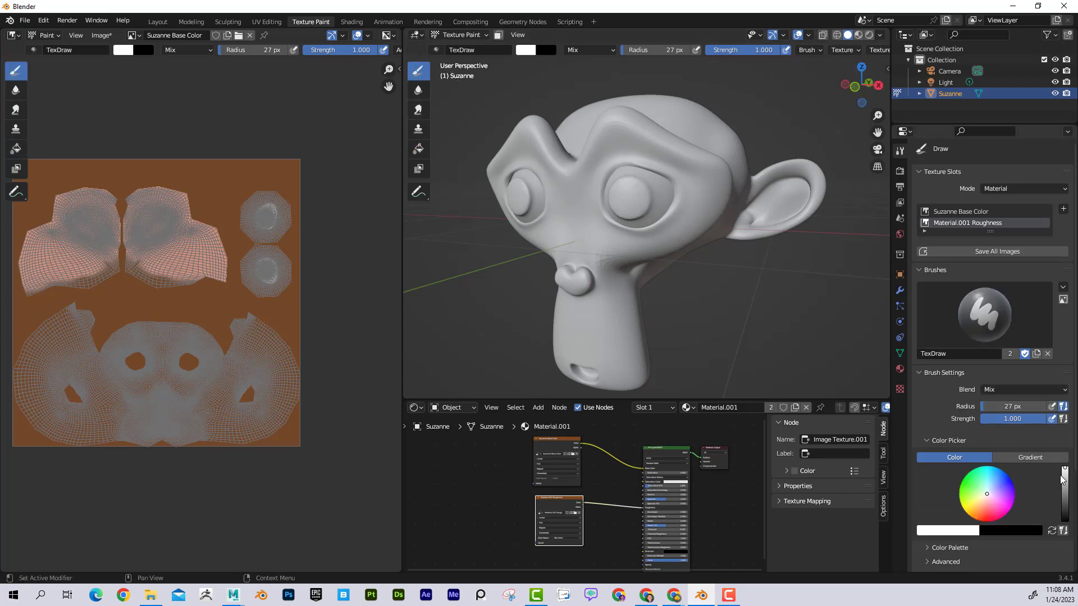
{"action": "left_click_drag", "start_coordinate": [1063, 479], "coordinate": [1065, 520]}
{"action": "mouse_move", "coordinate": [627, 201]}
{"action": "left_mouse_down"}
{"action": "mouse_move", "coordinate": [627, 191]}
{"action": "mouse_move", "coordinate": [630, 211]}
{"action": "mouse_move", "coordinate": [656, 203]}
{"action": "mouse_move", "coordinate": [647, 183]}
{"action": "mouse_move", "coordinate": [625, 177]}
{"action": "mouse_move", "coordinate": [657, 187]}
{"action": "mouse_move", "coordinate": [660, 208]}
{"action": "mouse_move", "coordinate": [619, 212]}
{"action": "mouse_move", "coordinate": [624, 178]}
{"action": "left_mouse_up"}
{"action": "middle_click_drag", "start_coordinate": [649, 209], "coordinate": [481, 211]}
{"action": "scroll", "coordinate": [481, 191], "scroll_direction": "up", "scroll_amount": 3}
{"action": "left_click_drag", "start_coordinate": [479, 174], "coordinate": [498, 139]}
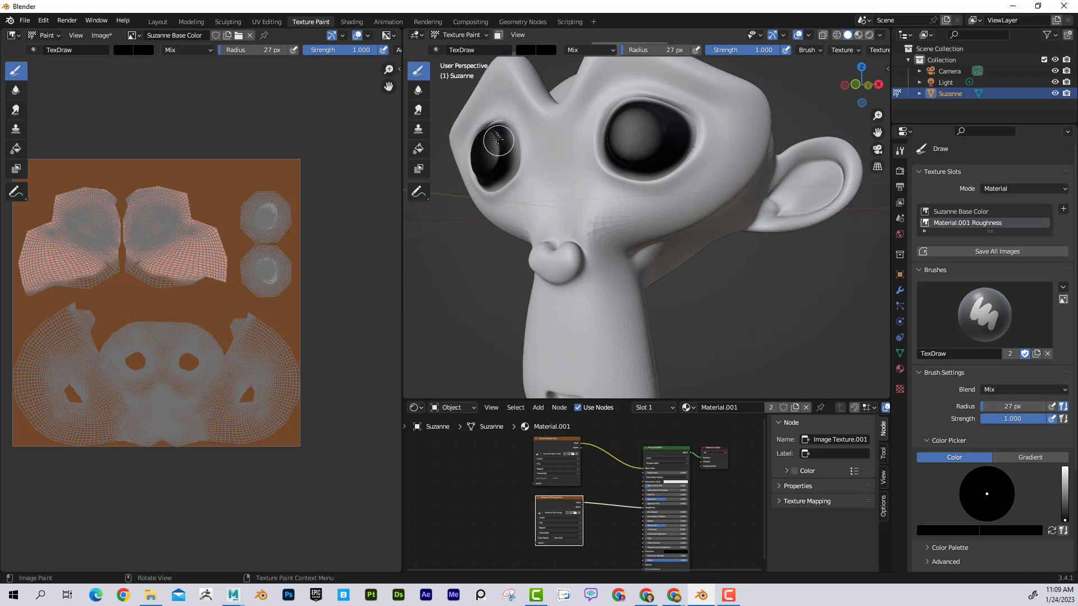
{"action": "middle_click_drag", "start_coordinate": [484, 176], "coordinate": [614, 216]}
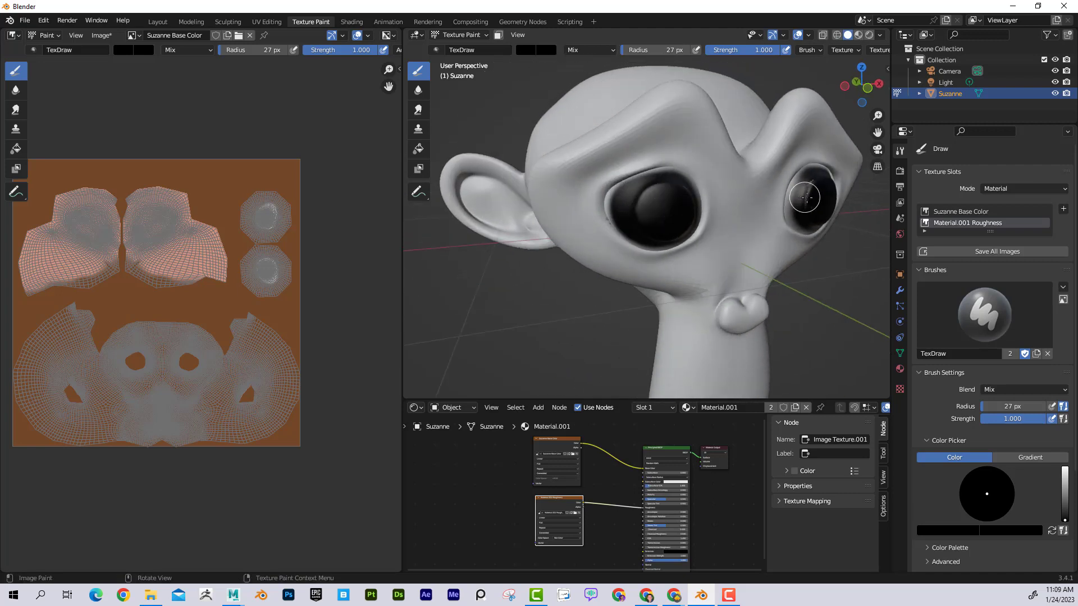
{"action": "left_click_drag", "start_coordinate": [812, 184], "coordinate": [798, 221]}
Step: Paint the mouth opening black on the roughness texture and compare the result in Solid and Material Preview shading
{"action": "mouse_move", "coordinate": [812, 227]}
{"action": "middle_mouse_down"}
{"action": "mouse_move", "coordinate": [538, 106]}
{"action": "mouse_move", "coordinate": [621, 96]}
{"action": "mouse_move", "coordinate": [652, 171]}
{"action": "mouse_move", "coordinate": [717, 132]}
{"action": "mouse_move", "coordinate": [690, 169]}
{"action": "middle_mouse_up"}
{"action": "left_click", "coordinate": [859, 35]}
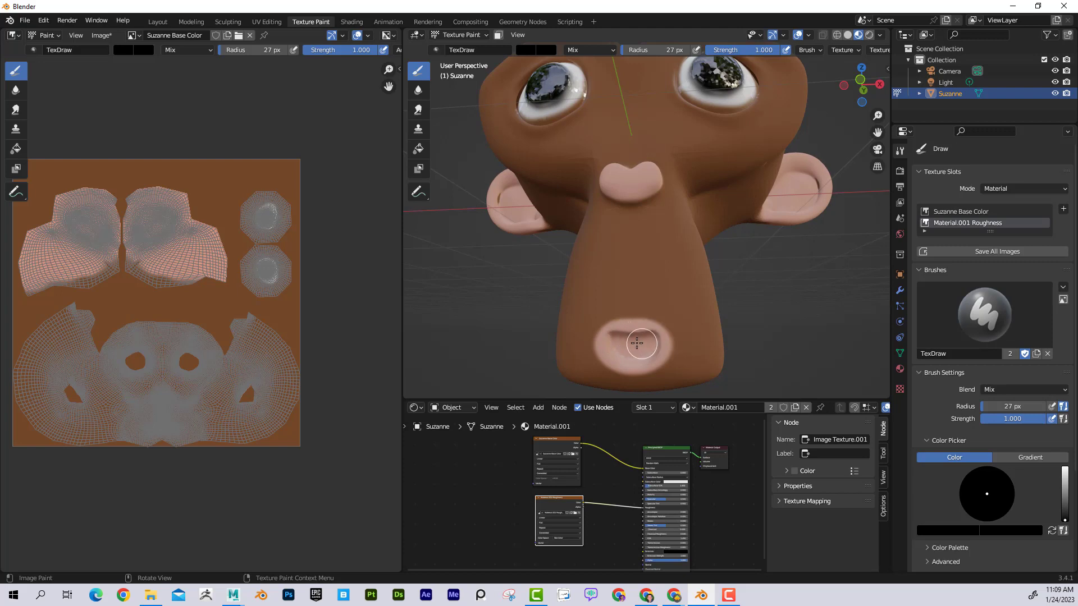
{"action": "mouse_move", "coordinate": [686, 337]}
{"action": "middle_mouse_down"}
{"action": "mouse_move", "coordinate": [755, 319]}
{"action": "mouse_move", "coordinate": [731, 276]}
{"action": "mouse_move", "coordinate": [775, 279]}
{"action": "mouse_move", "coordinate": [735, 334]}
{"action": "mouse_move", "coordinate": [447, 292]}
{"action": "middle_mouse_up"}
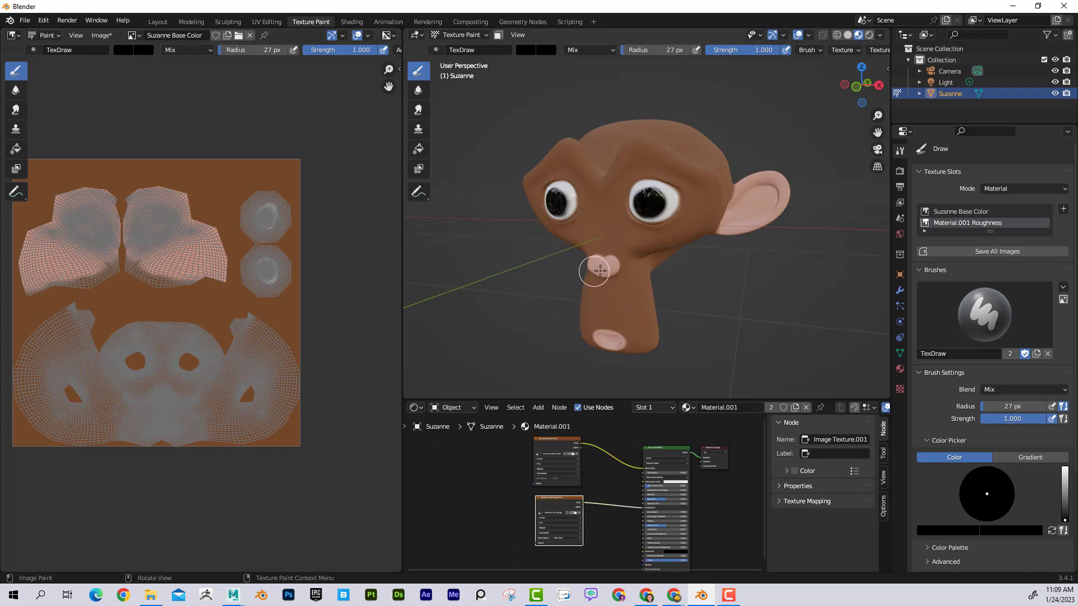
{"action": "middle_click_drag", "start_coordinate": [682, 202], "coordinate": [739, 152]}
{"action": "left_click", "coordinate": [848, 35]}
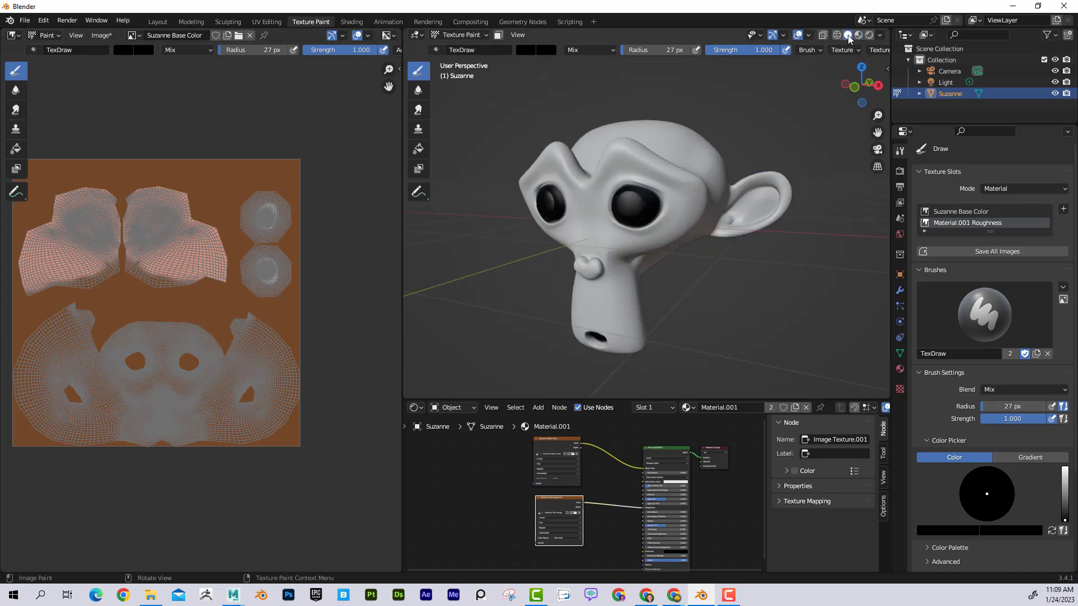
{"action": "middle_click_drag", "start_coordinate": [639, 168], "coordinate": [652, 120]}
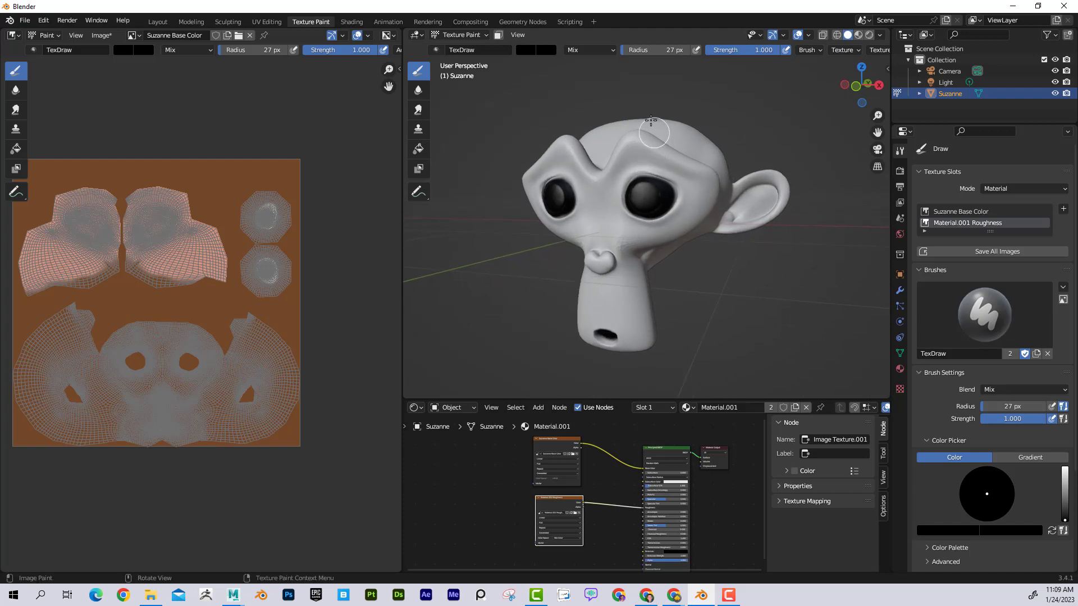
{"action": "left_click", "coordinate": [859, 35]}
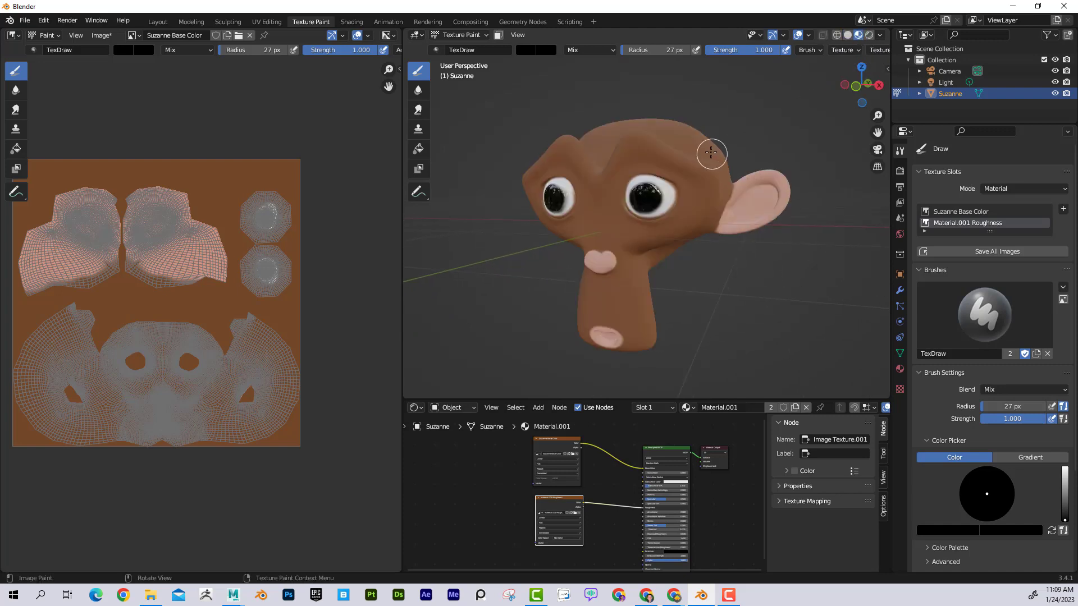
{"action": "middle_click_drag", "start_coordinate": [711, 152], "coordinate": [705, 158]}
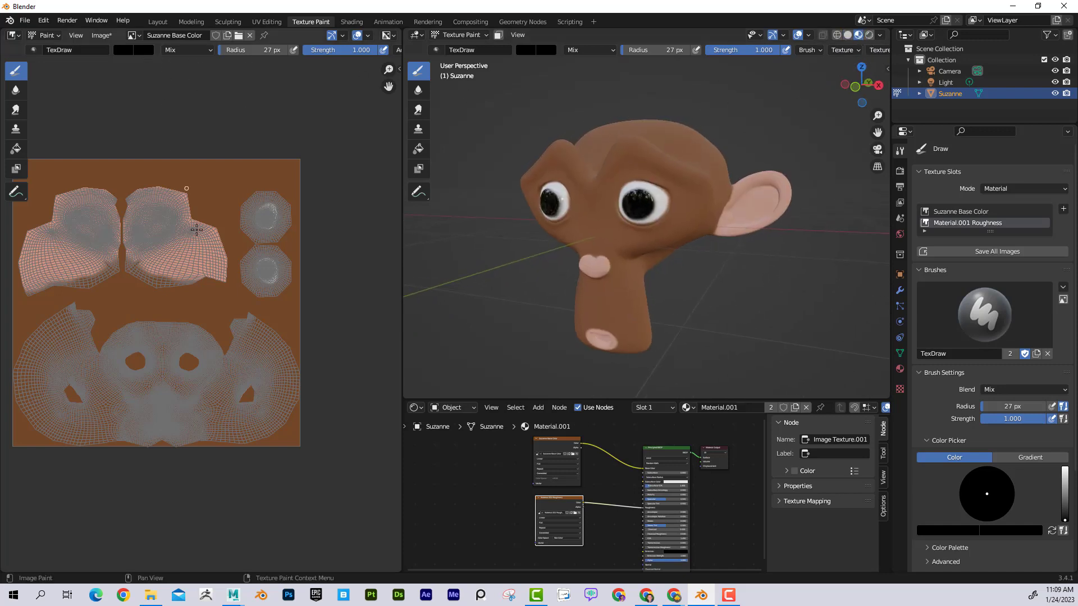
Step: Display the Material.001 Roughness image in the Image Editor and frame its whole UV layout
{"action": "left_click", "coordinate": [134, 35]}
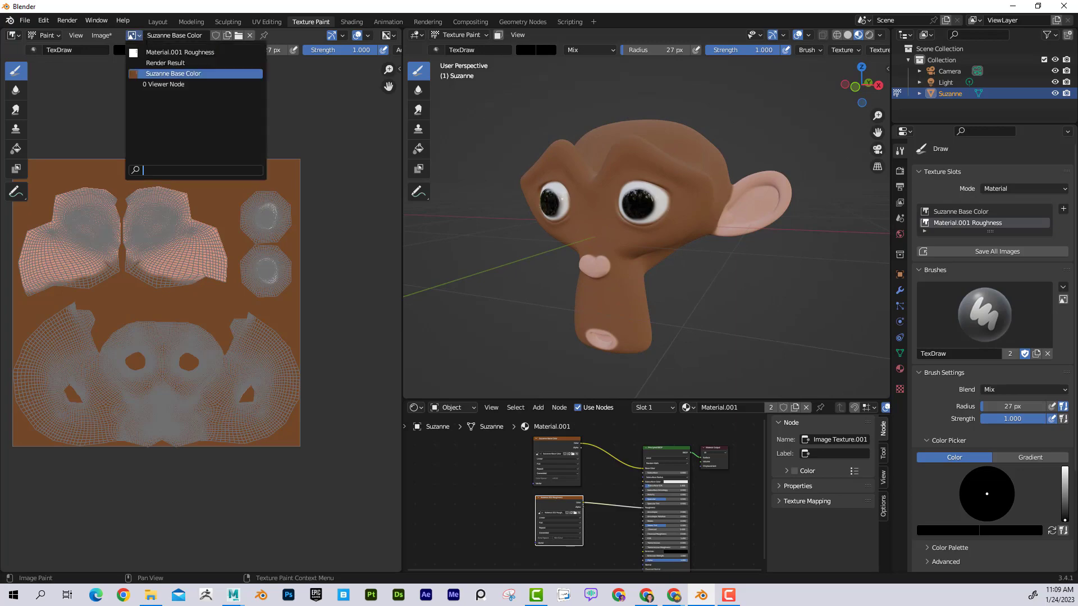
{"action": "left_click", "coordinate": [163, 52]}
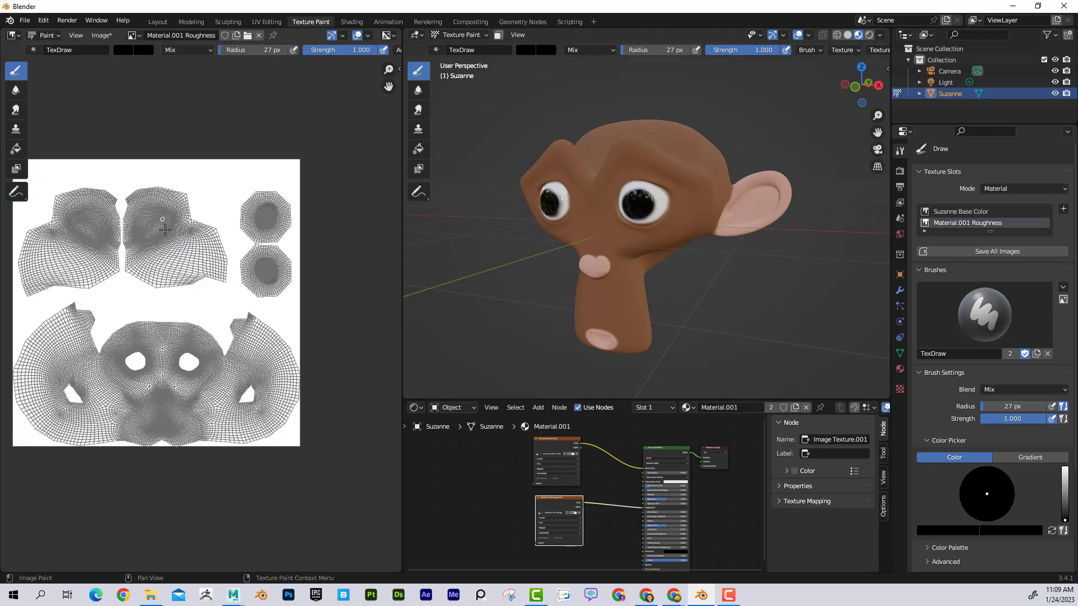
{"action": "scroll", "coordinate": [164, 229], "scroll_direction": "up", "scroll_amount": 3}
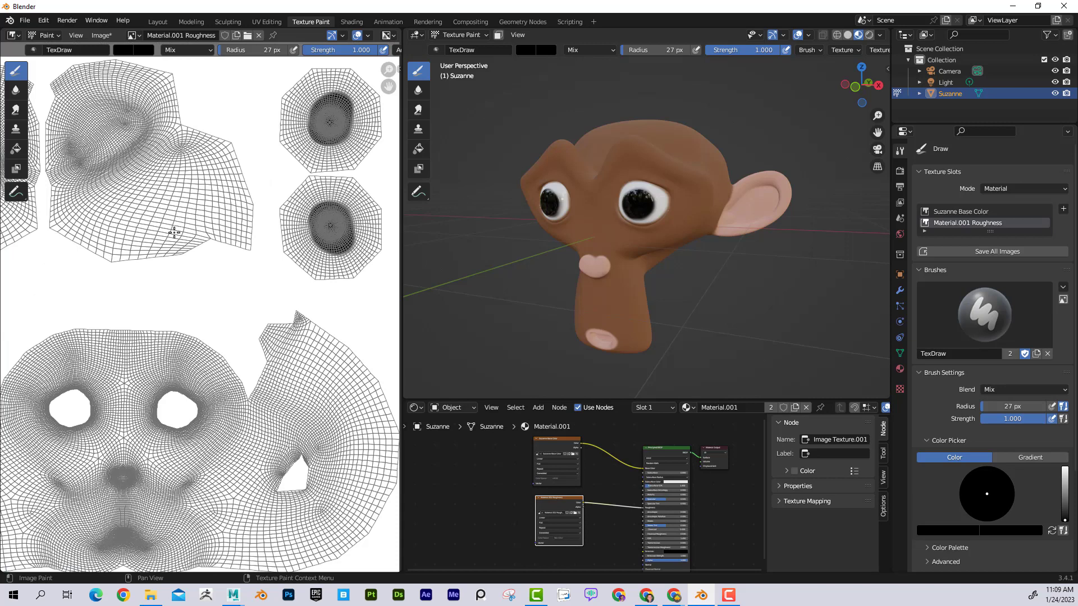
{"action": "scroll", "coordinate": [315, 164], "scroll_direction": "down", "scroll_amount": 2}
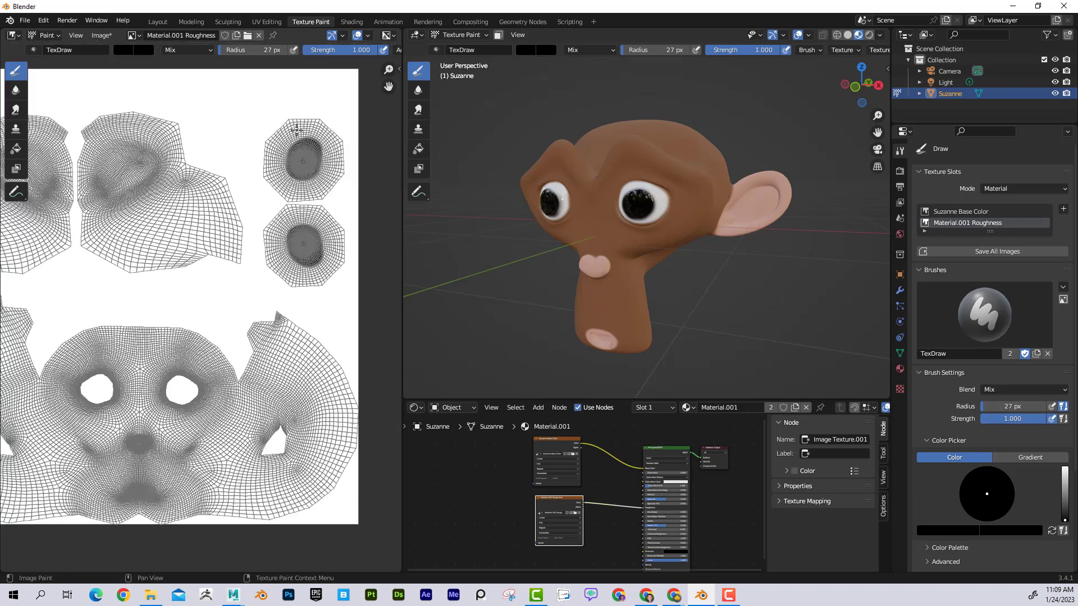
{"action": "middle_click_drag", "start_coordinate": [224, 155], "coordinate": [292, 135]}
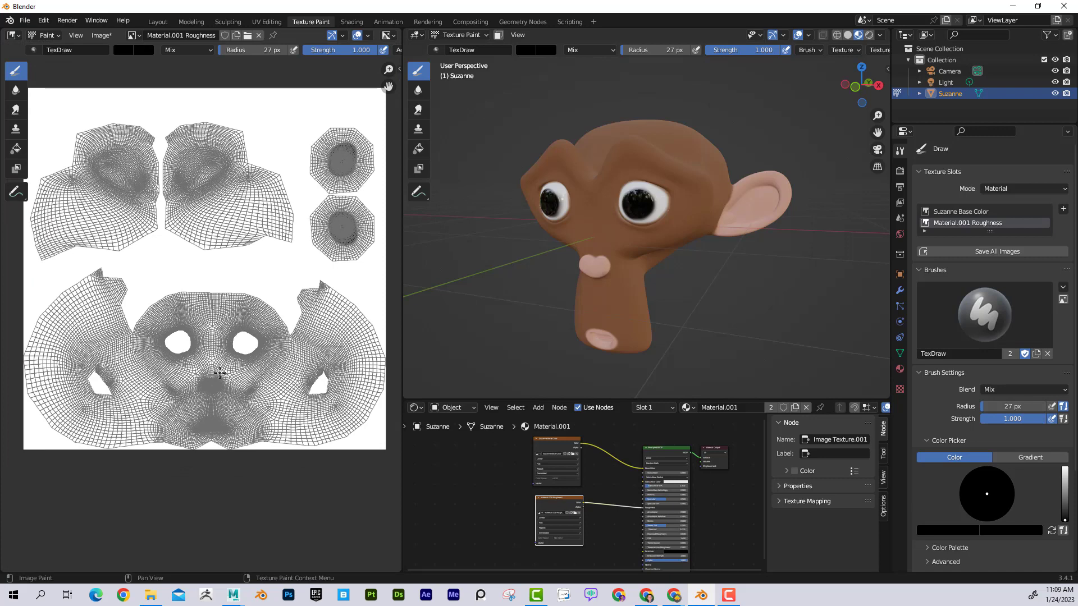
{"action": "middle_click_drag", "start_coordinate": [692, 289], "coordinate": [412, 282]}
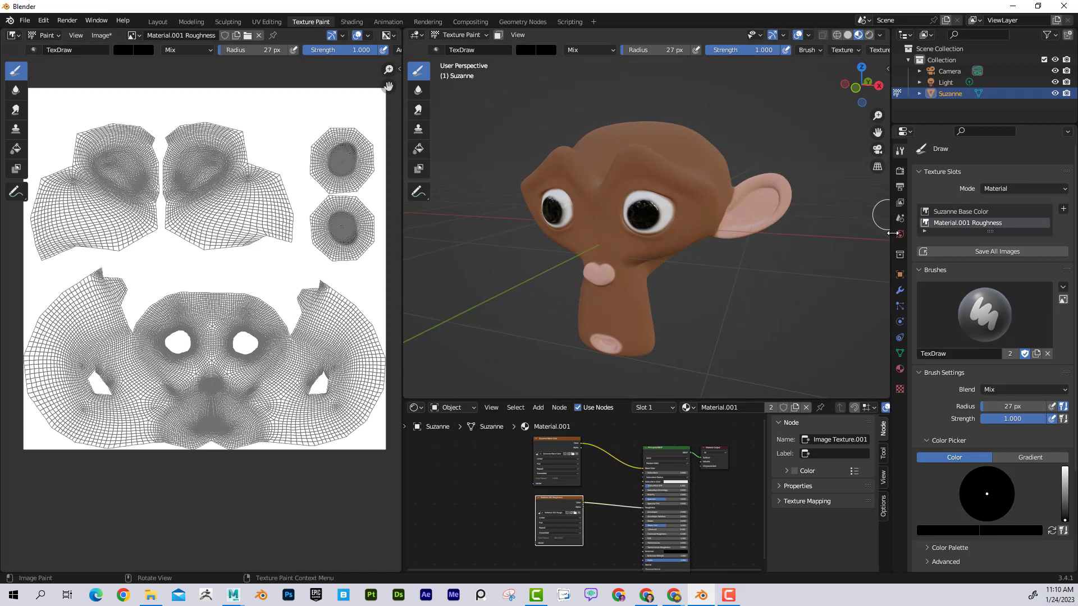
Step: Enlarge the node editor and texture slot list, and add a 4096 px paint slot of type Bump named Material.001 Bump
{"action": "left_click_drag", "start_coordinate": [674, 400], "coordinate": [674, 315]}
{"action": "middle_click_drag", "start_coordinate": [618, 400], "coordinate": [621, 369]}
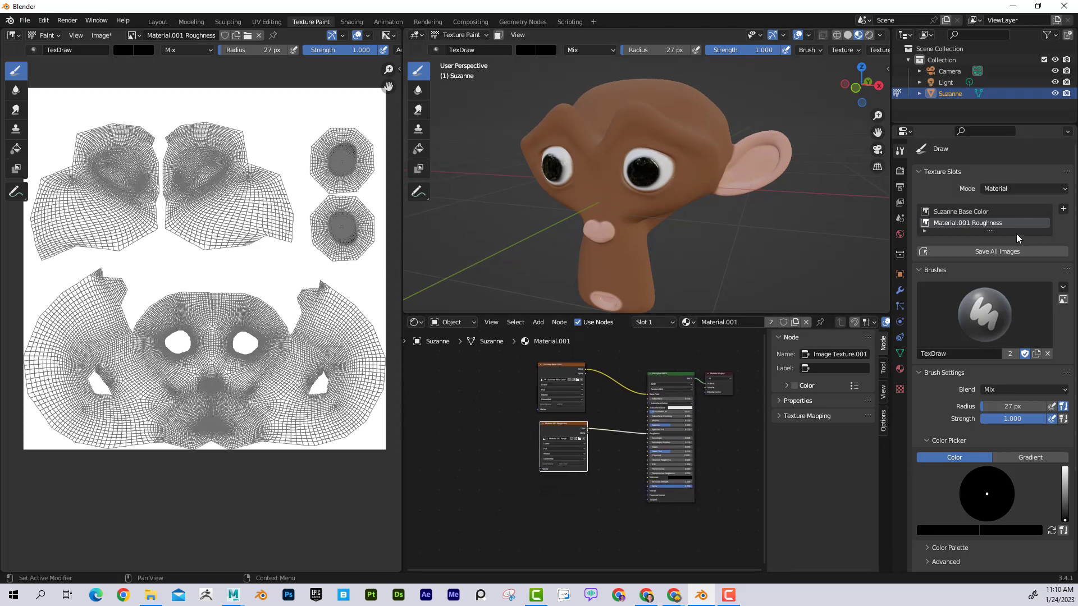
{"action": "left_click_drag", "start_coordinate": [989, 238], "coordinate": [988, 255]}
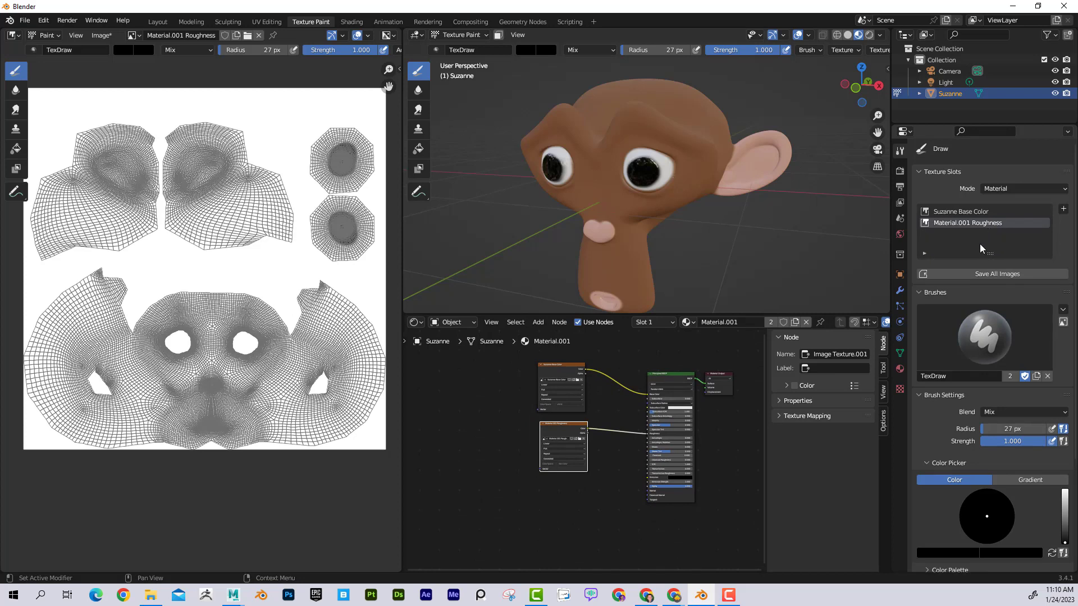
{"action": "left_click", "coordinate": [1063, 211]}
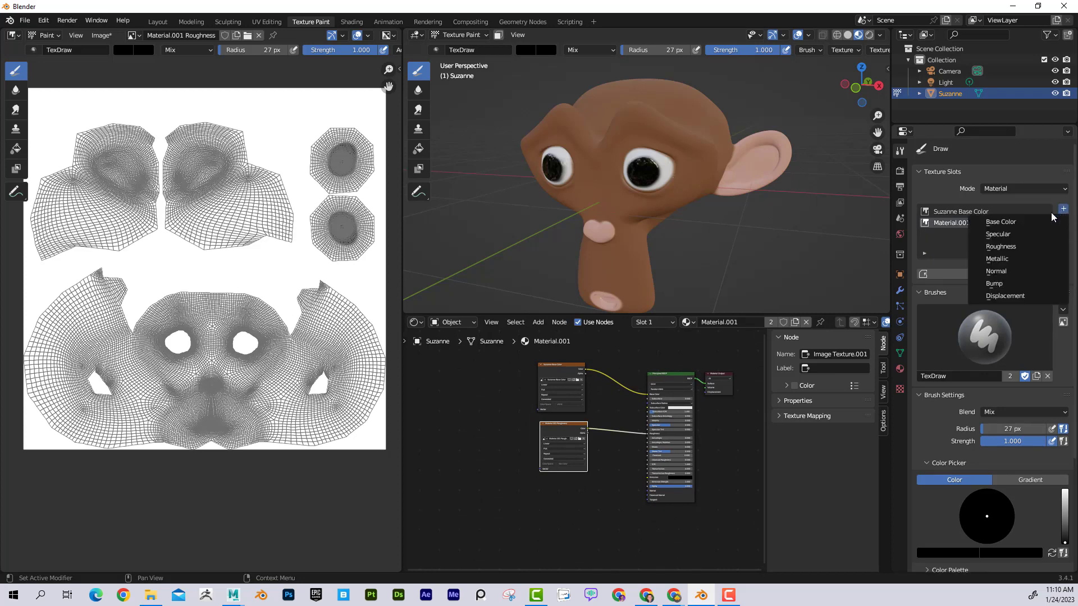
{"action": "left_click", "coordinate": [1012, 284]}
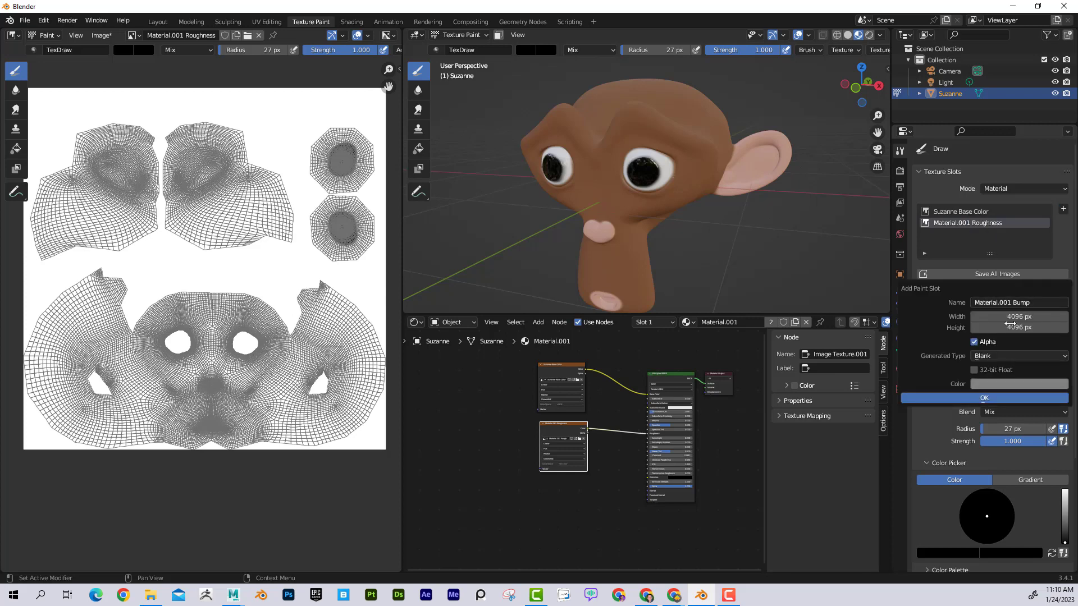
{"action": "left_click", "coordinate": [989, 397]}
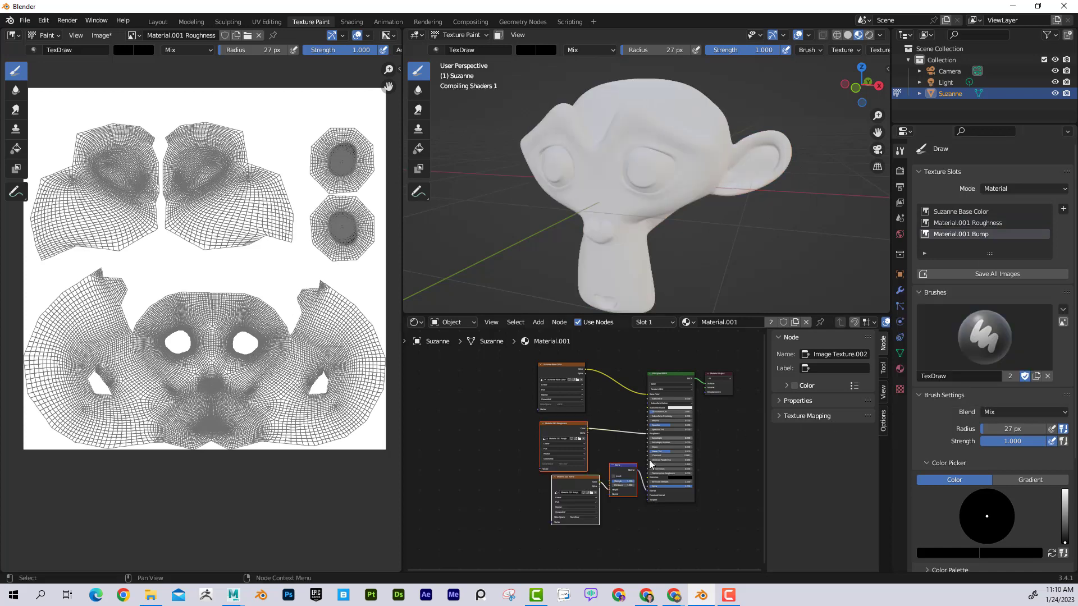
Step: Spread out the Material.001 Bump image and Bump nodes beside the roughness node to tidy the shader layout
{"action": "left_click_drag", "start_coordinate": [580, 479], "coordinate": [551, 475]}
{"action": "scroll", "coordinate": [608, 501], "scroll_direction": "up", "scroll_amount": 3}
{"action": "middle_click_drag", "start_coordinate": [624, 497], "coordinate": [659, 431]}
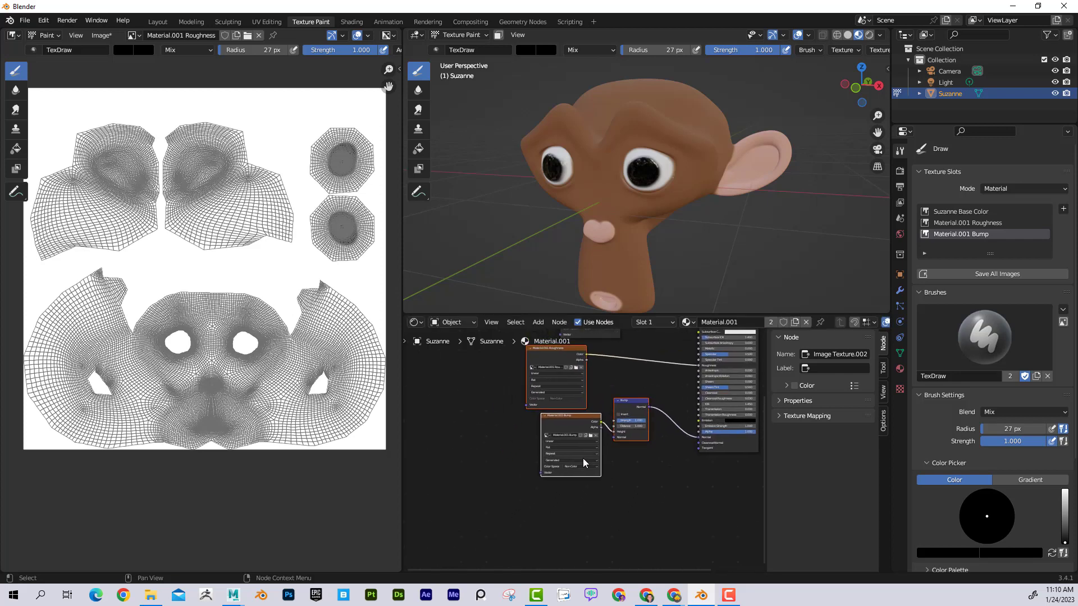
{"action": "left_click_drag", "start_coordinate": [556, 427], "coordinate": [537, 441]}
{"action": "left_click_drag", "start_coordinate": [619, 416], "coordinate": [649, 406]}
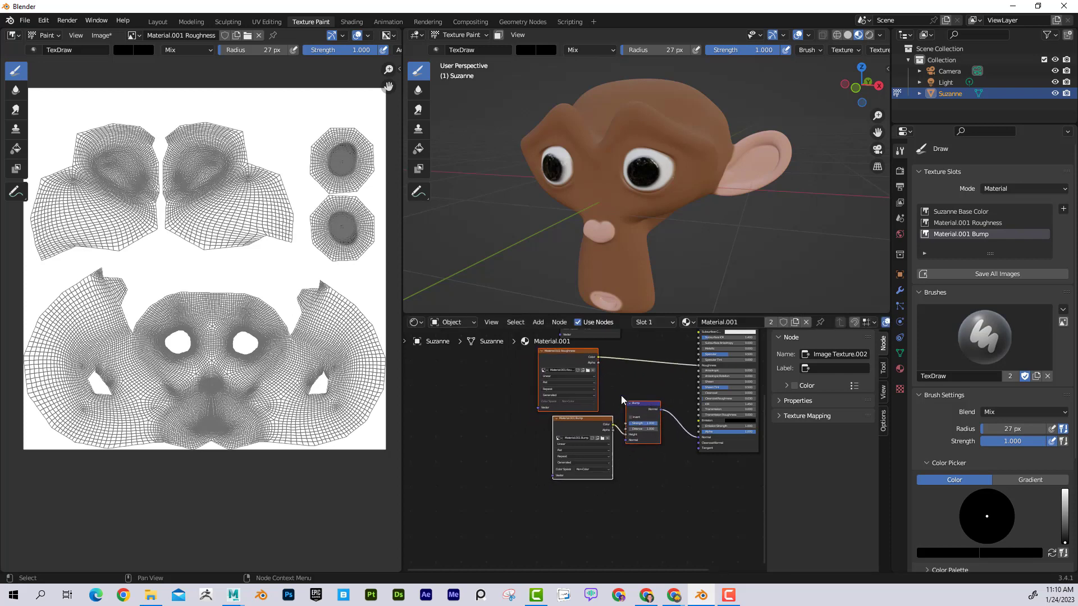
{"action": "middle_click_drag", "start_coordinate": [654, 371], "coordinate": [607, 411]}
{"action": "left_click_drag", "start_coordinate": [538, 393], "coordinate": [558, 387]}
Step: Enlarge the 3D viewport and, in Solid shading, paint a black and a white bump stroke on the forehead
{"action": "middle_click_drag", "start_coordinate": [738, 191], "coordinate": [733, 146]}
{"action": "middle_click_drag", "start_coordinate": [763, 101], "coordinate": [779, 127]}
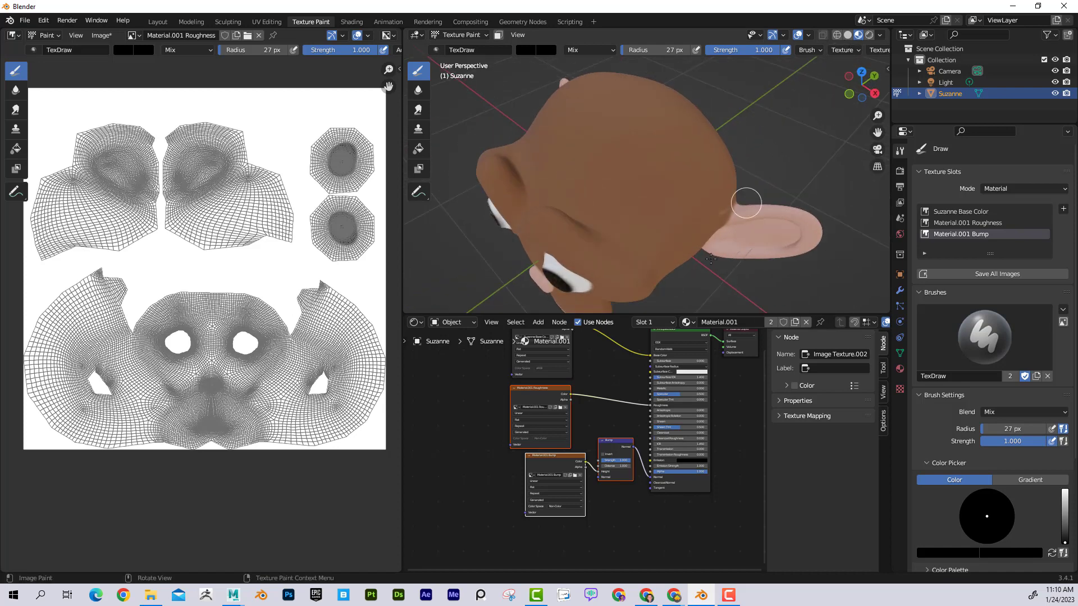
{"action": "left_click_drag", "start_coordinate": [688, 312], "coordinate": [689, 416]}
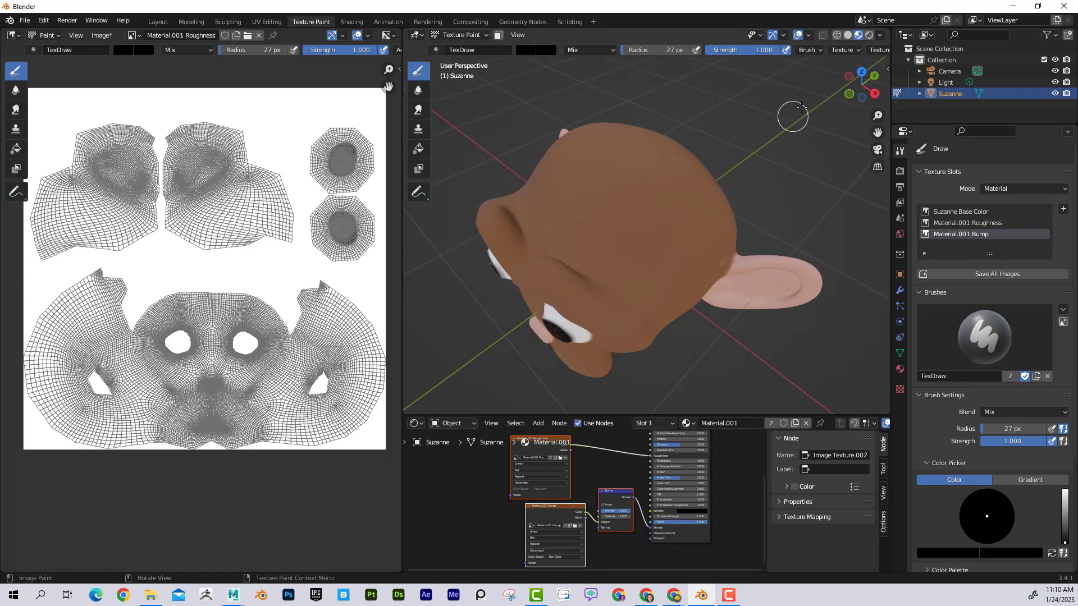
{"action": "left_click", "coordinate": [849, 36]}
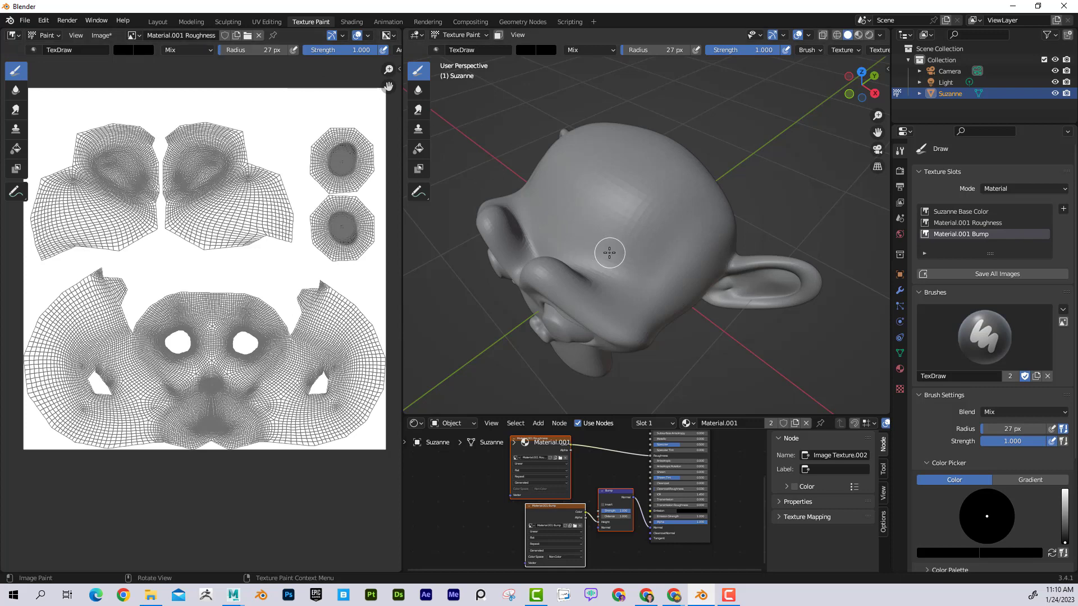
{"action": "left_click_drag", "start_coordinate": [609, 253], "coordinate": [691, 214]}
{"action": "left_click_drag", "start_coordinate": [1065, 542], "coordinate": [1065, 491]}
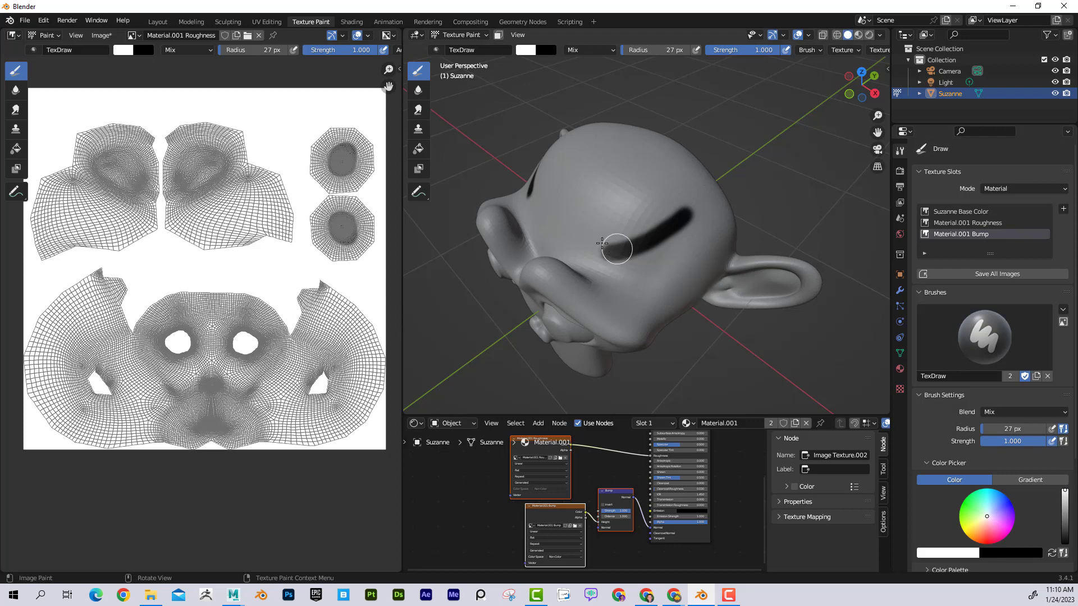
{"action": "mouse_move", "coordinate": [589, 227]}
{"action": "left_mouse_down"}
{"action": "mouse_move", "coordinate": [646, 186]}
{"action": "mouse_move", "coordinate": [579, 224]}
{"action": "left_mouse_up"}
{"action": "middle_click_drag", "start_coordinate": [578, 224], "coordinate": [723, 221]}
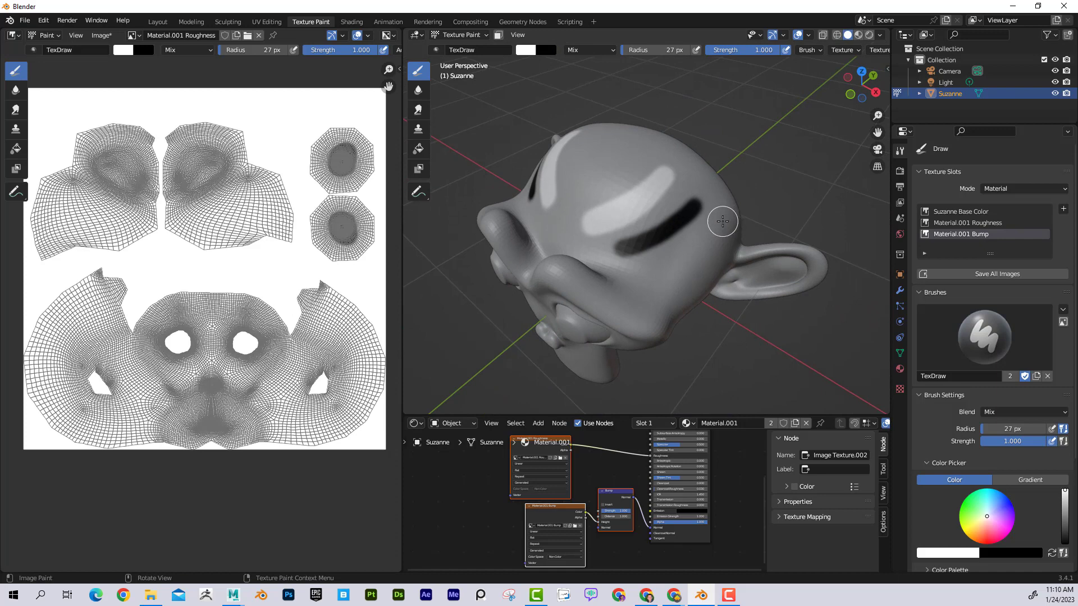
Step: Examine the forehead's bump strokes up close in Material Preview shading
{"action": "left_click", "coordinate": [860, 37]}
{"action": "mouse_move", "coordinate": [779, 99]}
{"action": "middle_mouse_down"}
{"action": "mouse_move", "coordinate": [784, 88]}
{"action": "mouse_move", "coordinate": [721, 131]}
{"action": "mouse_move", "coordinate": [748, 121]}
{"action": "mouse_move", "coordinate": [710, 204]}
{"action": "middle_mouse_up"}
{"action": "scroll", "coordinate": [720, 132], "scroll_direction": "up", "scroll_amount": 2}
{"action": "middle_click_drag", "start_coordinate": [828, 154], "coordinate": [722, 205]}
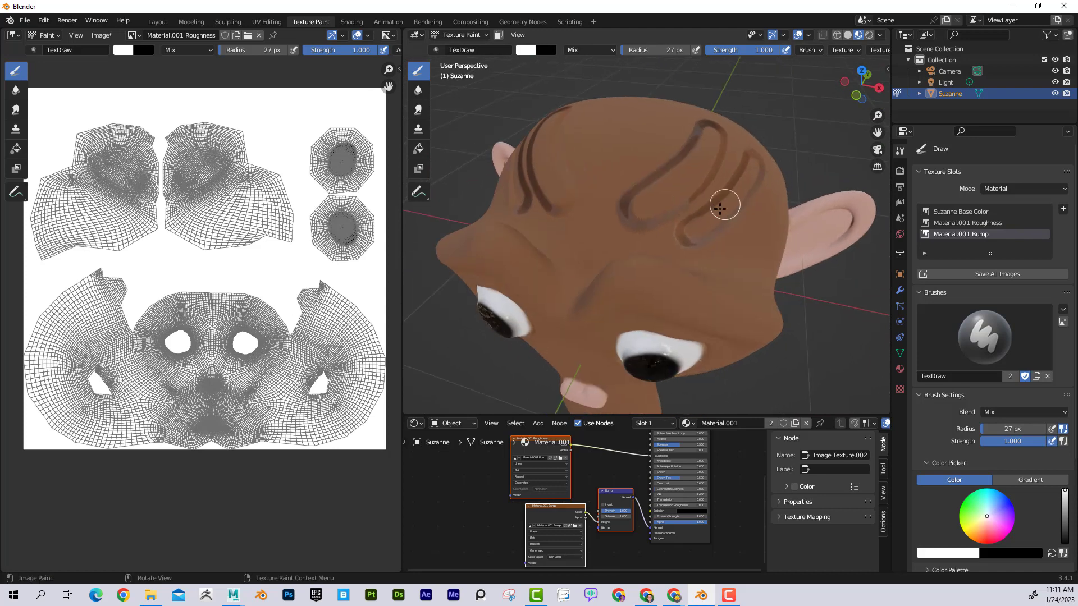
Step: Set the brush color to black and paint a wavy bump stroke on the side of the head near the ear
{"action": "middle_click_drag", "start_coordinate": [772, 164], "coordinate": [755, 154]}
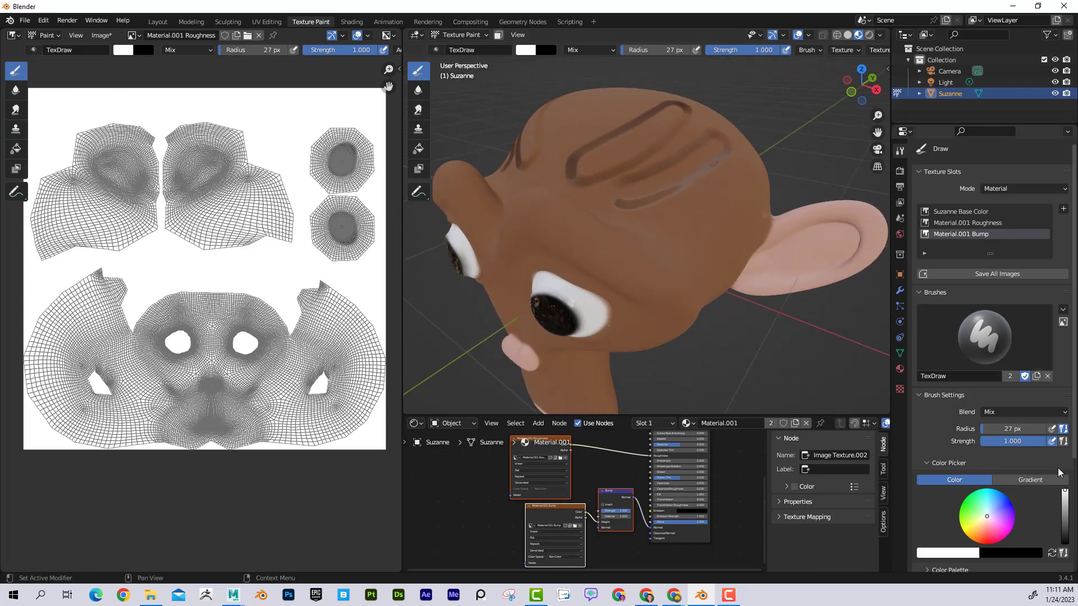
{"action": "left_click_drag", "start_coordinate": [1069, 515], "coordinate": [1066, 544]}
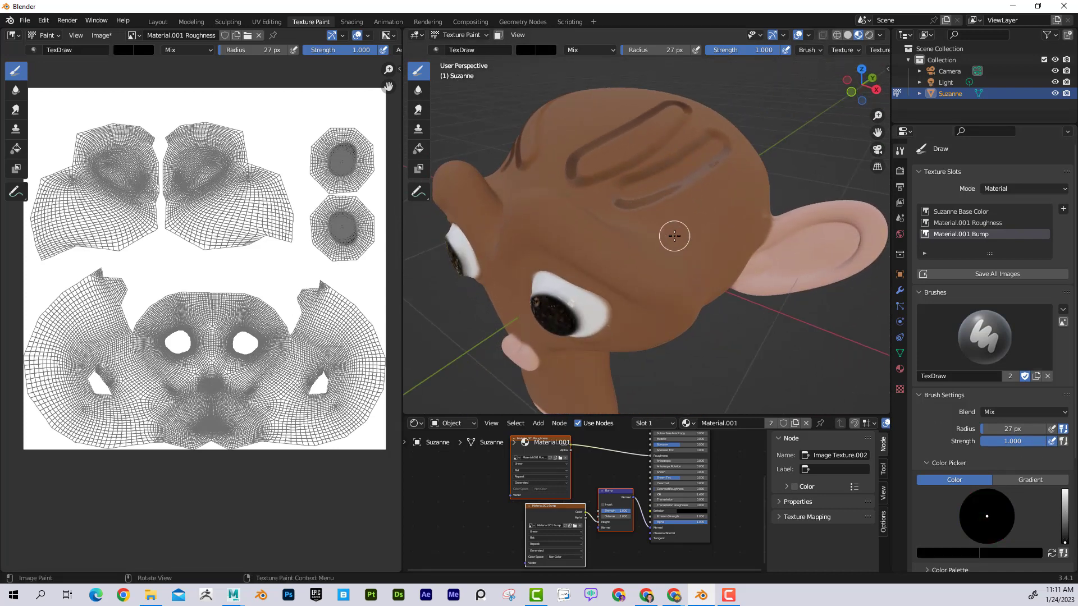
{"action": "mouse_move", "coordinate": [671, 233]}
{"action": "left_mouse_down"}
{"action": "mouse_move", "coordinate": [690, 249]}
{"action": "mouse_move", "coordinate": [741, 193]}
{"action": "mouse_move", "coordinate": [795, 176]}
{"action": "left_mouse_up"}
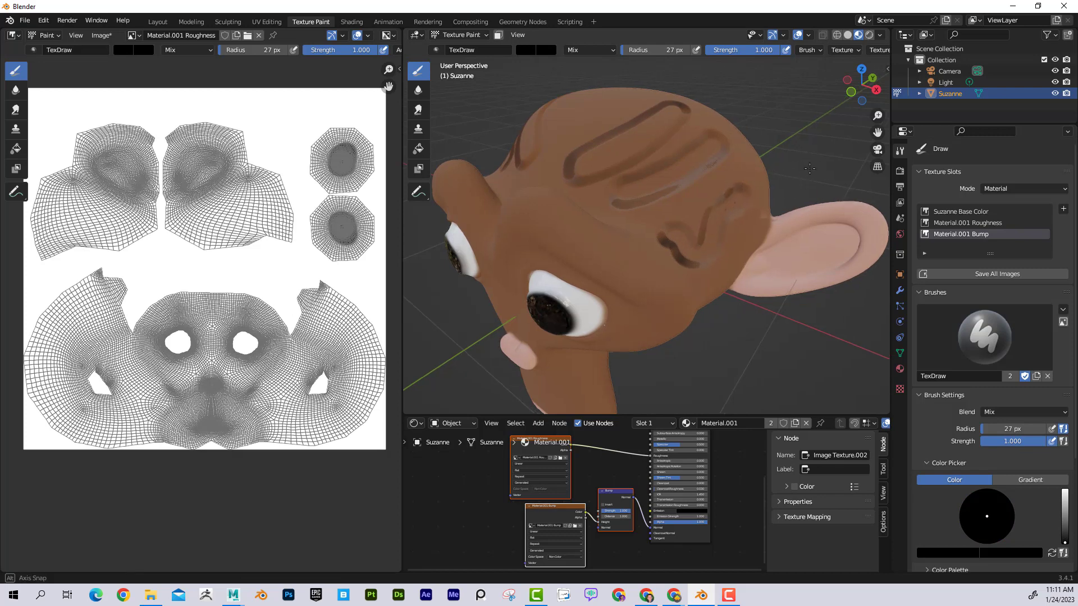
Step: Set the brush color to white and examine the head's bump strokes from several angles under adjusted preview shading options
{"action": "middle_click_drag", "start_coordinate": [795, 175], "coordinate": [850, 263]}
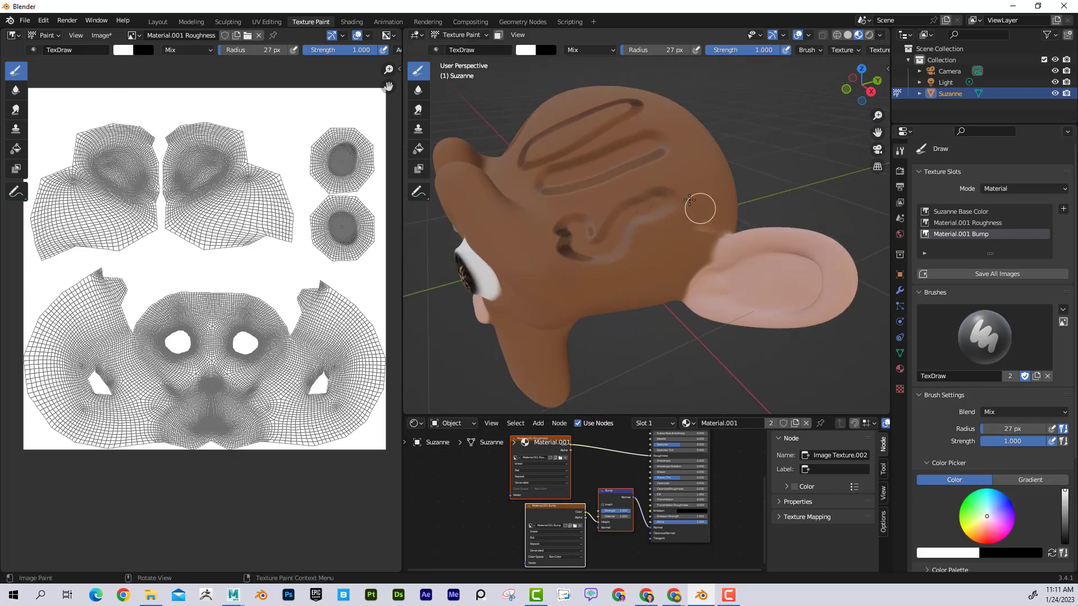
{"action": "mouse_move", "coordinate": [700, 207]}
{"action": "left_mouse_down"}
{"action": "mouse_move", "coordinate": [693, 135]}
{"action": "mouse_move", "coordinate": [675, 115]}
{"action": "left_mouse_up"}
{"action": "mouse_move", "coordinate": [758, 134]}
{"action": "middle_mouse_down"}
{"action": "mouse_move", "coordinate": [811, 136]}
{"action": "mouse_move", "coordinate": [801, 132]}
{"action": "middle_mouse_up"}
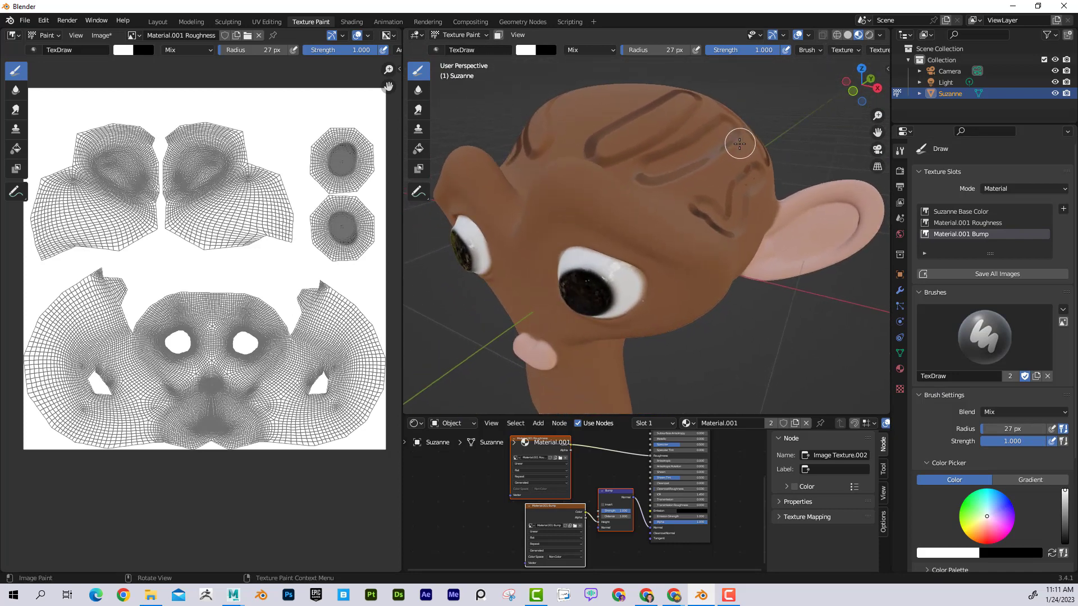
{"action": "left_click", "coordinate": [880, 35]}
{"action": "mouse_move", "coordinate": [856, 154]}
{"action": "left_mouse_down"}
{"action": "mouse_move", "coordinate": [895, 154]}
{"action": "mouse_move", "coordinate": [853, 154]}
{"action": "mouse_move", "coordinate": [867, 155]}
{"action": "left_mouse_up"}
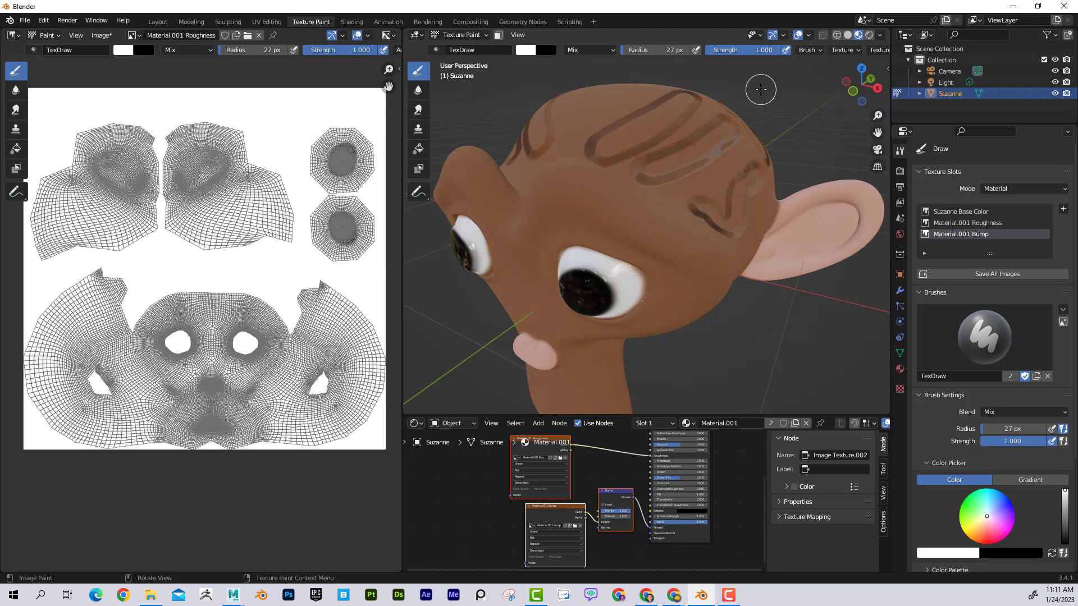
{"action": "mouse_move", "coordinate": [752, 92]}
{"action": "middle_mouse_down"}
{"action": "mouse_move", "coordinate": [819, 104]}
{"action": "mouse_move", "coordinate": [825, 202]}
{"action": "middle_mouse_up"}
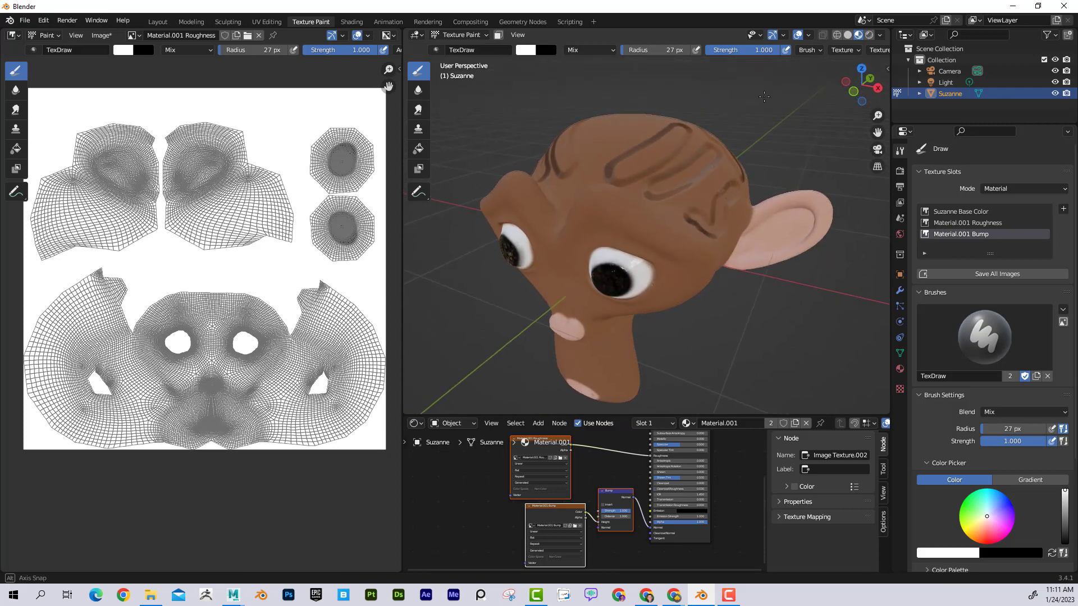
Step: Switch to Solid shading and undo the bump strokes painted on the forehead and beside the ear
{"action": "left_click", "coordinate": [848, 35]}
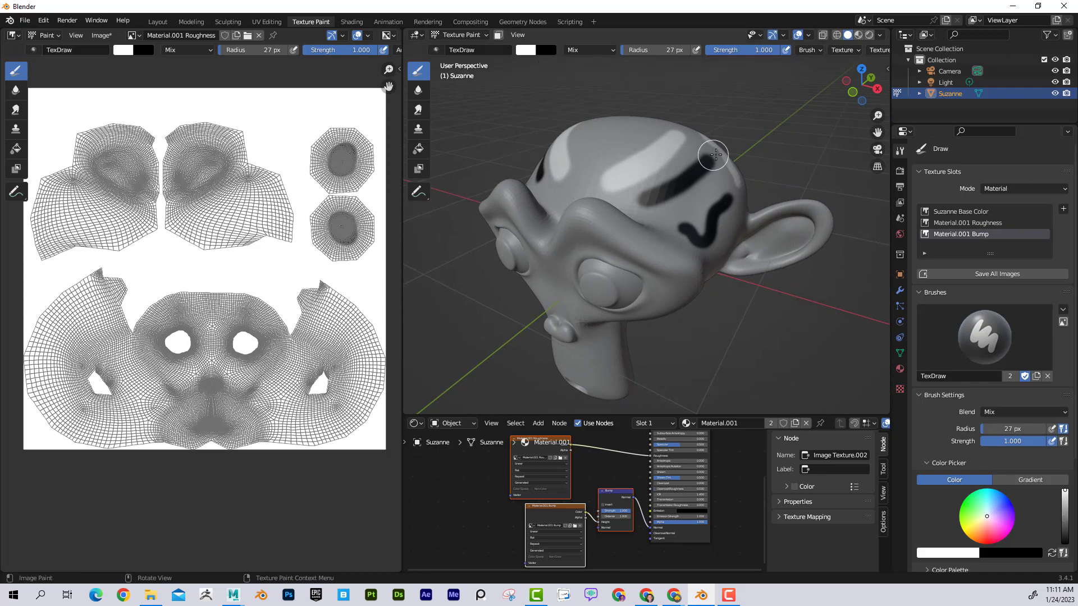
{"action": "key", "text": "ctrl+z"}
{"action": "key", "text": "ctrl+z"}
{"action": "key", "text": "ctrl+z"}
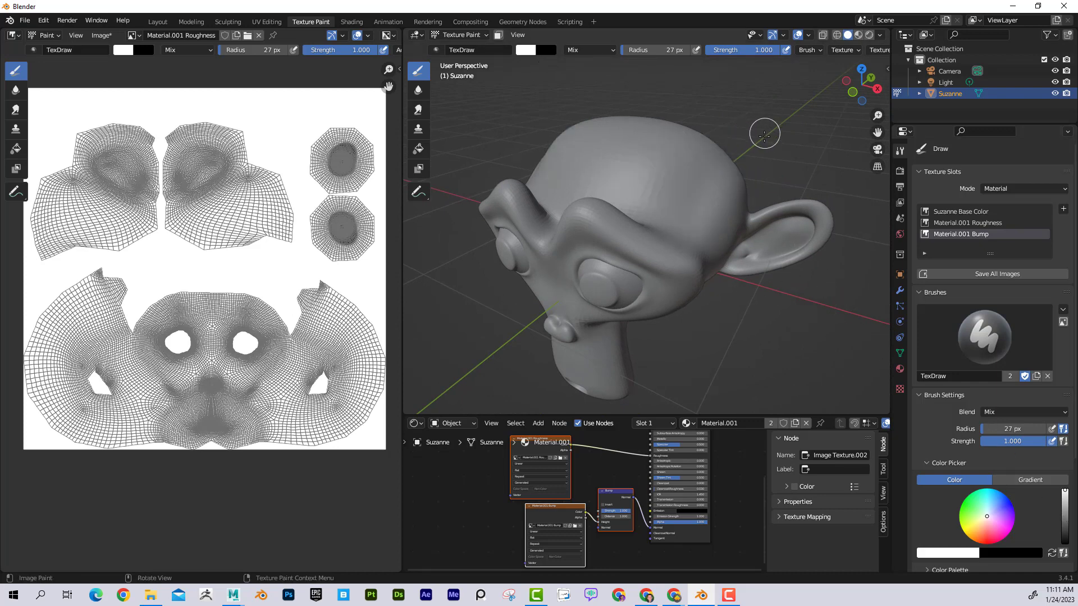
Step: Set the brush radius to 14 px and paint white branching bump strokes across the forehead
{"action": "mouse_move", "coordinate": [765, 132]}
{"action": "middle_mouse_down"}
{"action": "mouse_move", "coordinate": [743, 147]}
{"action": "mouse_move", "coordinate": [777, 112]}
{"action": "mouse_move", "coordinate": [782, 152]}
{"action": "middle_mouse_up"}
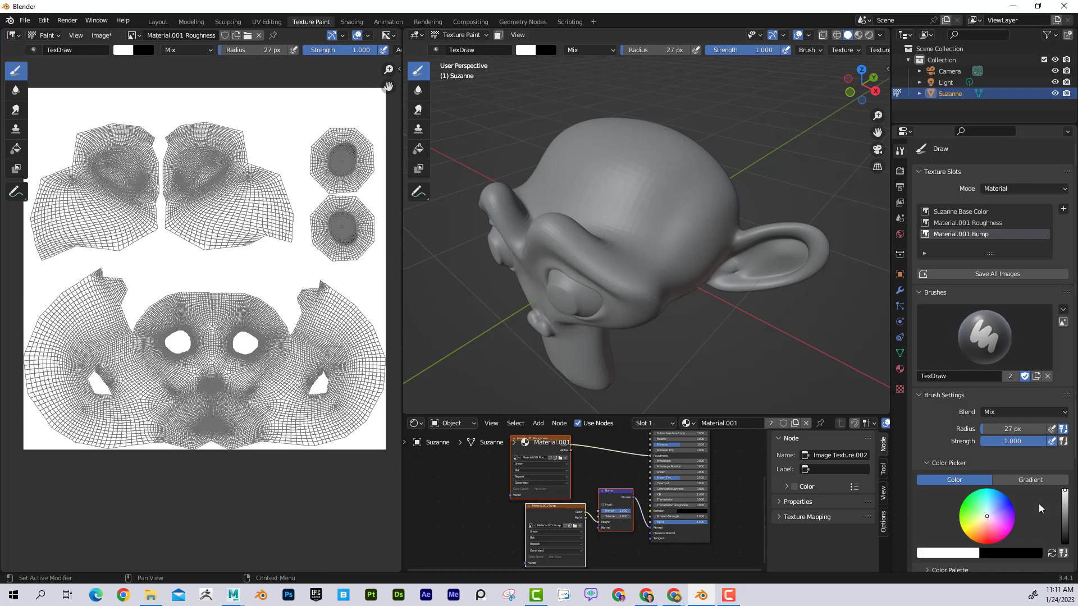
{"action": "key", "text": "f"}
{"action": "left_click", "coordinate": [622, 212]}
{"action": "mouse_move", "coordinate": [613, 225]}
{"action": "left_mouse_down"}
{"action": "mouse_move", "coordinate": [668, 217]}
{"action": "mouse_move", "coordinate": [692, 191]}
{"action": "mouse_move", "coordinate": [669, 194]}
{"action": "mouse_move", "coordinate": [684, 170]}
{"action": "mouse_move", "coordinate": [643, 214]}
{"action": "mouse_move", "coordinate": [612, 216]}
{"action": "mouse_move", "coordinate": [656, 155]}
{"action": "mouse_move", "coordinate": [645, 164]}
{"action": "mouse_move", "coordinate": [647, 138]}
{"action": "mouse_move", "coordinate": [635, 149]}
{"action": "mouse_move", "coordinate": [623, 138]}
{"action": "mouse_move", "coordinate": [613, 181]}
{"action": "mouse_move", "coordinate": [642, 168]}
{"action": "mouse_move", "coordinate": [600, 198]}
{"action": "mouse_move", "coordinate": [625, 218]}
{"action": "mouse_move", "coordinate": [614, 222]}
{"action": "left_mouse_up"}
{"action": "middle_click_drag", "start_coordinate": [704, 327], "coordinate": [716, 327]}
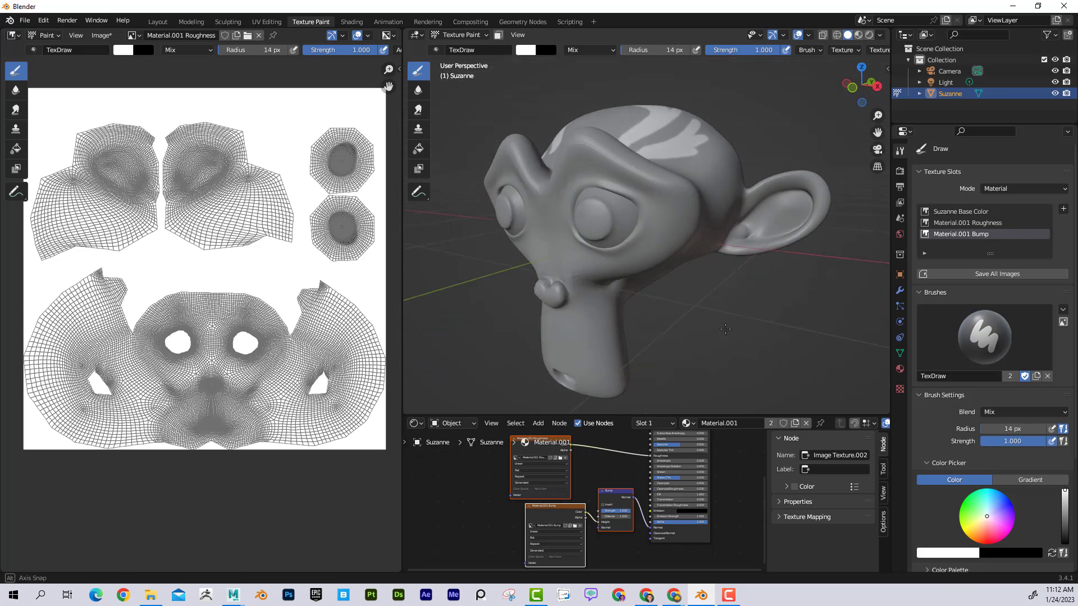
Step: Set the brush color to black and the radius to 4 px, and paint three thin bump lines at the eye's outer corner
{"action": "scroll", "coordinate": [725, 327], "scroll_direction": "up", "scroll_amount": 5}
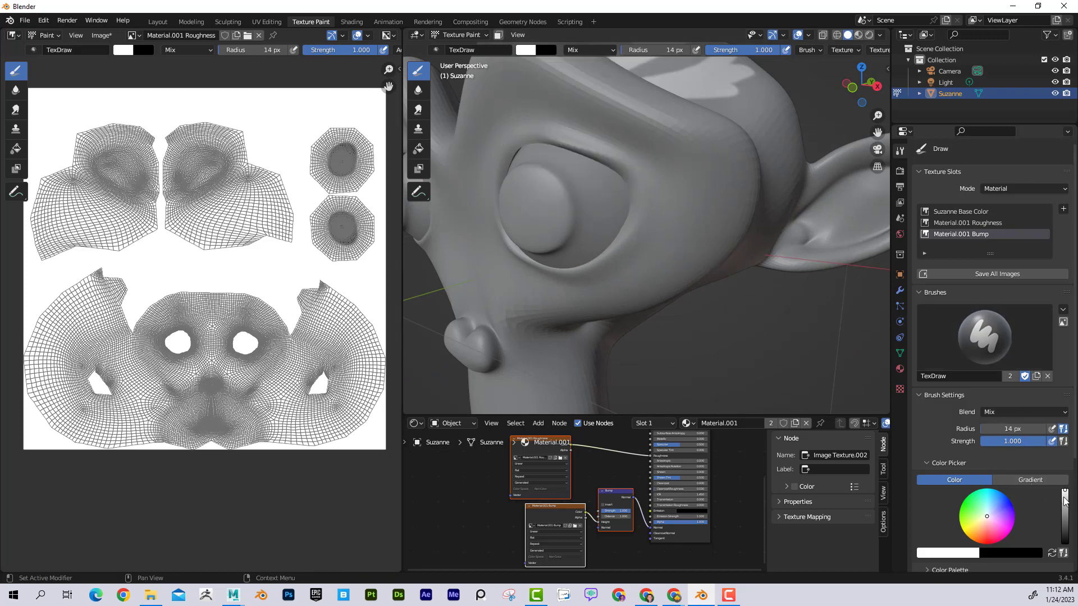
{"action": "left_click_drag", "start_coordinate": [1064, 491], "coordinate": [1065, 543]}
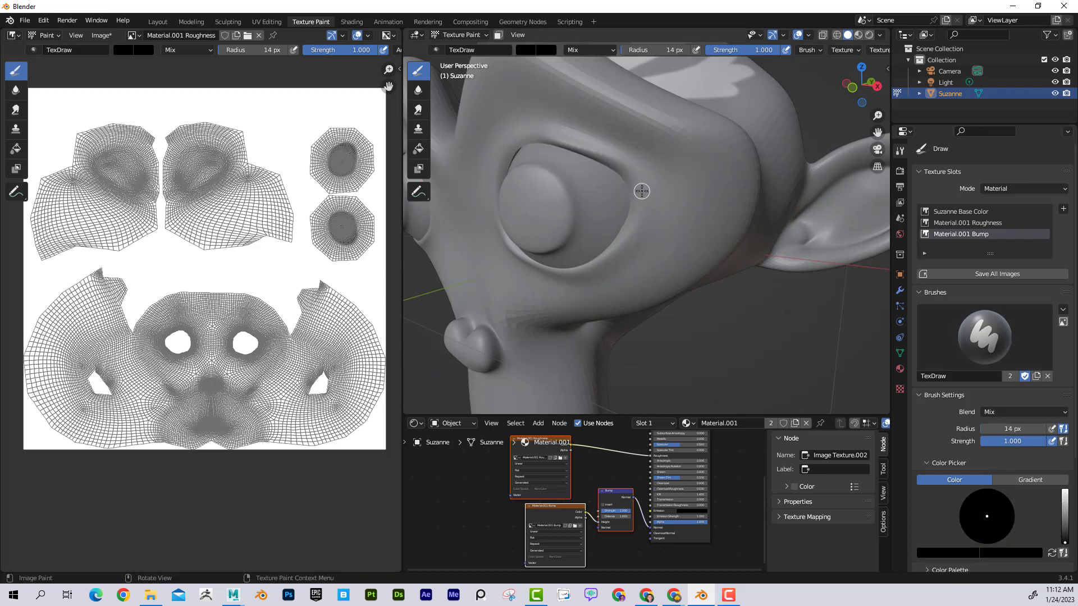
{"action": "key", "text": "space"}
{"action": "key", "text": "f"}
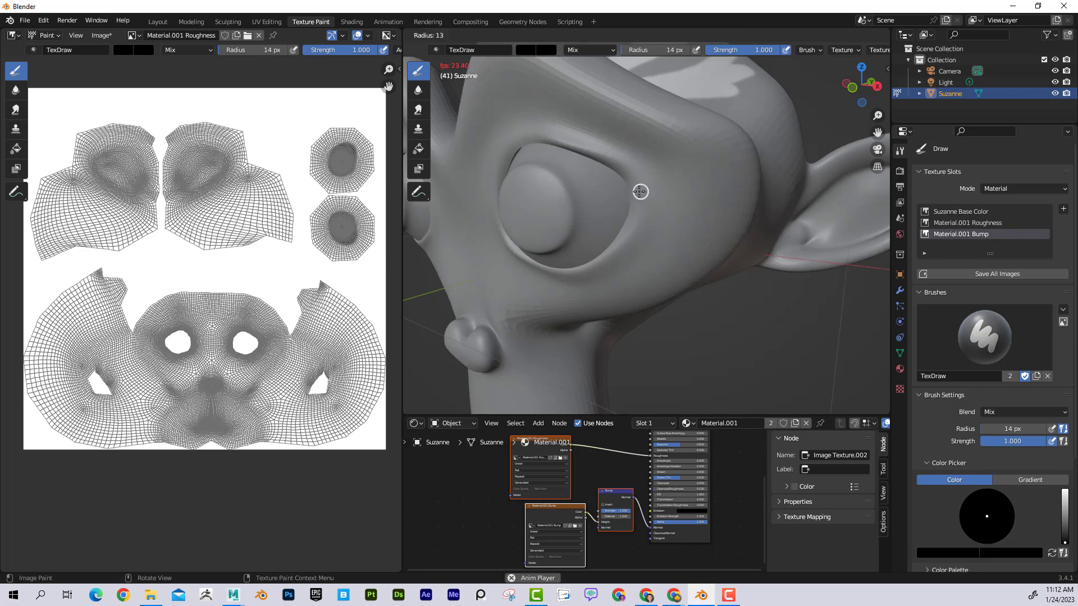
{"action": "left_click", "coordinate": [633, 191]}
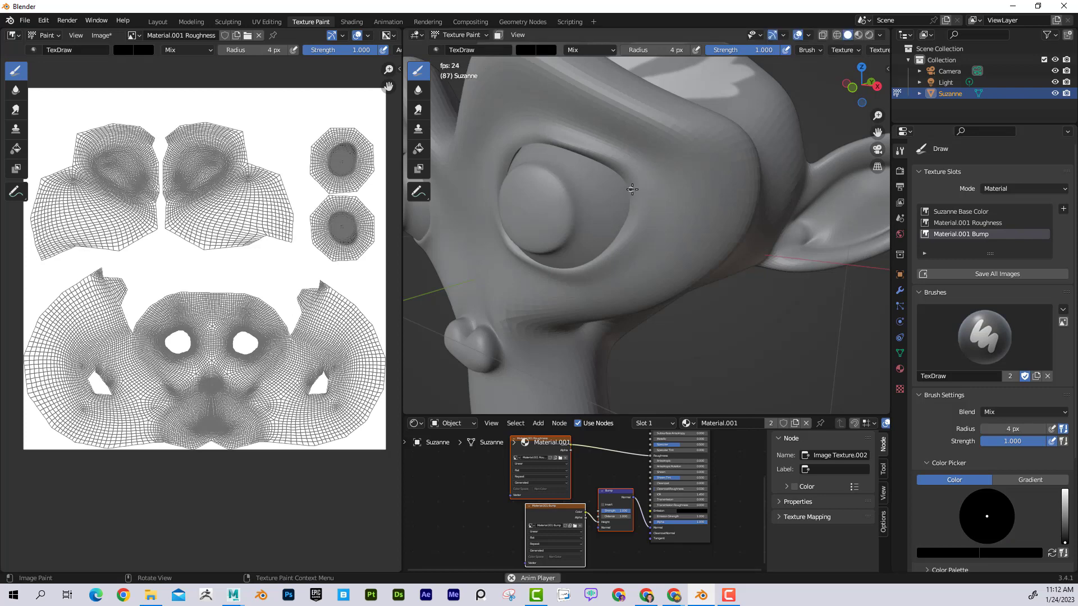
{"action": "left_click_drag", "start_coordinate": [633, 189], "coordinate": [679, 190]}
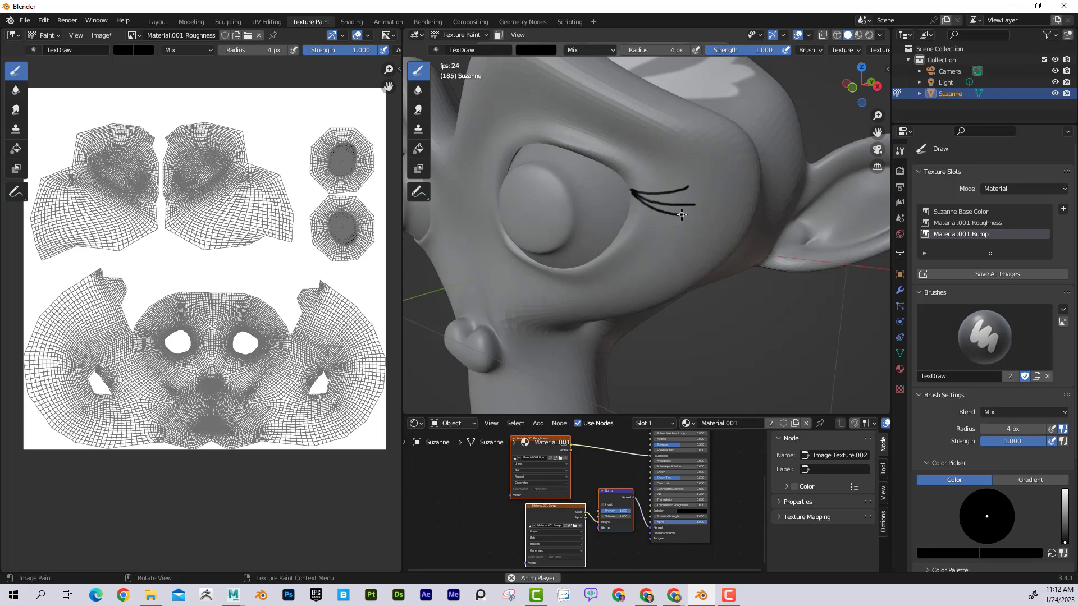
Step: Examine the forehead strokes and the thin lines beside the eye in Material Preview shading, both up close and from afar
{"action": "scroll", "coordinate": [774, 243], "scroll_direction": "down", "scroll_amount": 6}
{"action": "mouse_move", "coordinate": [773, 243]}
{"action": "middle_mouse_down"}
{"action": "mouse_move", "coordinate": [818, 245]}
{"action": "mouse_move", "coordinate": [770, 253]}
{"action": "middle_mouse_up"}
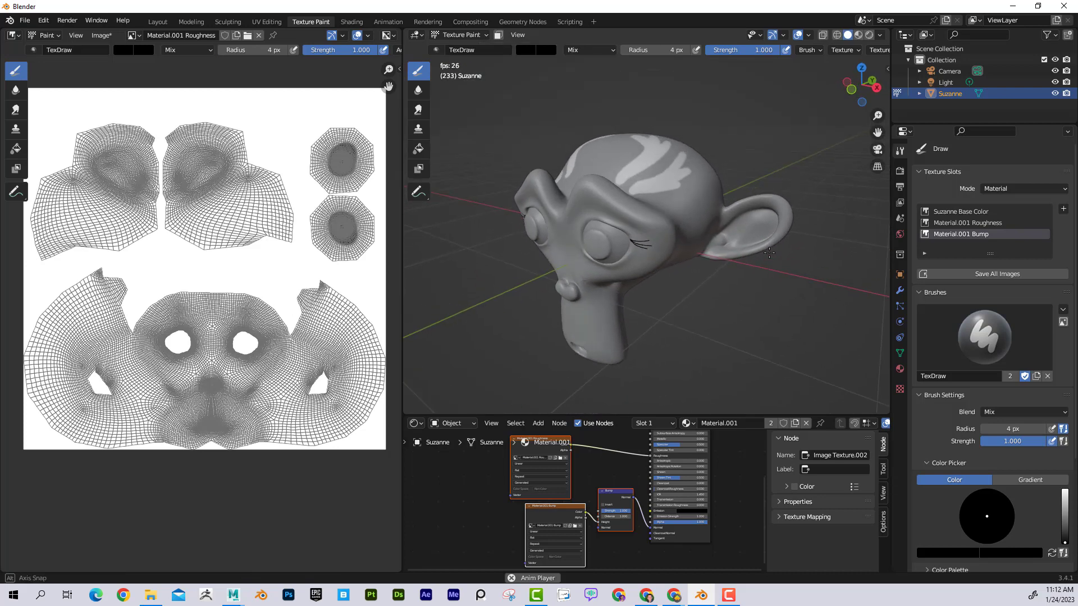
{"action": "mouse_move", "coordinate": [658, 183]}
{"action": "middle_mouse_down"}
{"action": "mouse_move", "coordinate": [657, 197]}
{"action": "mouse_move", "coordinate": [651, 172]}
{"action": "mouse_move", "coordinate": [662, 190]}
{"action": "middle_mouse_up"}
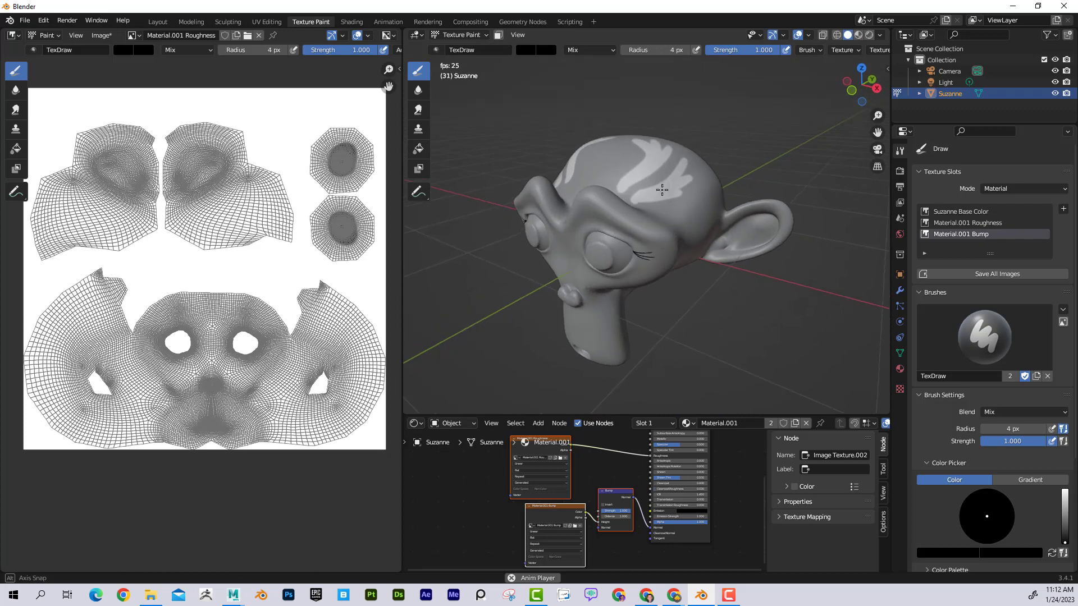
{"action": "left_click", "coordinate": [859, 35]}
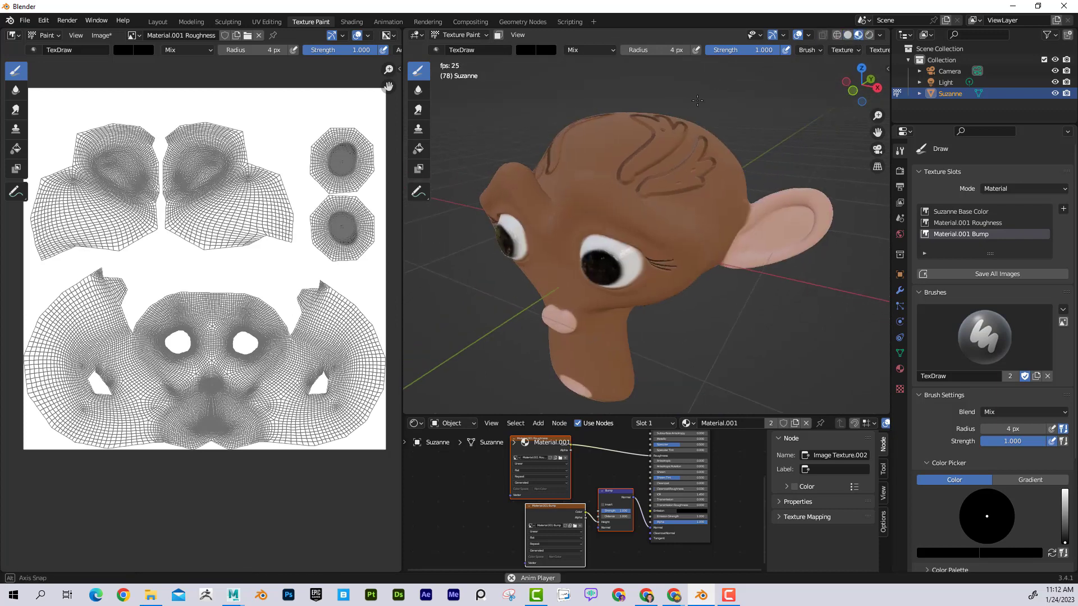
{"action": "middle_click_drag", "start_coordinate": [697, 100], "coordinate": [622, 188]}
{"action": "scroll", "coordinate": [680, 179], "scroll_direction": "up", "scroll_amount": 6}
{"action": "scroll", "coordinate": [681, 178], "scroll_direction": "down", "scroll_amount": 5}
{"action": "scroll", "coordinate": [688, 209], "scroll_direction": "up", "scroll_amount": 7}
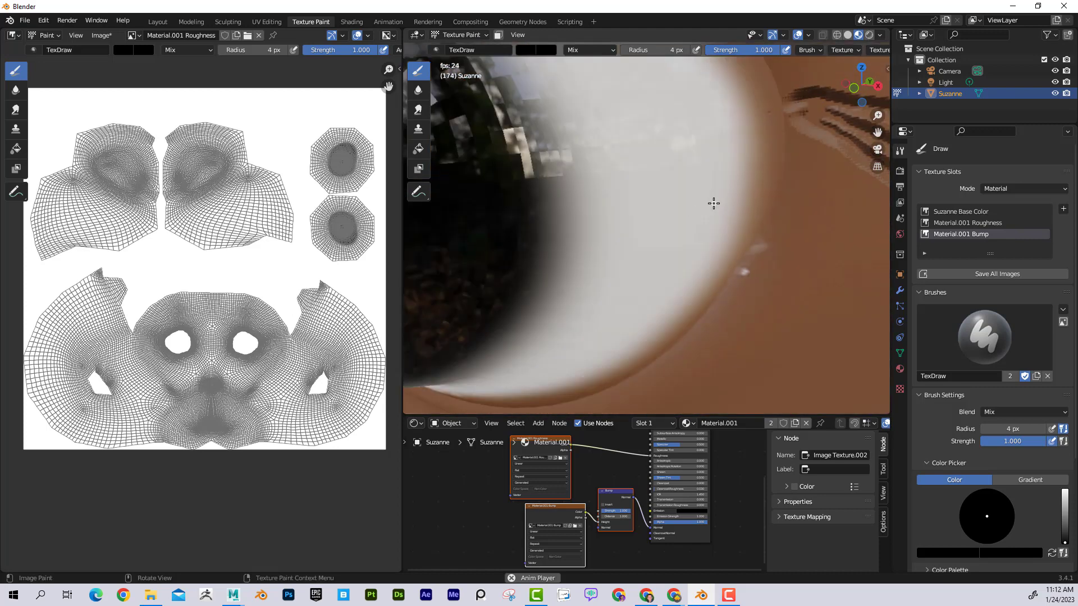
{"action": "scroll", "coordinate": [760, 181], "scroll_direction": "down", "scroll_amount": 8}
{"action": "middle_click_drag", "start_coordinate": [702, 187], "coordinate": [643, 171]}
{"action": "scroll", "coordinate": [686, 195], "scroll_direction": "down", "scroll_amount": 3}
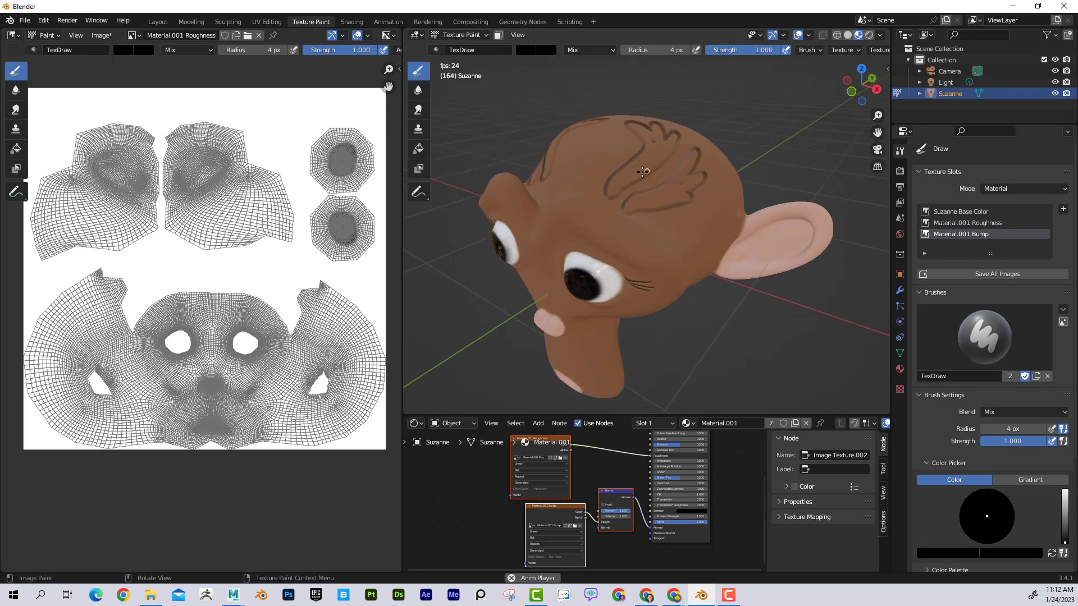
Step: In Solid shading, smear the white forehead bump strokes using the Smear tool with a 44 px radius, undoing the last smear
{"action": "left_click", "coordinate": [419, 110]}
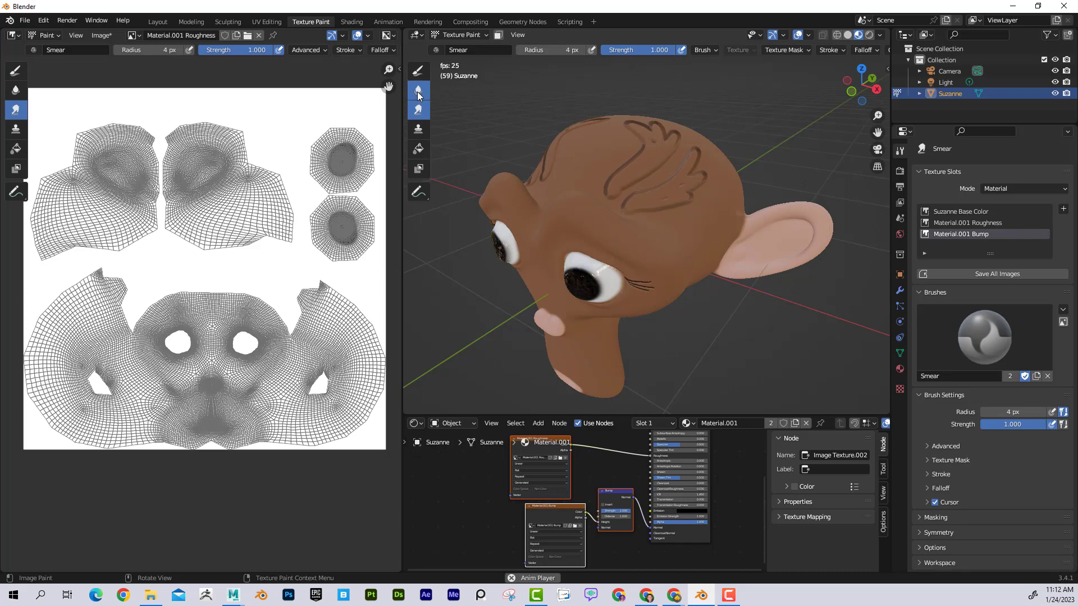
{"action": "left_click", "coordinate": [418, 91]}
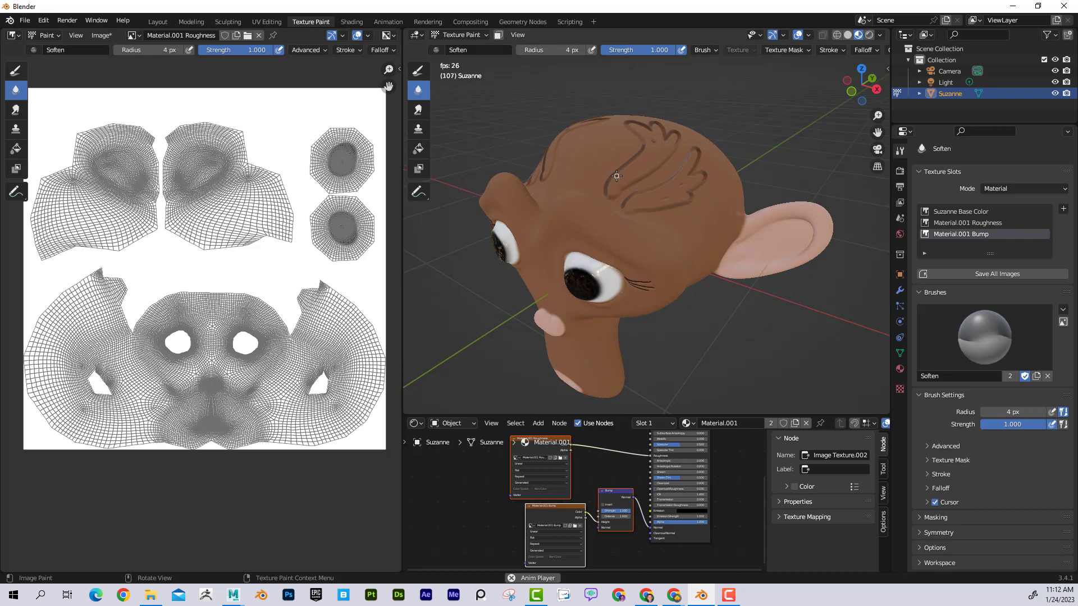
{"action": "left_click", "coordinate": [847, 35]}
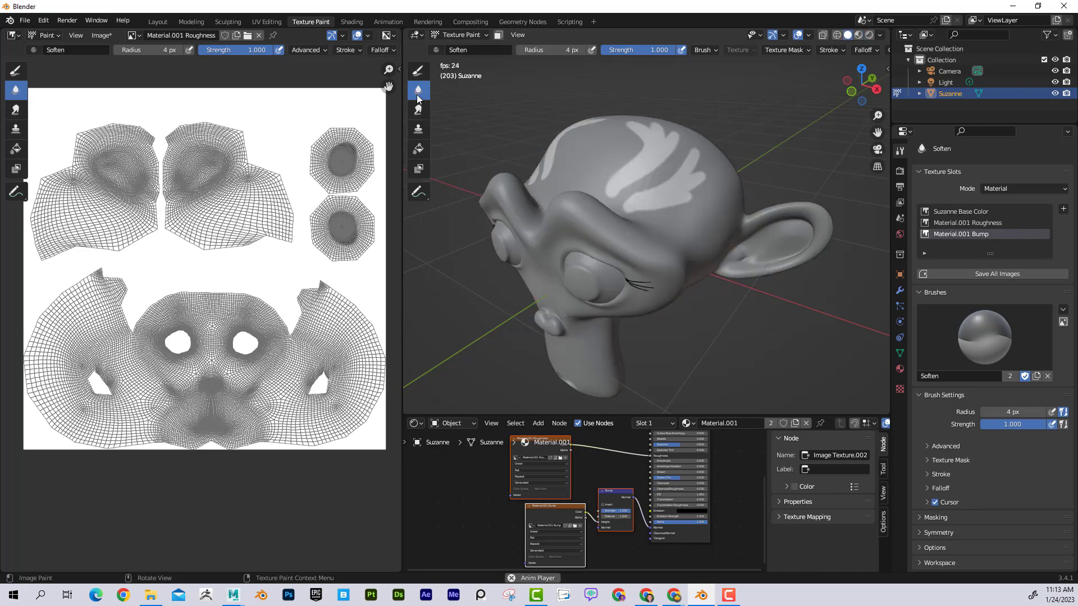
{"action": "left_click", "coordinate": [417, 114]}
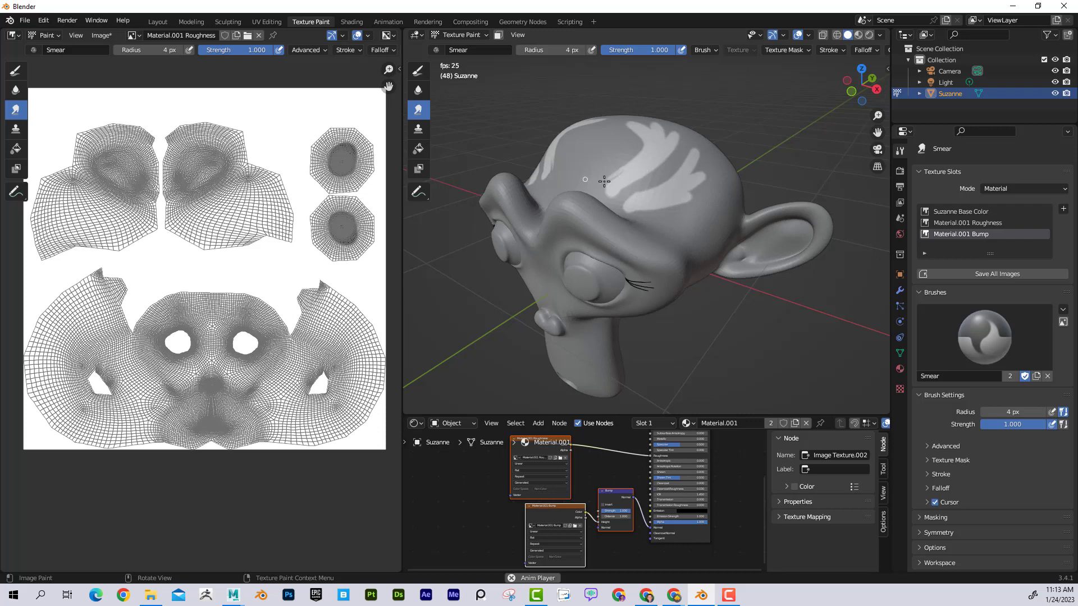
{"action": "key", "text": "f"}
{"action": "left_click", "coordinate": [628, 181]}
{"action": "mouse_move", "coordinate": [637, 159]}
{"action": "left_mouse_down"}
{"action": "mouse_move", "coordinate": [613, 136]}
{"action": "mouse_move", "coordinate": [616, 188]}
{"action": "mouse_move", "coordinate": [596, 202]}
{"action": "mouse_move", "coordinate": [645, 207]}
{"action": "mouse_move", "coordinate": [624, 204]}
{"action": "left_mouse_up"}
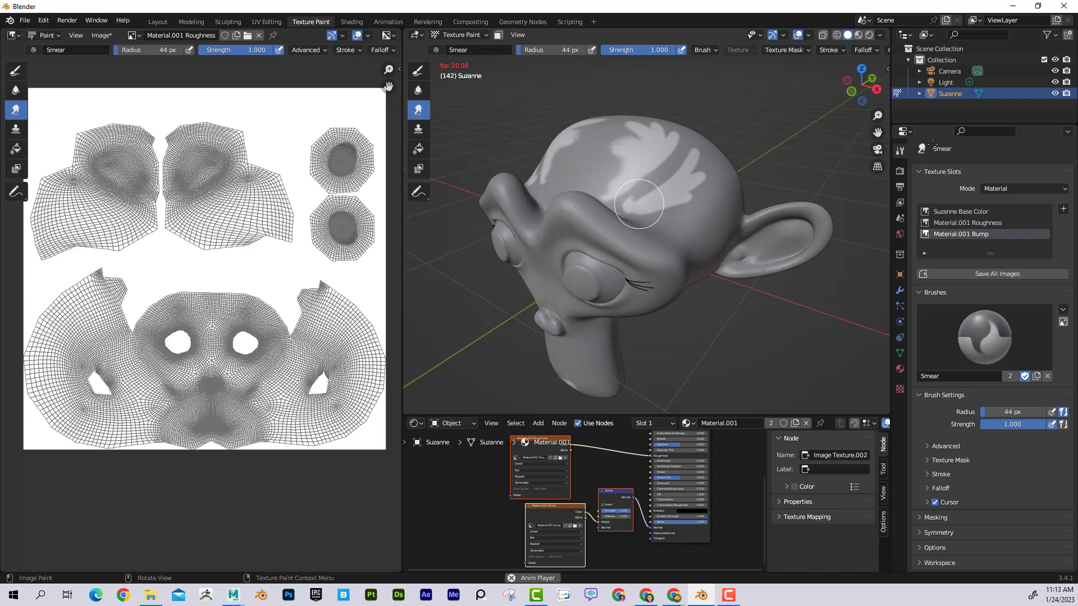
{"action": "key", "text": "ctrl+z"}
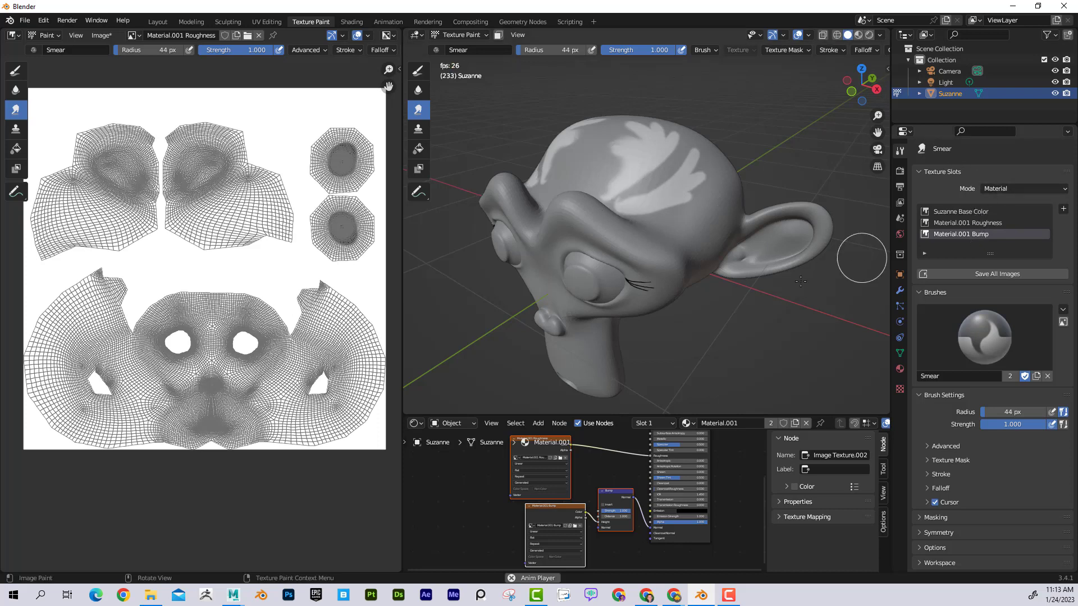
Step: Check the smeared forehead strokes and the eye lines in Material Preview shading
{"action": "left_click", "coordinate": [859, 34]}
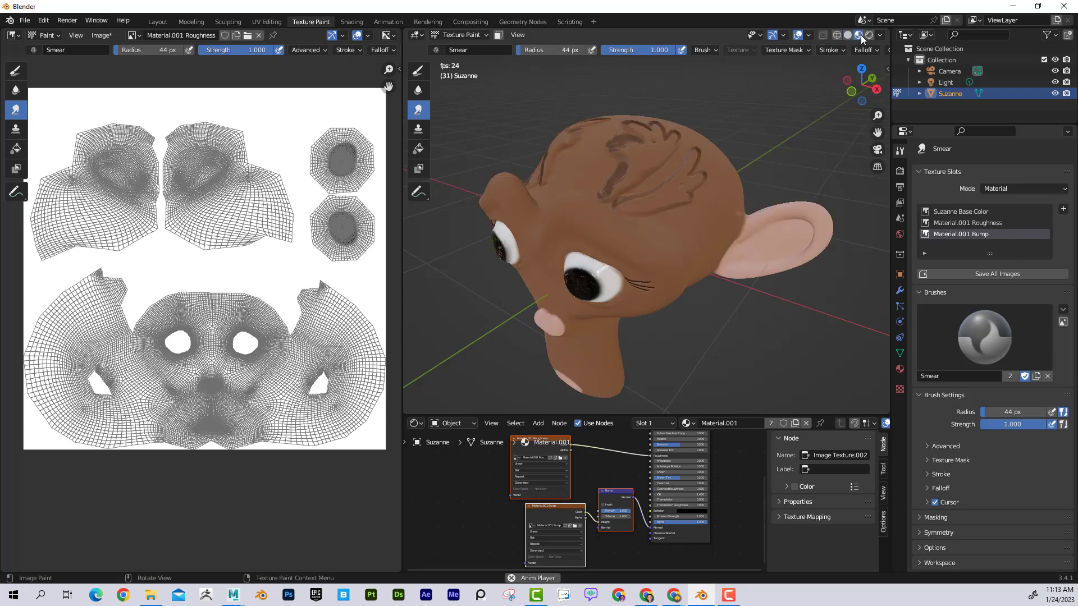
{"action": "middle_click_drag", "start_coordinate": [759, 109], "coordinate": [749, 94]}
{"action": "scroll", "coordinate": [753, 113], "scroll_direction": "up", "scroll_amount": 1}
{"action": "middle_click_drag", "start_coordinate": [758, 132], "coordinate": [738, 140]}
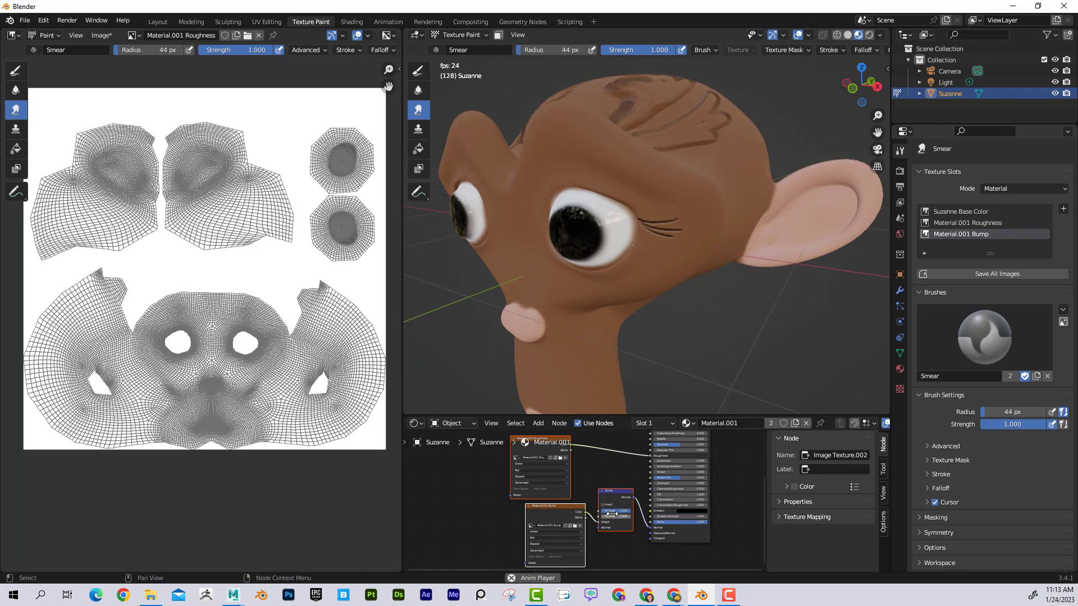
Step: Enlarge the shader editor and move the Material.001 Bump image and Bump nodes away from the Principled BSDF
{"action": "scroll", "coordinate": [612, 487], "scroll_direction": "down", "scroll_amount": 1}
{"action": "left_click_drag", "start_coordinate": [622, 417], "coordinate": [615, 327]}
{"action": "scroll", "coordinate": [565, 483], "scroll_direction": "down", "scroll_amount": 1}
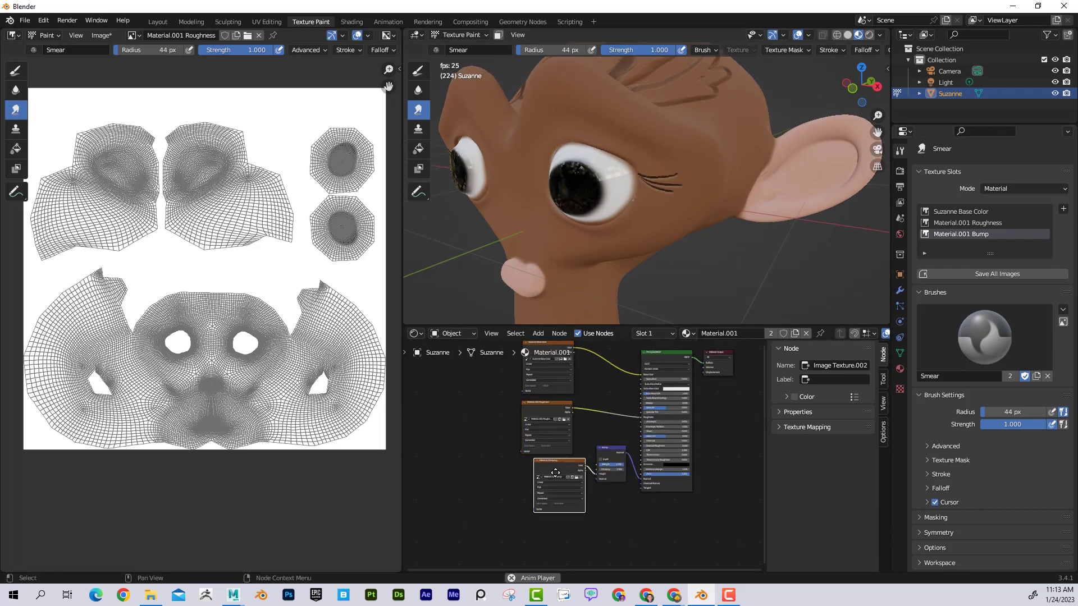
{"action": "left_click_drag", "start_coordinate": [555, 473], "coordinate": [505, 483]}
{"action": "left_click_drag", "start_coordinate": [610, 453], "coordinate": [571, 471]}
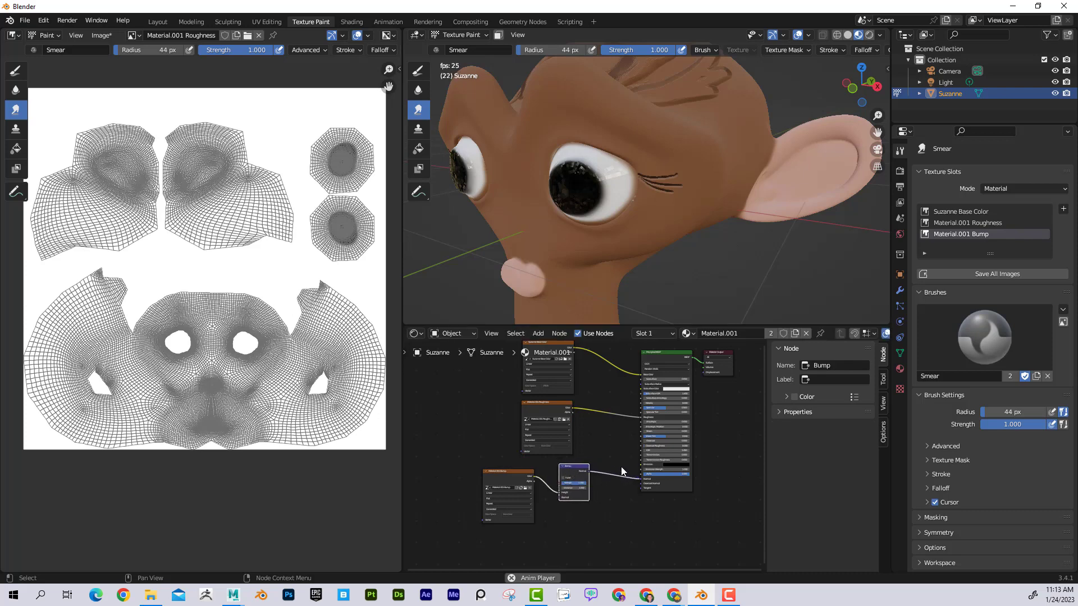
Step: Detach the Bump node from its links to the bump image and the Principled BSDF
{"action": "key", "text": "alt+d"}
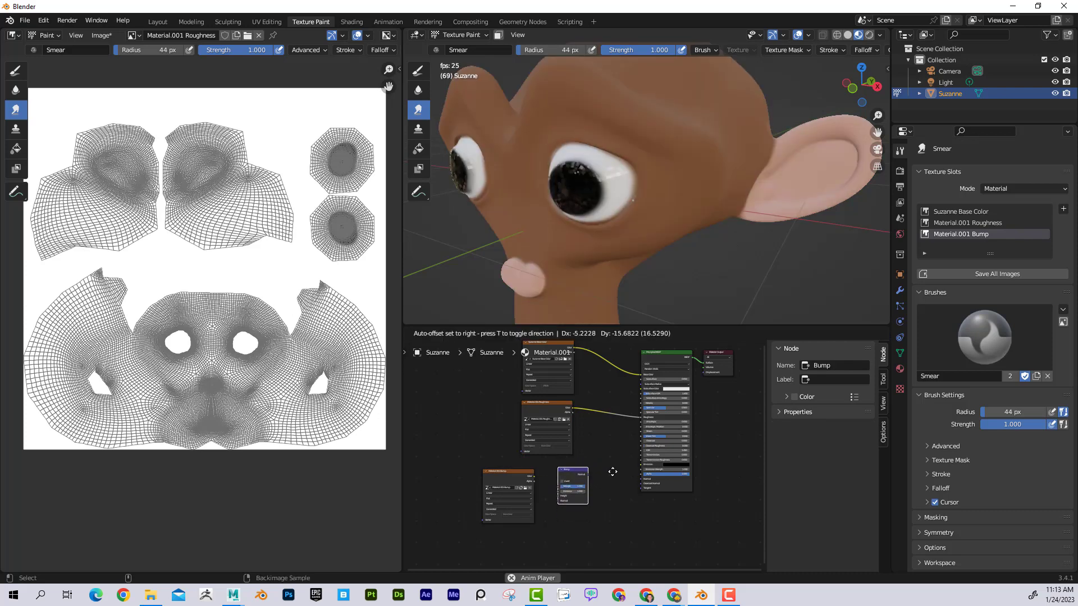
{"action": "left_click", "coordinate": [619, 462]}
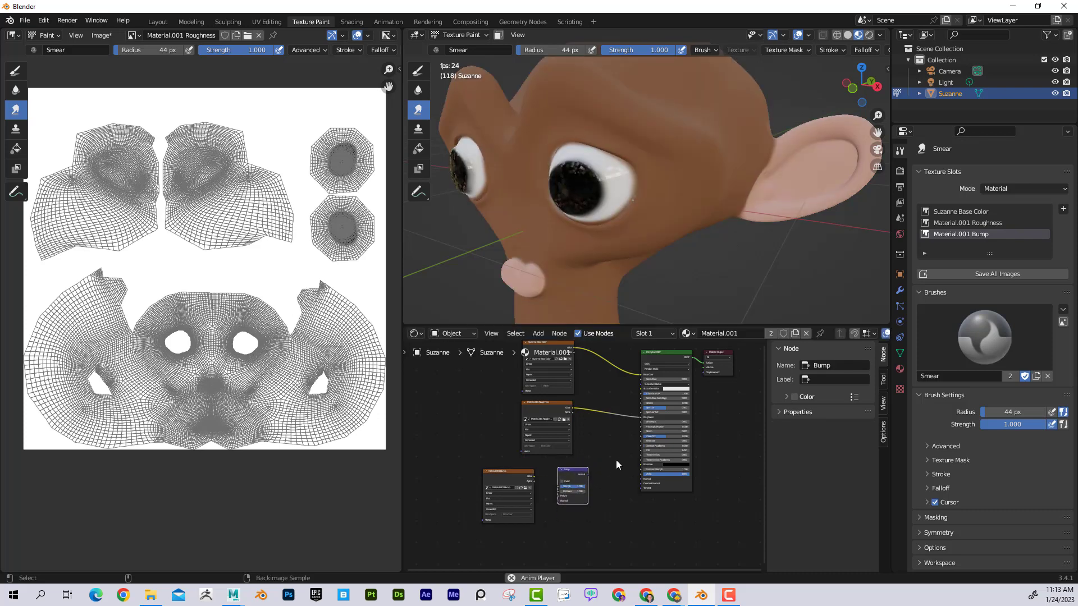
{"action": "key", "text": "alt+d"}
{"action": "left_click", "coordinate": [616, 470]}
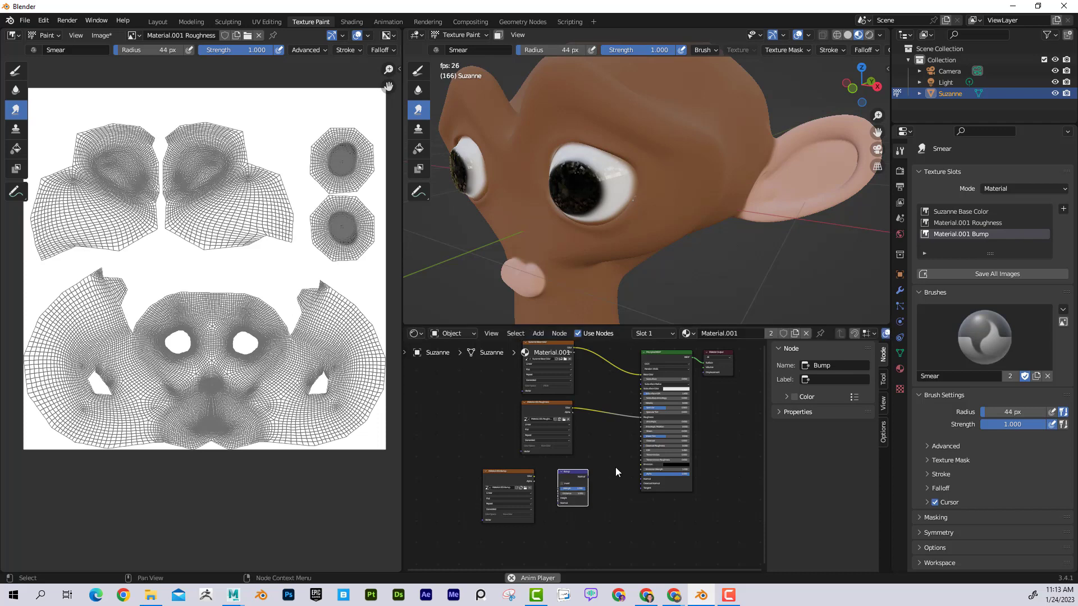
Step: Connect the Material.001 Bump image's Color to the Bump node's Height, and the Bump node's Normal to the Principled BSDF's Normal
{"action": "scroll", "coordinate": [534, 478], "scroll_direction": "up", "scroll_amount": 2}
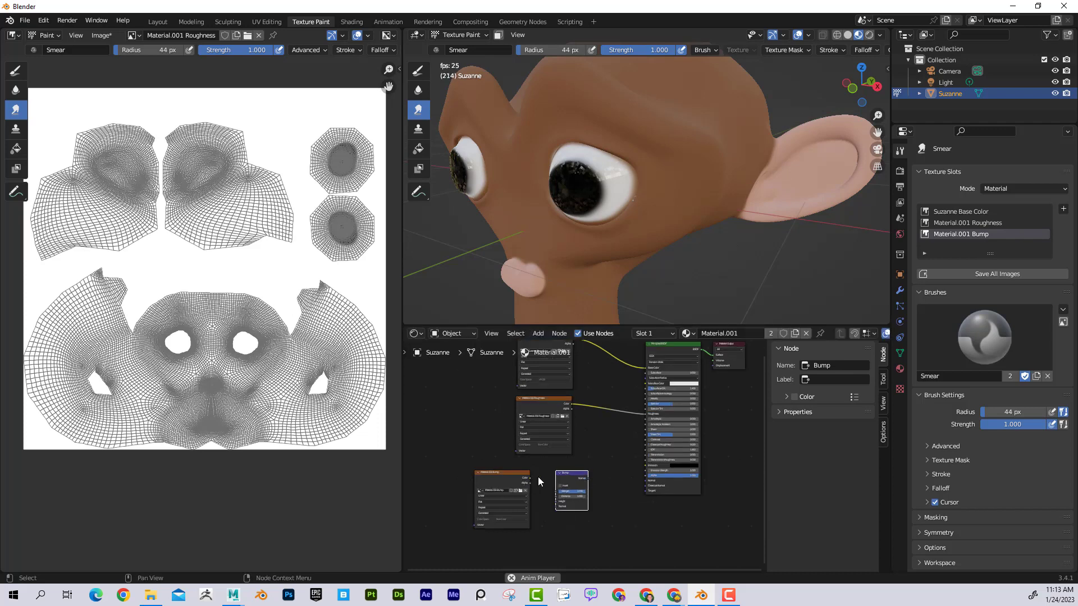
{"action": "left_click_drag", "start_coordinate": [516, 484], "coordinate": [549, 520]}
{"action": "left_click_drag", "start_coordinate": [590, 486], "coordinate": [662, 487]}
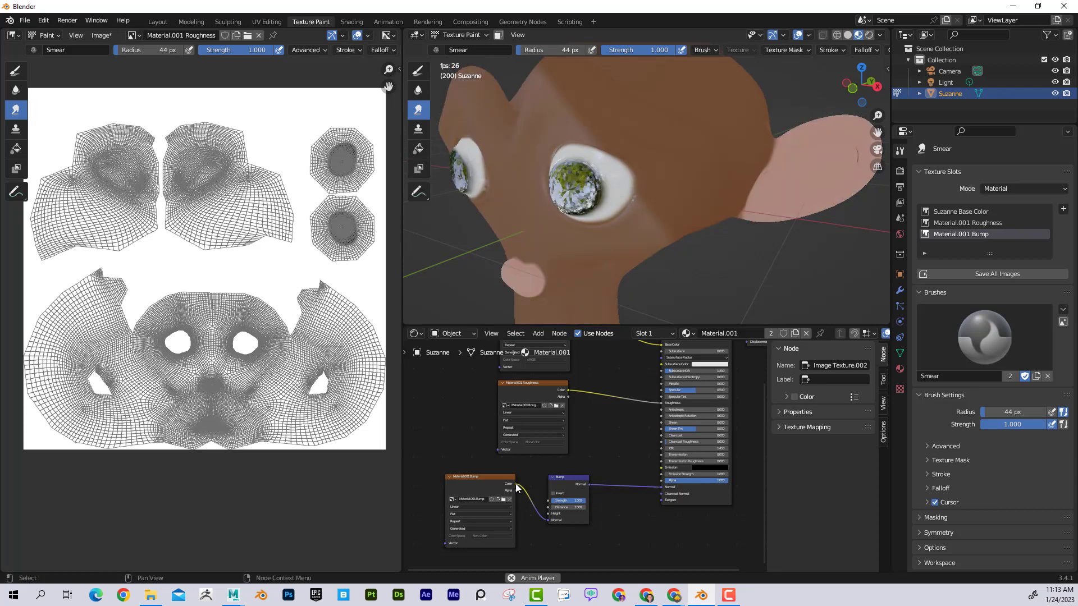
{"action": "left_click_drag", "start_coordinate": [516, 486], "coordinate": [534, 522]}
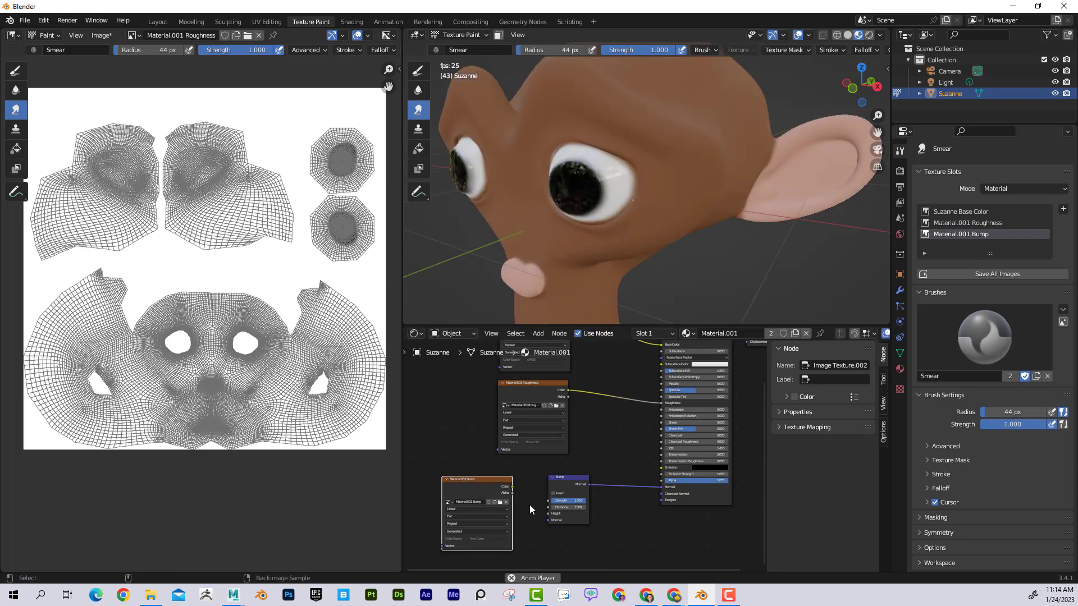
{"action": "left_click_drag", "start_coordinate": [513, 487], "coordinate": [552, 516]}
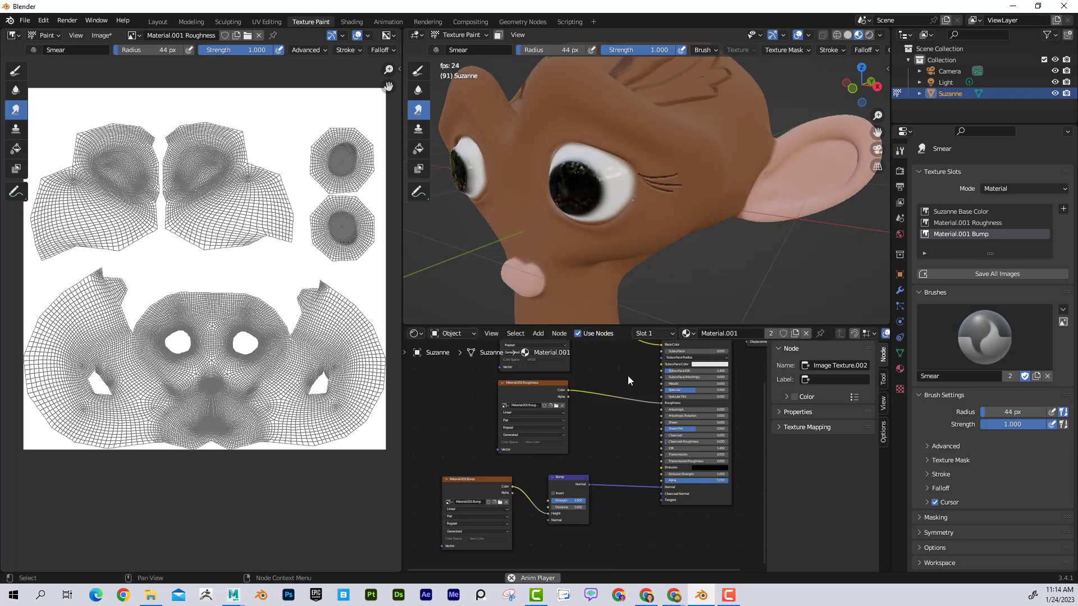
Step: Cut the link between the Bump node and the Principled BSDF's Normal input, and enlarge the 3D viewport
{"action": "scroll", "coordinate": [628, 380], "scroll_direction": "up", "scroll_amount": 1}
{"action": "scroll", "coordinate": [674, 193], "scroll_direction": "down", "scroll_amount": 3}
{"action": "middle_click_drag", "start_coordinate": [674, 193], "coordinate": [673, 196]}
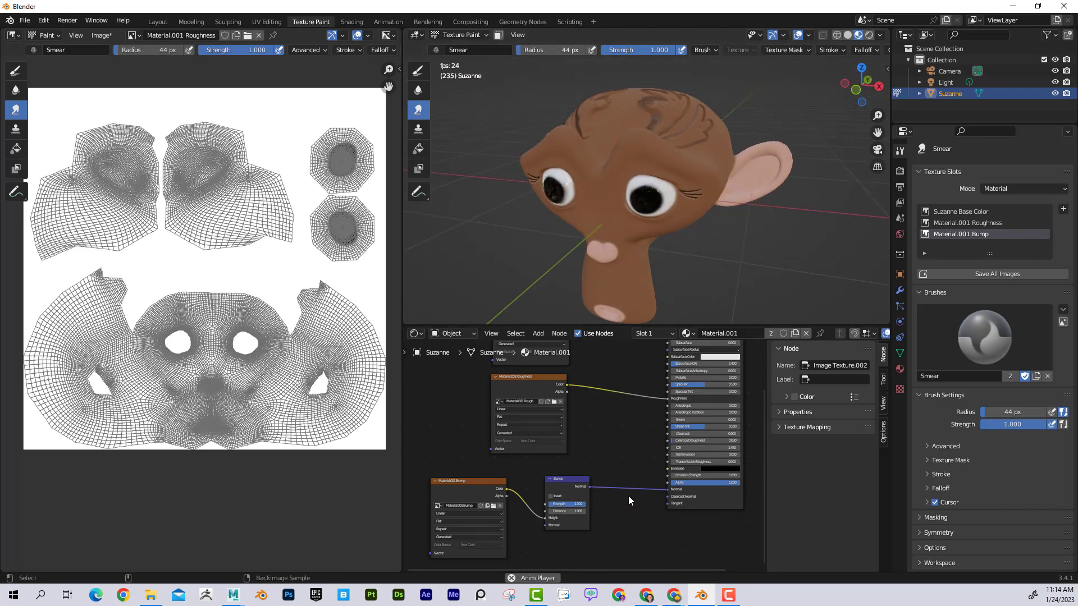
{"action": "mouse_move", "coordinate": [625, 474]}
{"action": "right_mouse_down", "text": "ctrl"}
{"action": "mouse_move", "coordinate": [625, 499]}
{"action": "mouse_move", "coordinate": [629, 486]}
{"action": "right_mouse_up", "text": "ctrl"}
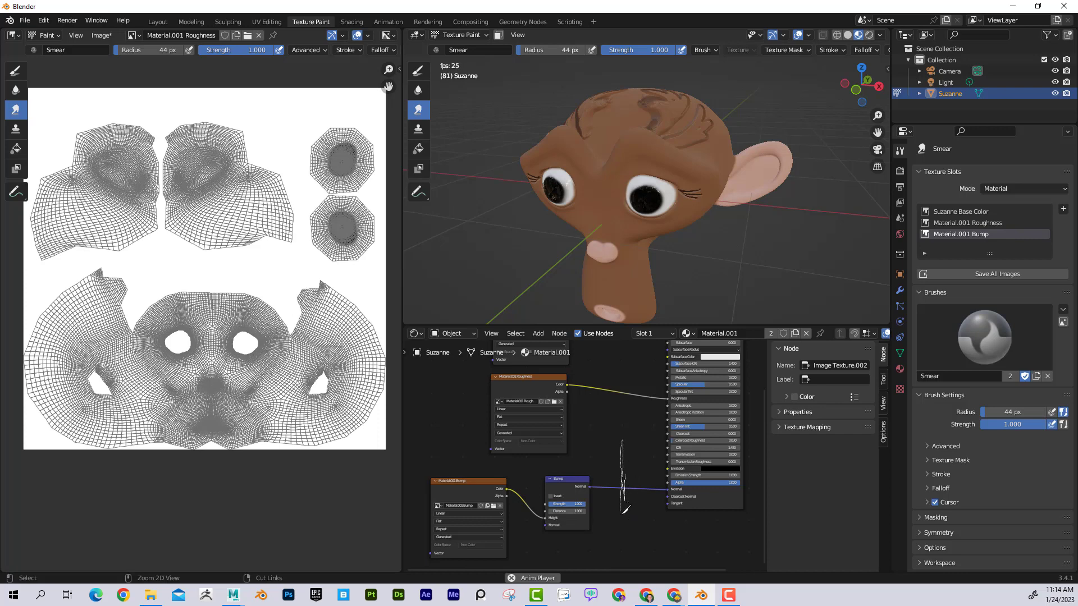
{"action": "right_click_drag", "start_coordinate": [624, 509], "coordinate": [626, 510], "text": "ctrl"}
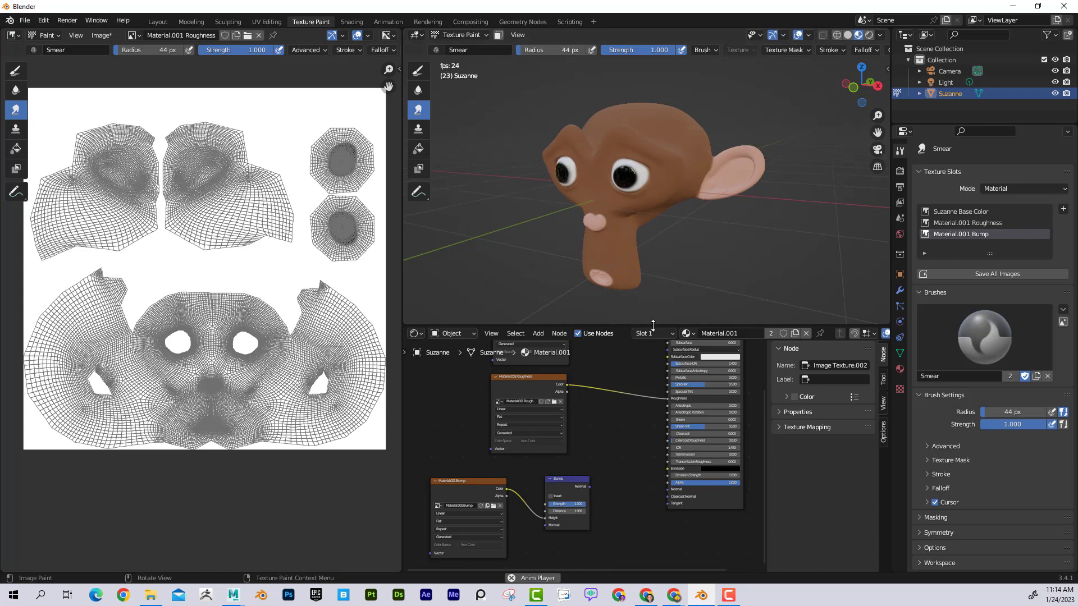
{"action": "left_click_drag", "start_coordinate": [653, 326], "coordinate": [654, 375]}
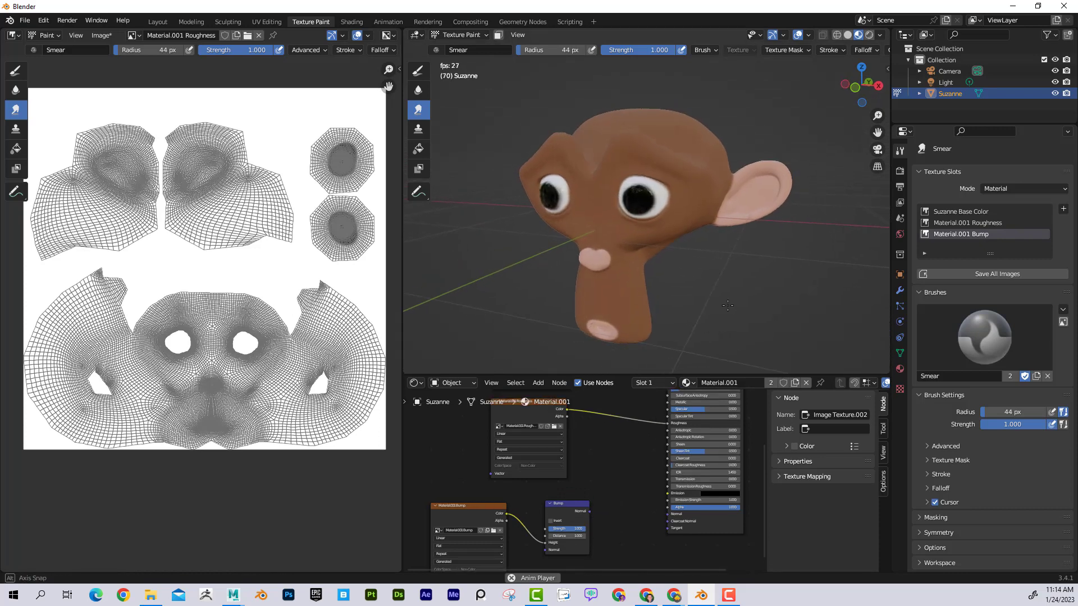